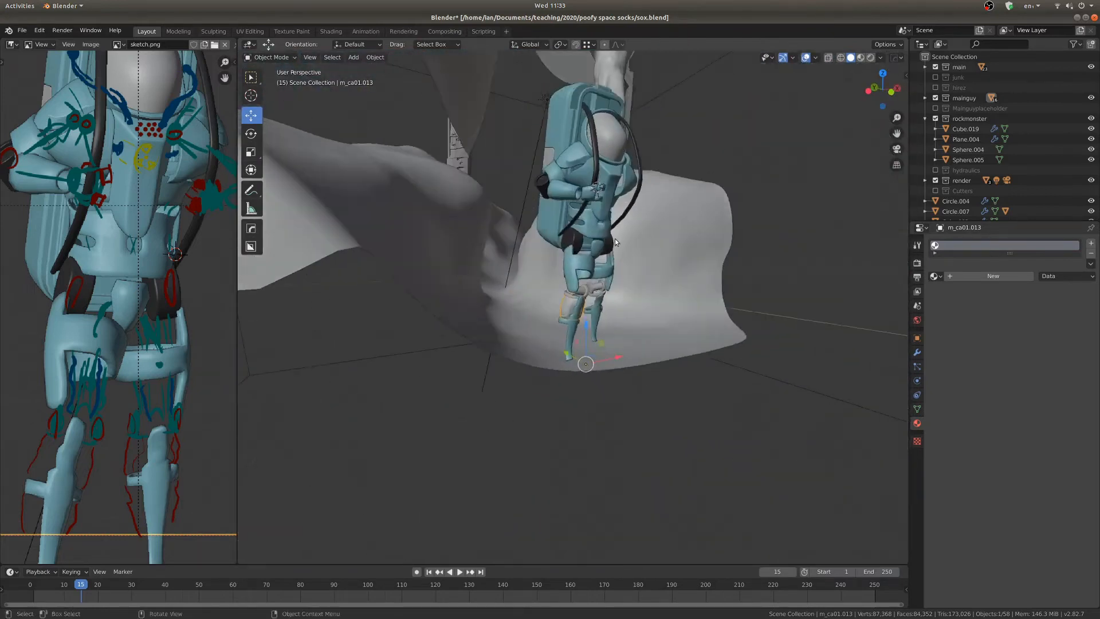
Examine the sketch's lower-leg markings and the matching areas on the astronaut model, including the existing fabric sock below the knee
scroll(582, 295, up, 3)
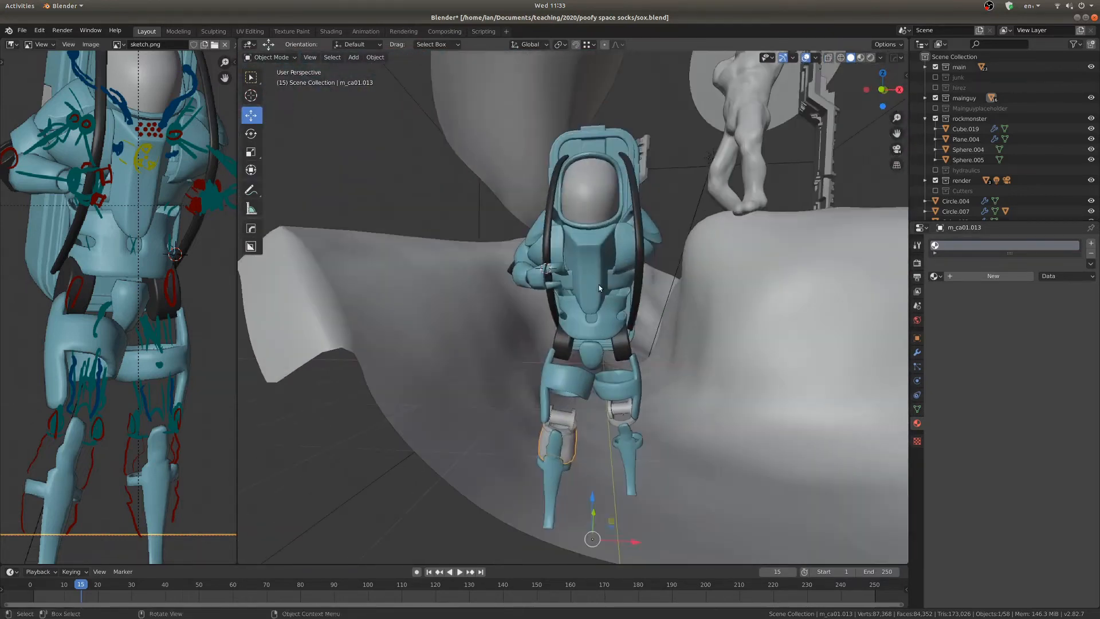
key(alt+a)
mouse_move(63, 476)
middle_down()
mouse_move(86, 441)
mouse_move(94, 383)
mouse_move(80, 379)
middle_up()
scroll(86, 442, up, 1)
scroll(79, 380, up, 2)
middle_drag(84, 449, 40, 395)
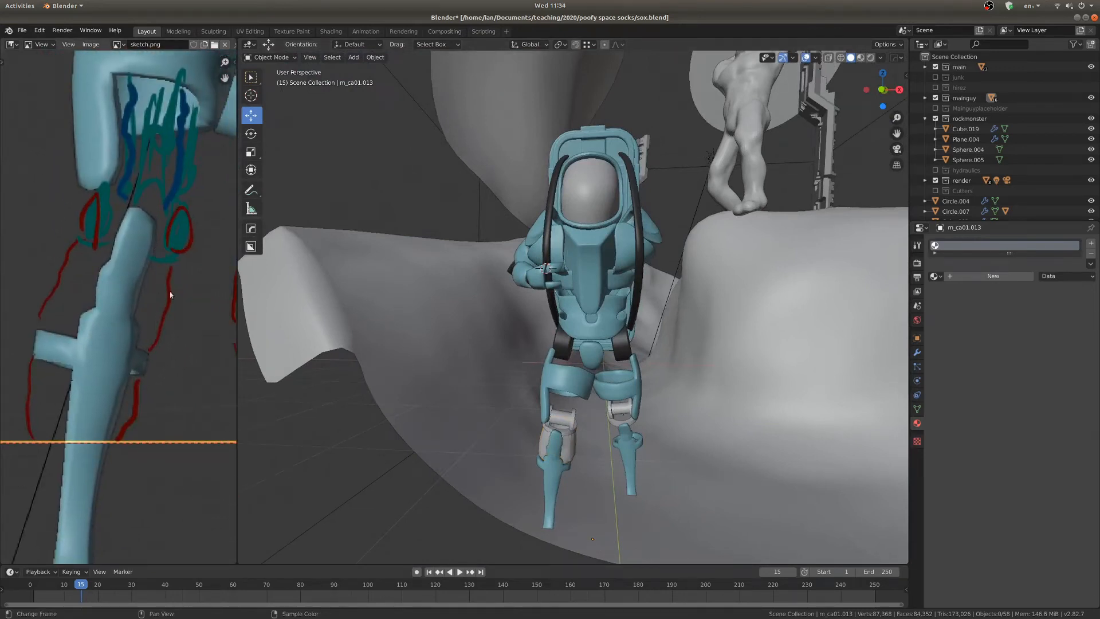
scroll(171, 295, down, 4)
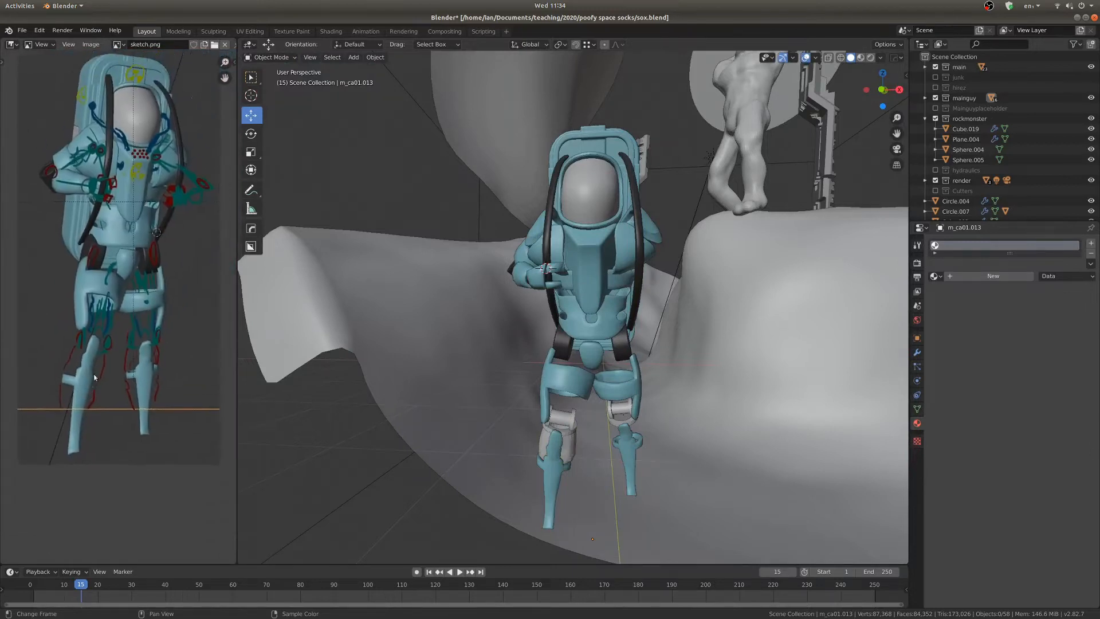
shift+middle_drag(255, 481, 245, 394)
scroll(112, 309, up, 4)
middle_drag(109, 309, 138, 288)
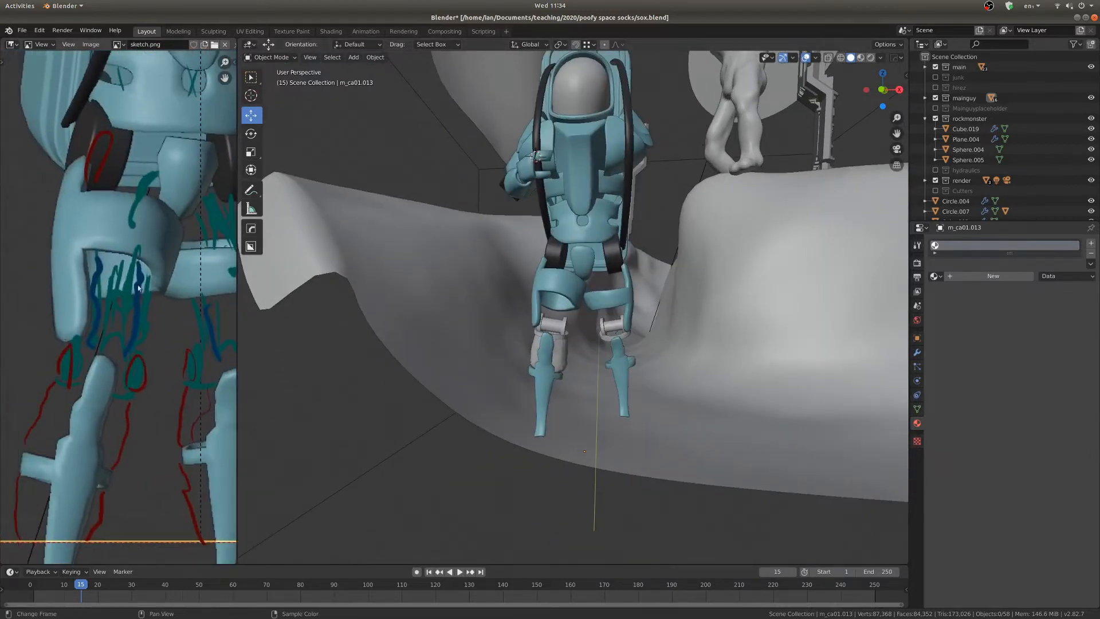
scroll(457, 338, up, 2)
middle_drag(481, 335, 404, 294)
scroll(565, 324, down, 6)
scroll(551, 211, up, 7)
click(465, 244)
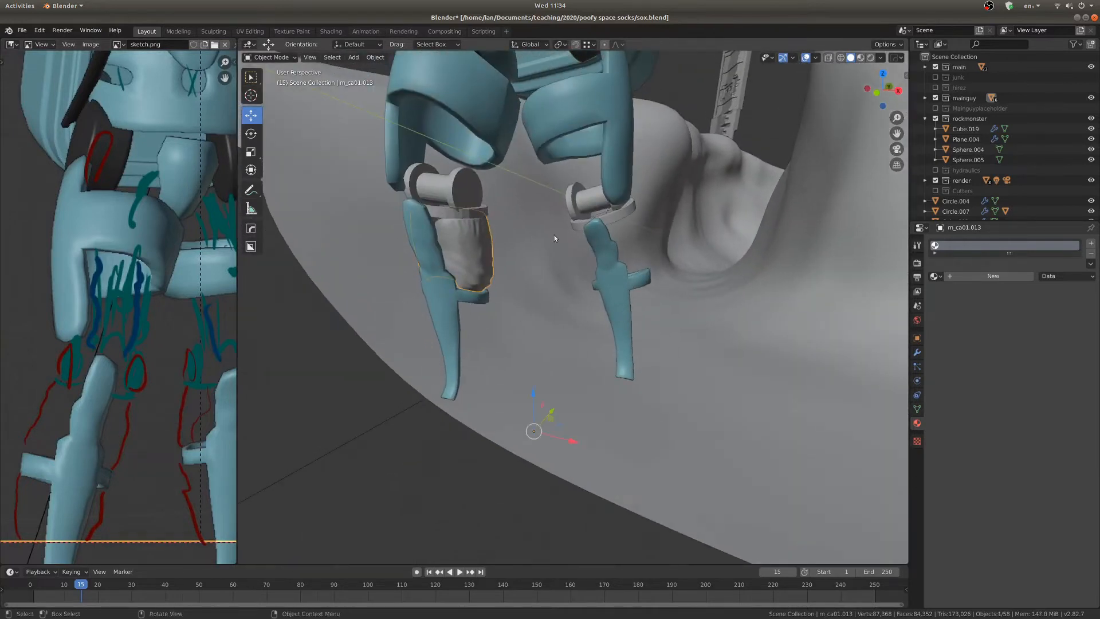
In the mesh of the shin brace on the leg without a sock, select the path of vertices around the inside of its ring
scroll(554, 235, up, 2)
middle_drag(555, 235, 444, 244)
click(728, 305)
middle_drag(668, 264, 548, 401)
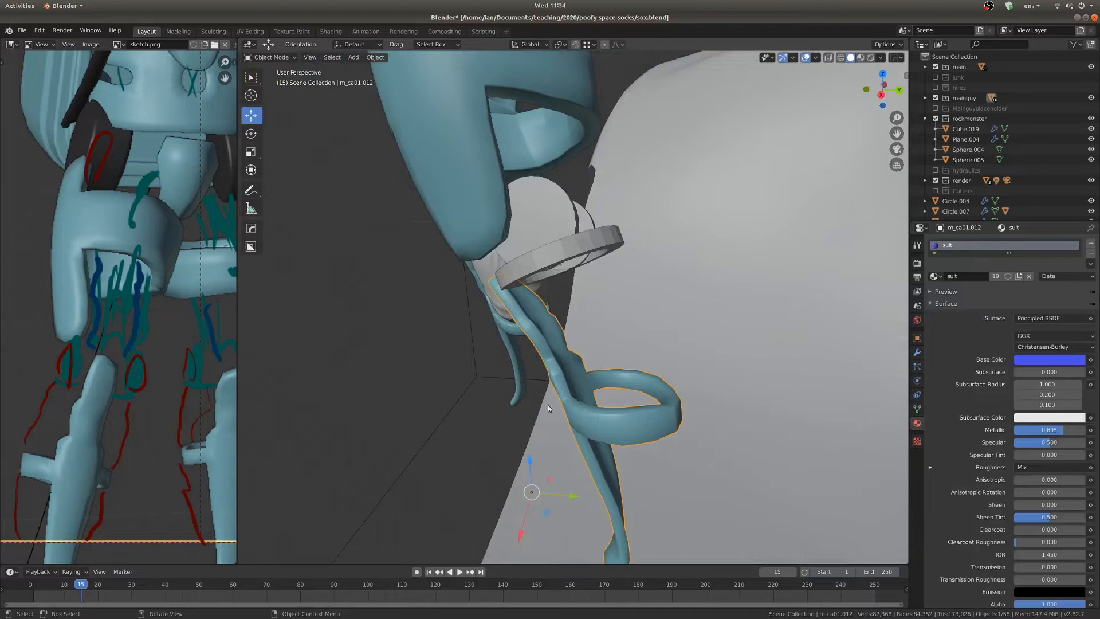
key(ctrl+Tab)
click(631, 414)
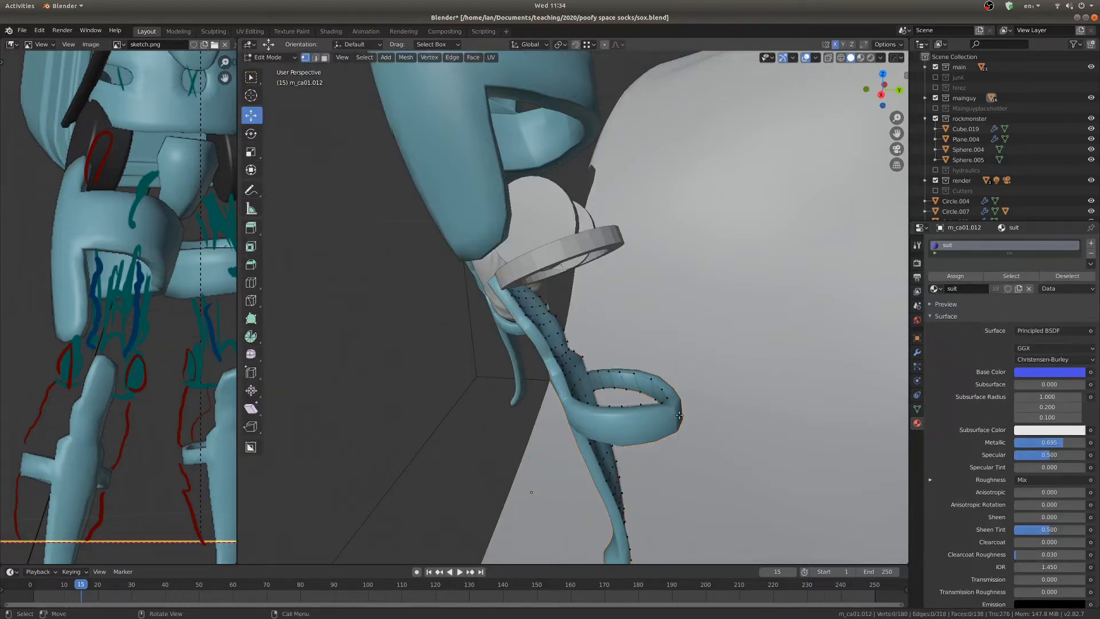
scroll(591, 395, up, 4)
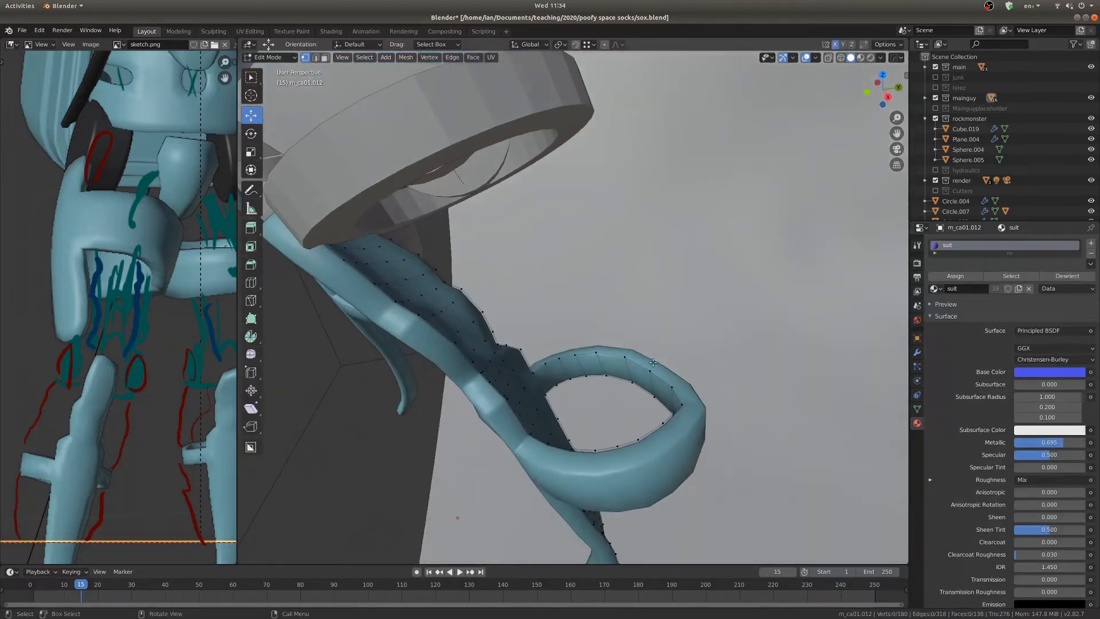
click(530, 434)
middle_drag(671, 418, 503, 447)
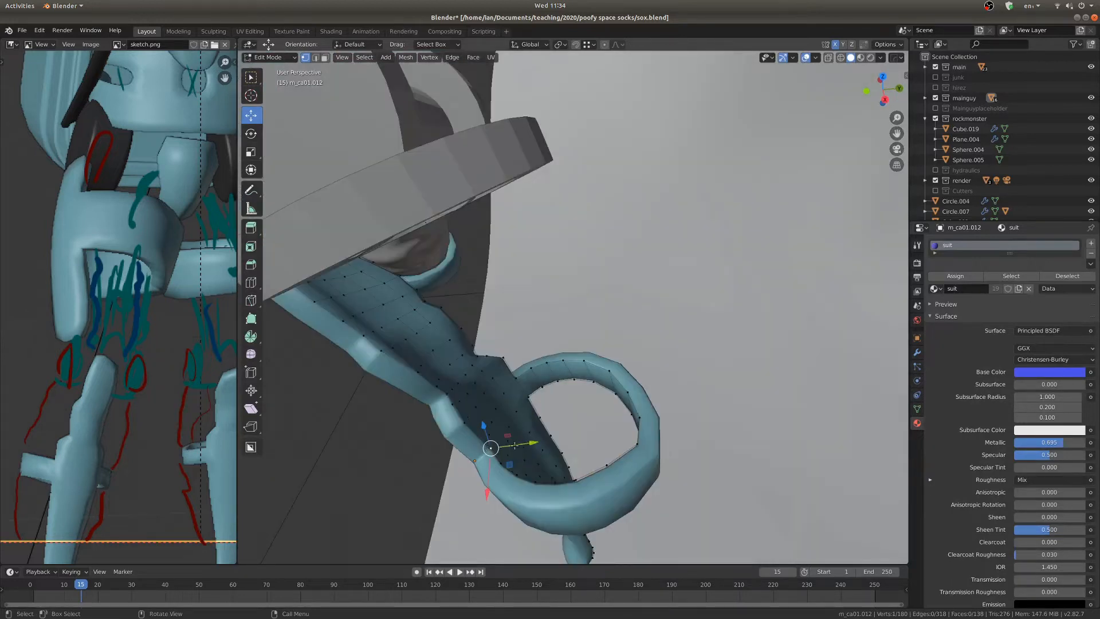
ctrl+click(644, 418)
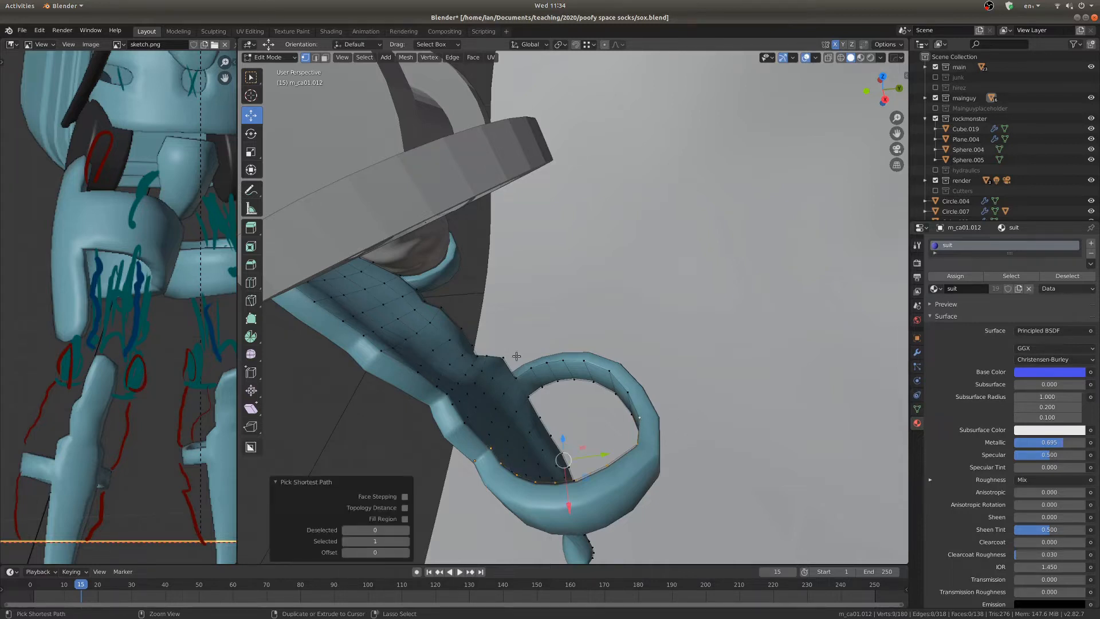
ctrl+click(514, 376)
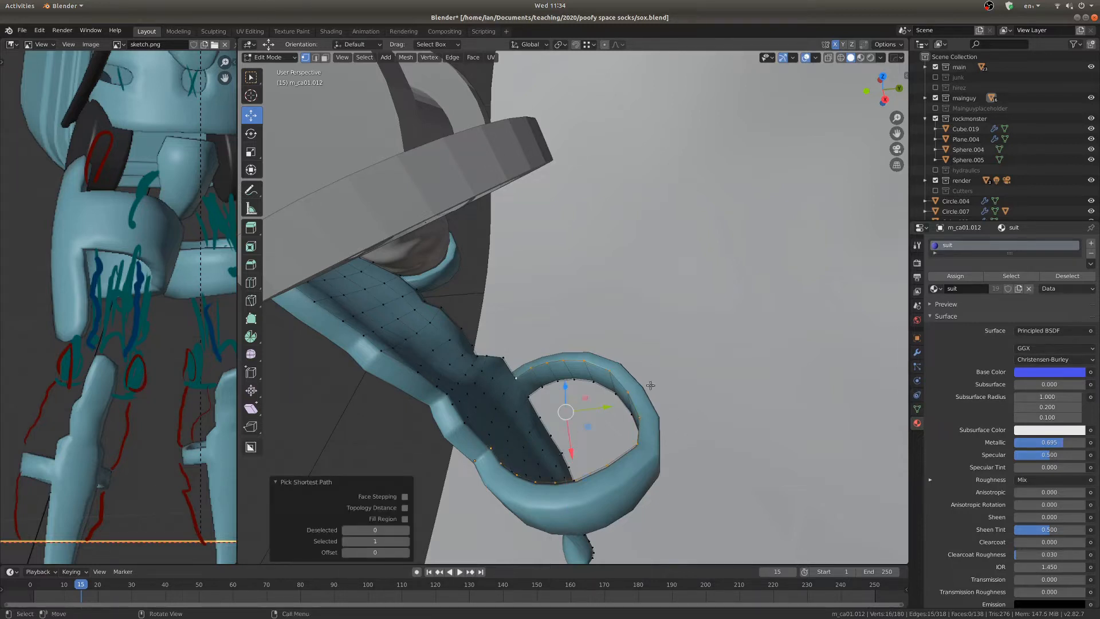
Duplicate the selected ring vertices in place and separate the copy into its own object
key(shift+d)
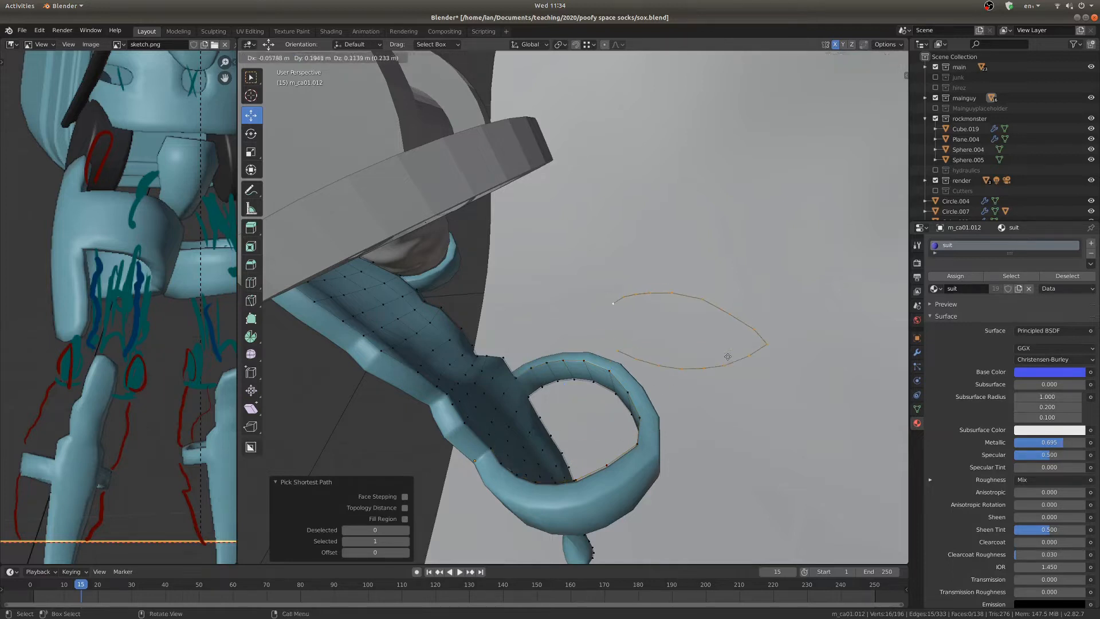
key(Escape)
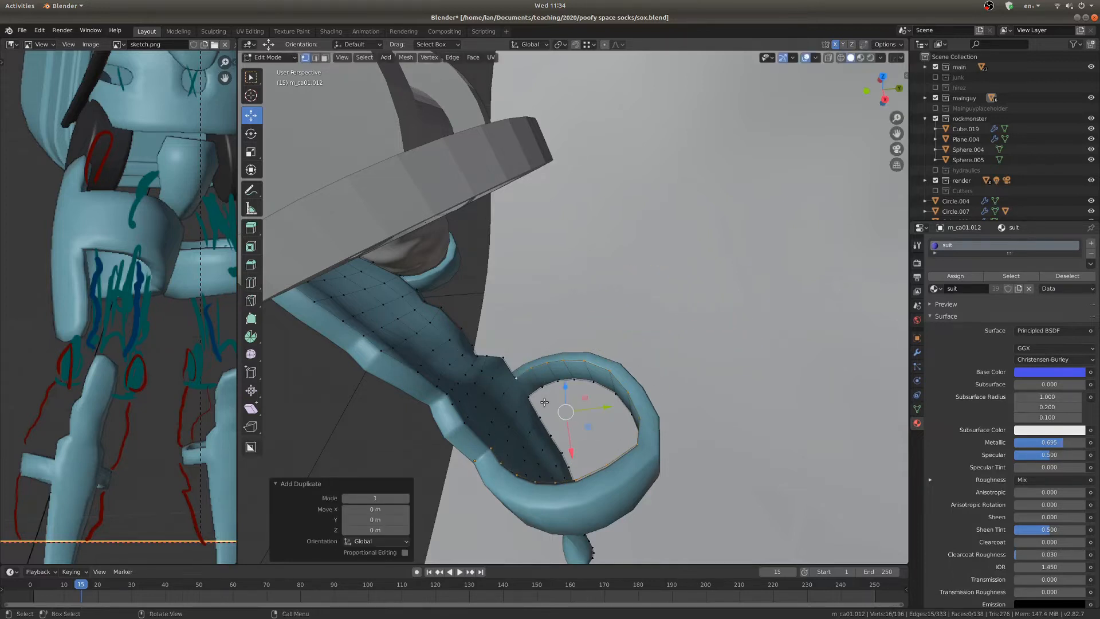
key(p)
click(682, 383)
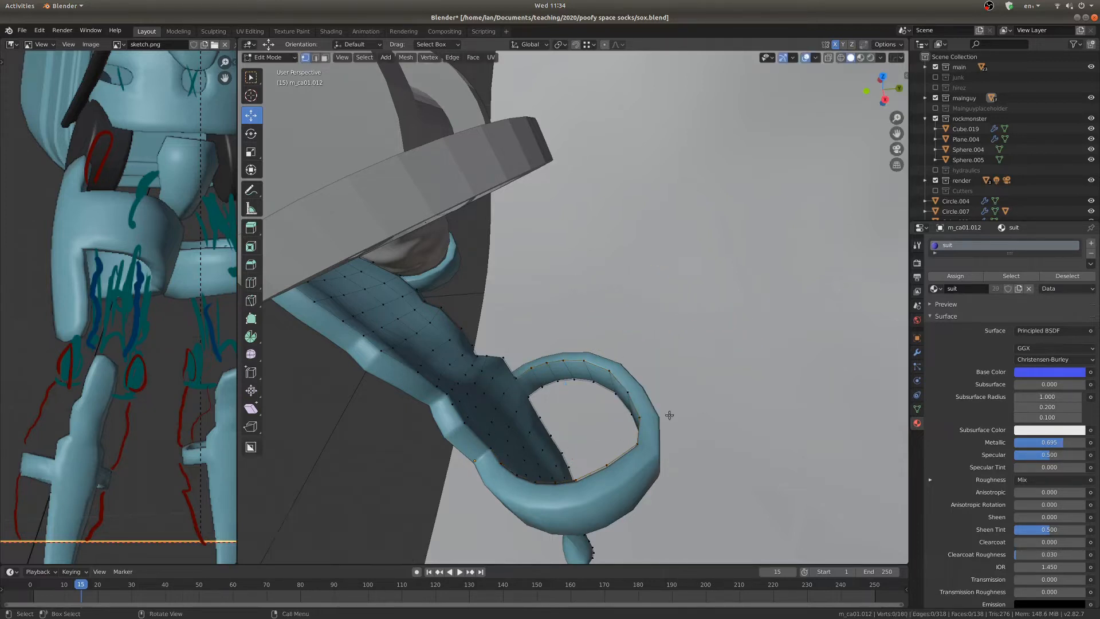
Leave the brace mesh, open the separated ring outline in Edit Mode and select all its vertices
key(ctrl+Tab)
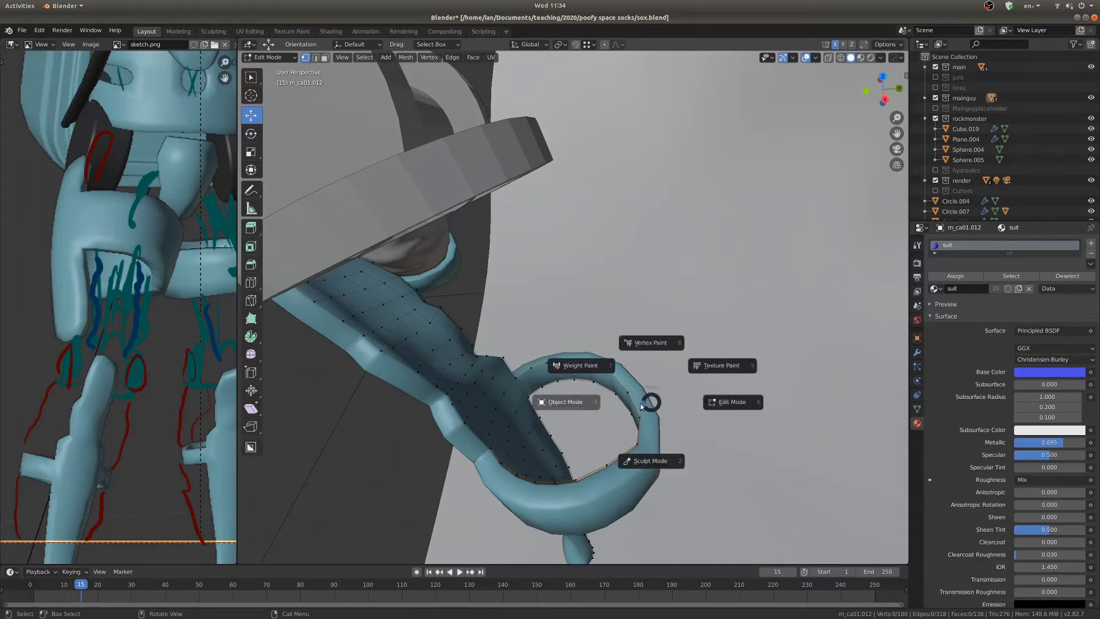
click(542, 402)
click(573, 480)
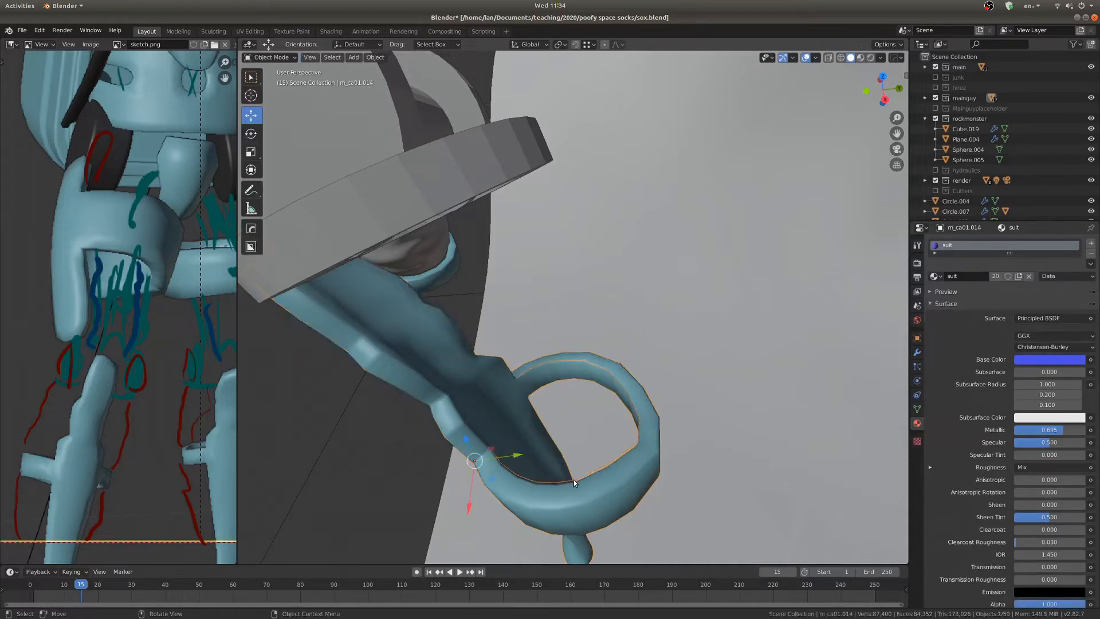
key(ctrl+Tab)
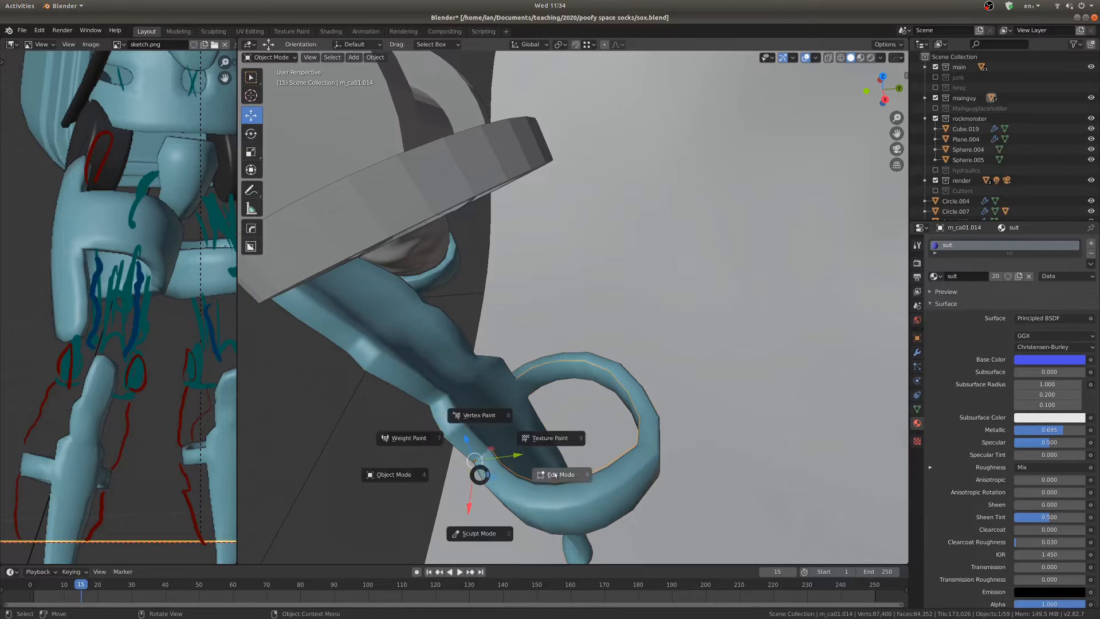
click(623, 465)
key(a)
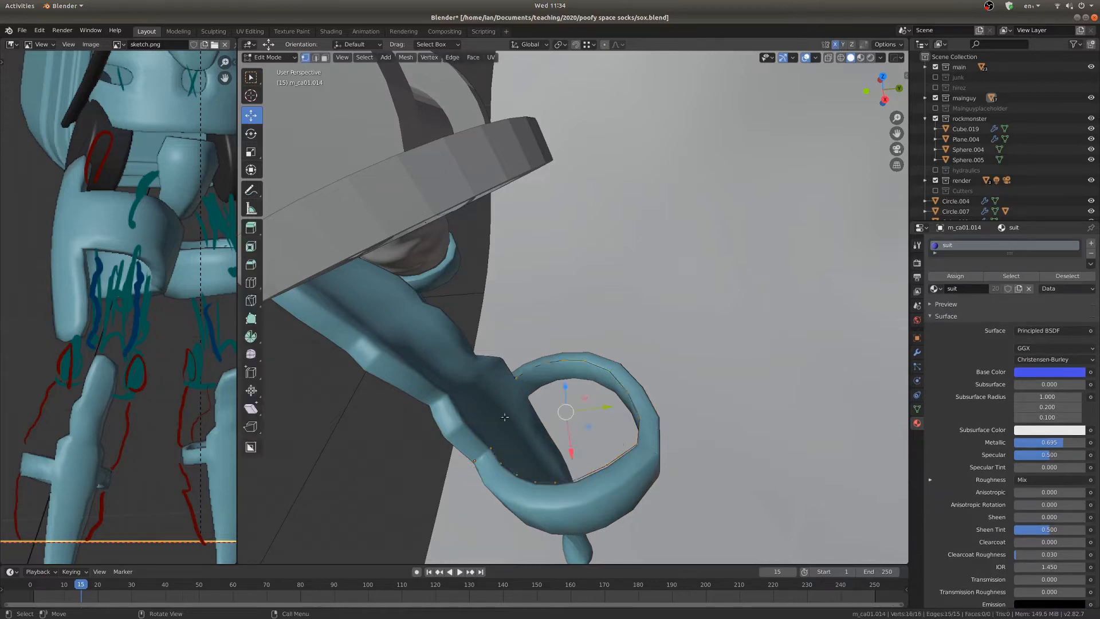
Extrude the outline about 0.34 m upward to the knee ring in right view and shift its top edge about 0.06 m along X
key(KP_3)
scroll(651, 297, up, 2)
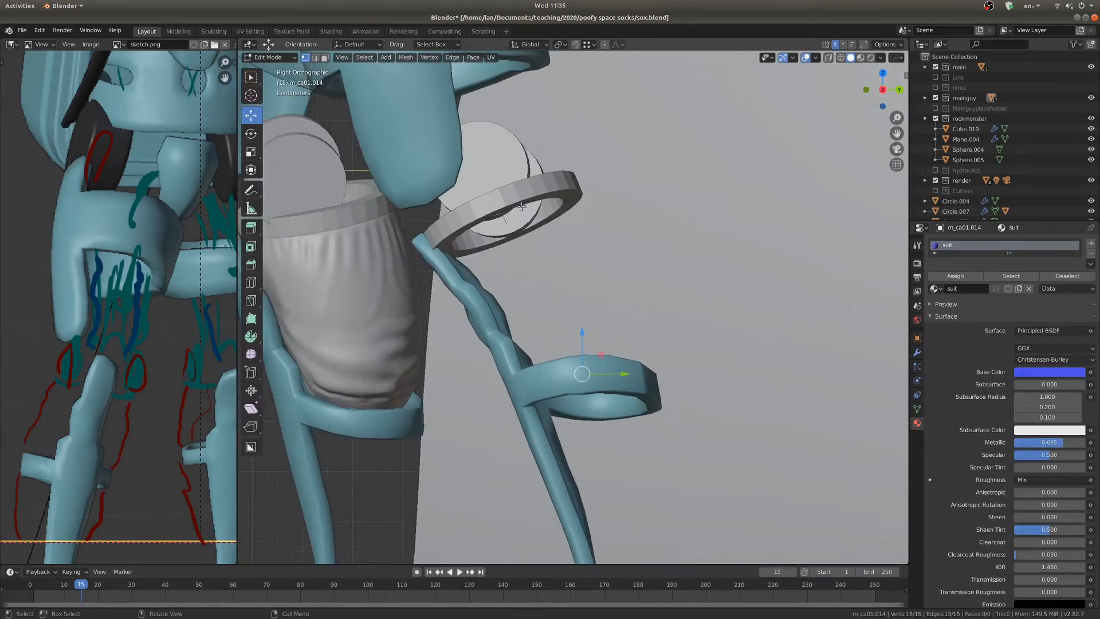
key(e)
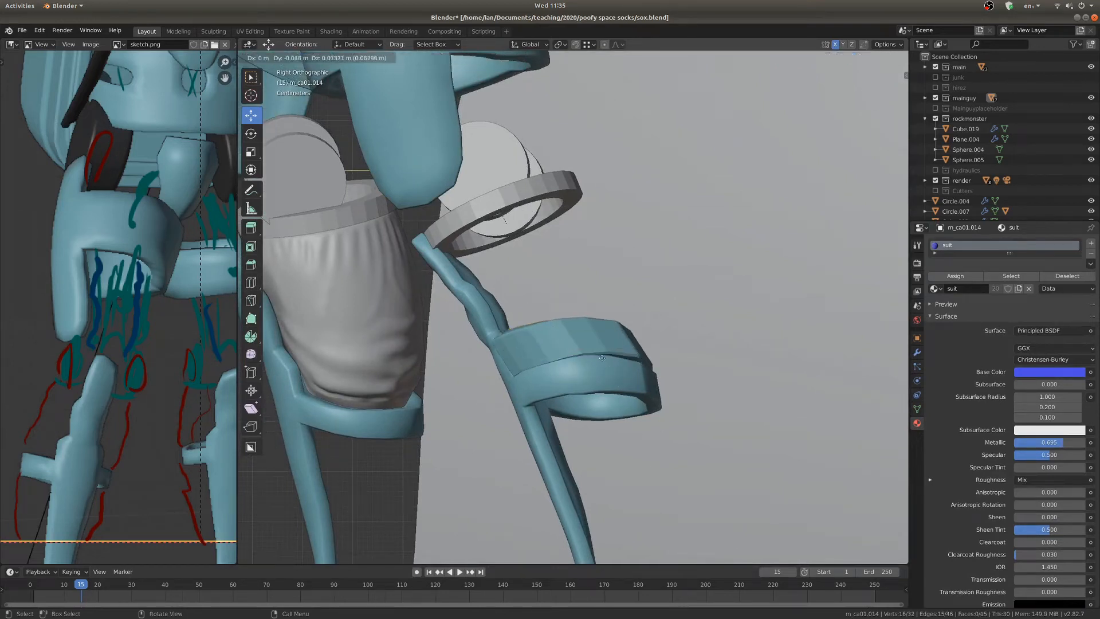
click(547, 227)
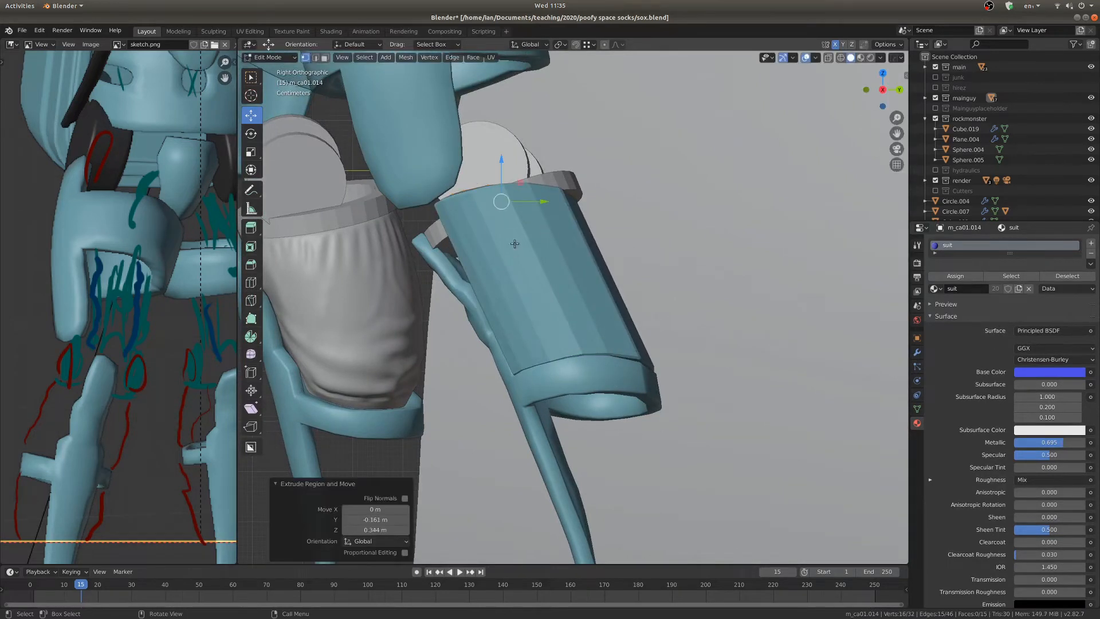
middle_drag(739, 233, 741, 261)
drag(730, 230, 719, 230)
scroll(719, 230, up, 4)
middle_drag(719, 230, 541, 205)
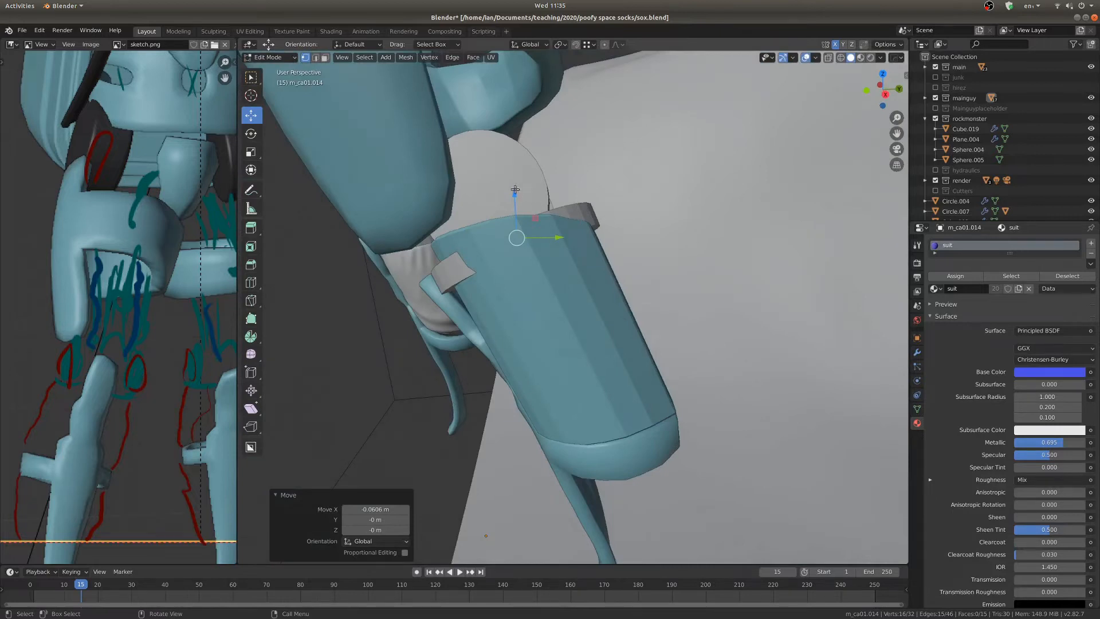
Remove the inherited Solidify and Bevel modifiers from the new sleeve object
key(Tab)
click(917, 352)
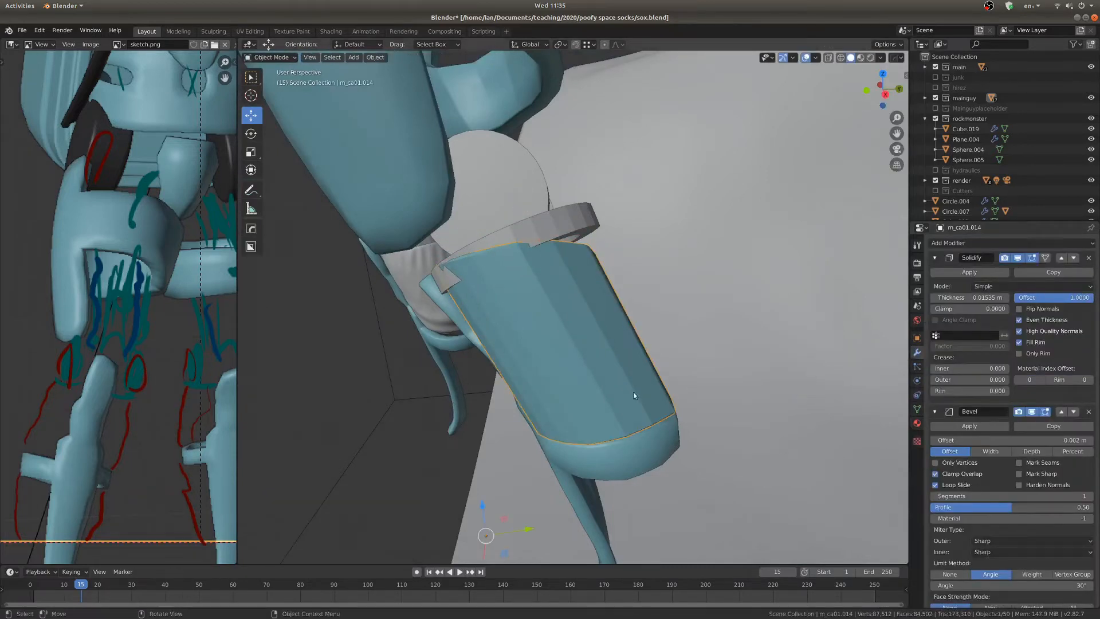
click(1089, 258)
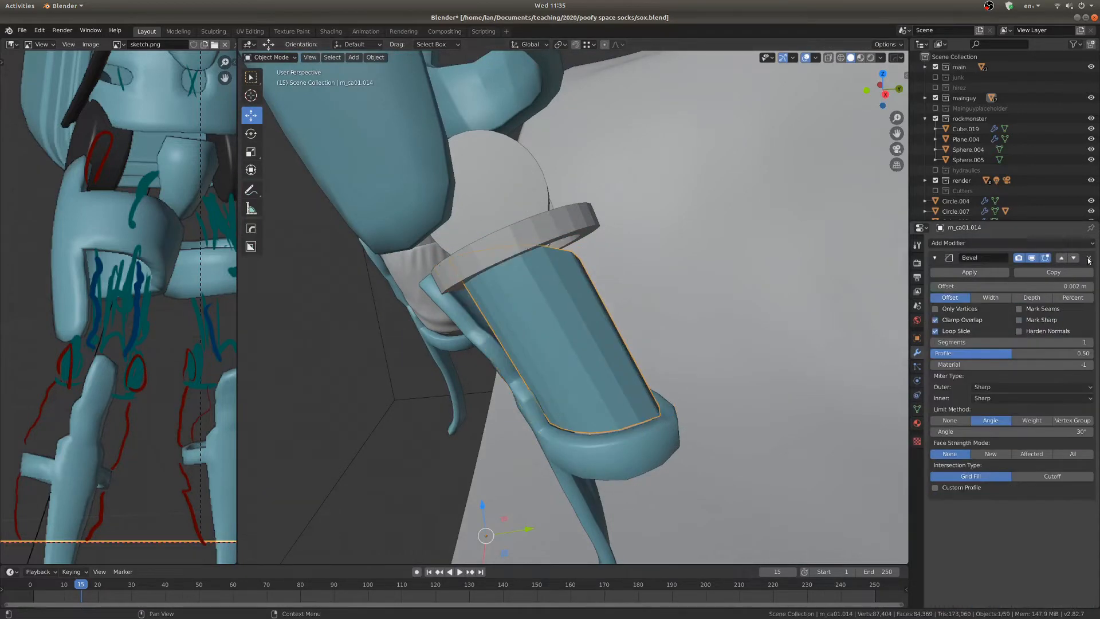
click(1089, 258)
With X-ray display on, rotate the sleeve's top edge by -28.3° in right view to match the tilt of the knee ring
key(Tab)
middle_drag(561, 321, 594, 325)
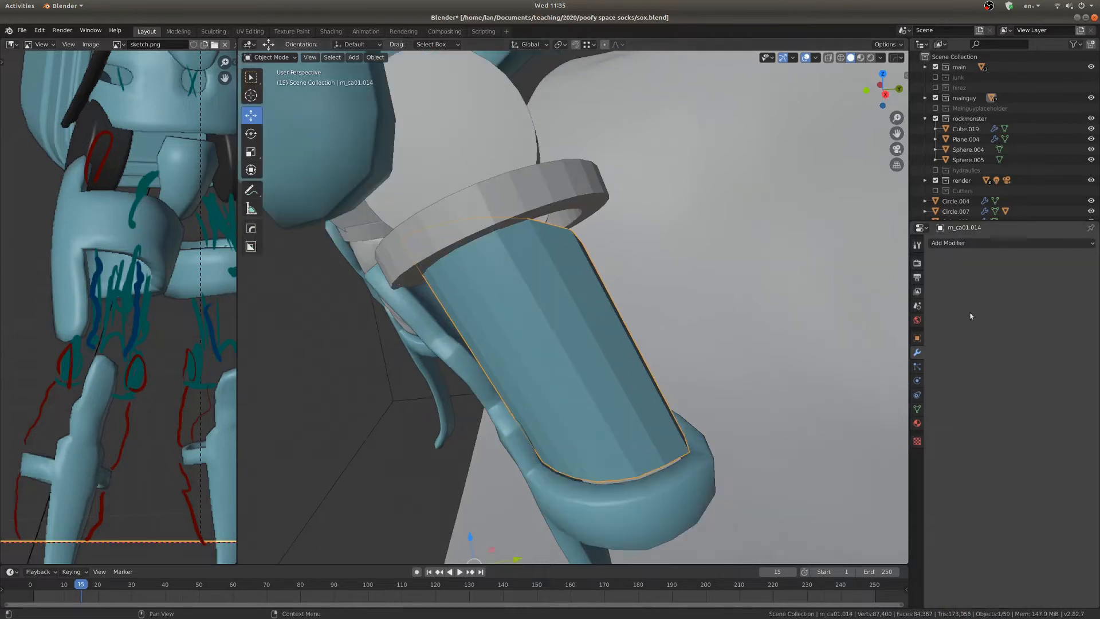
key(KP_Decimal)
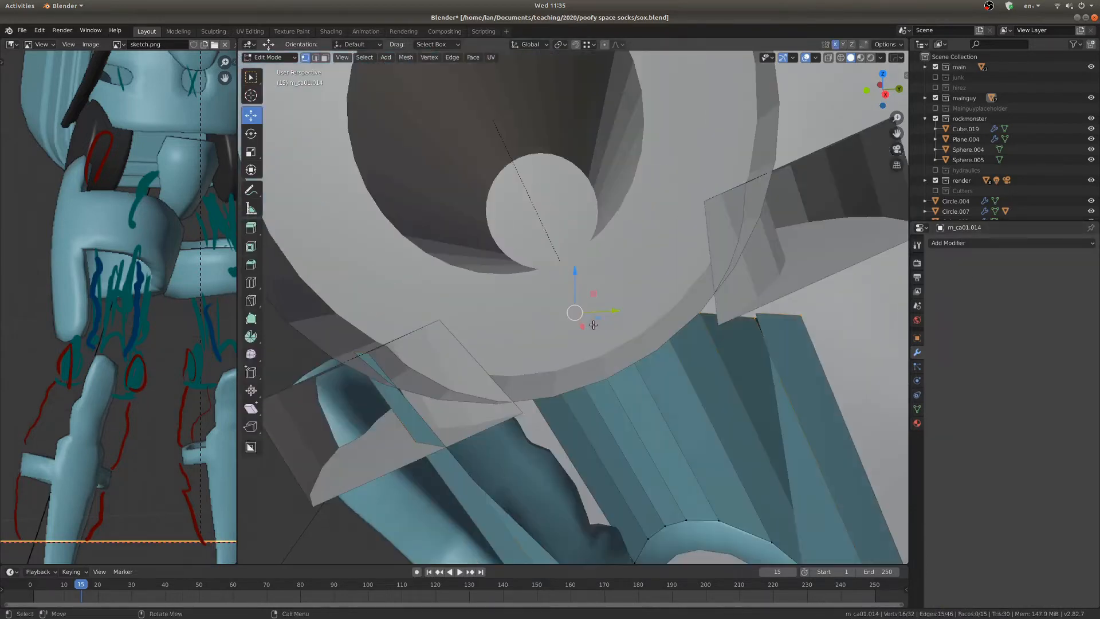
key(KP_3)
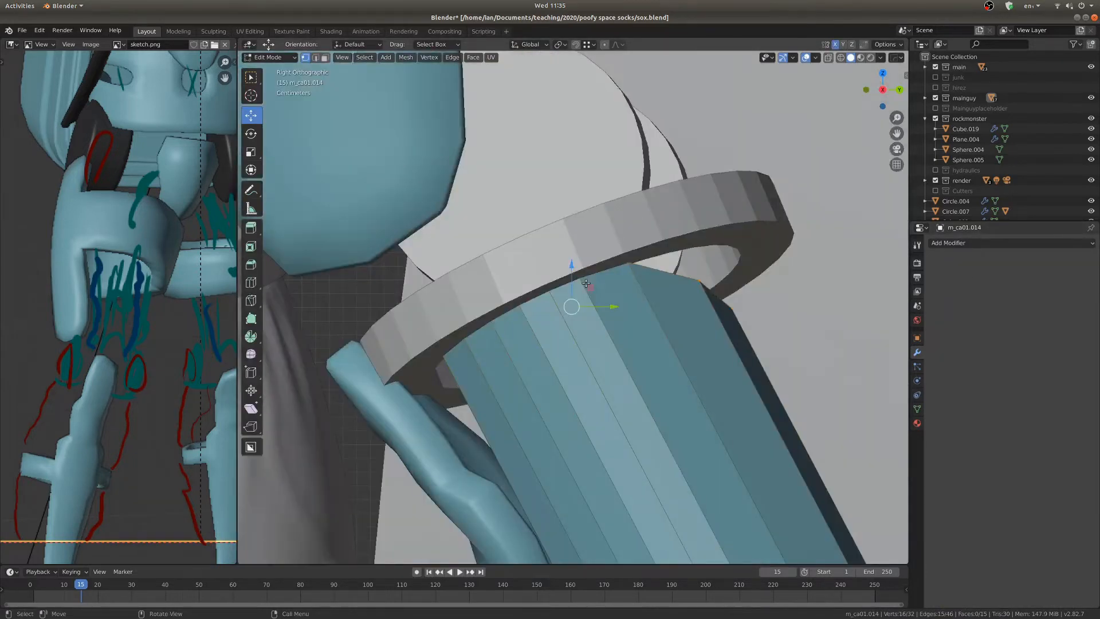
key(z)
click(684, 308)
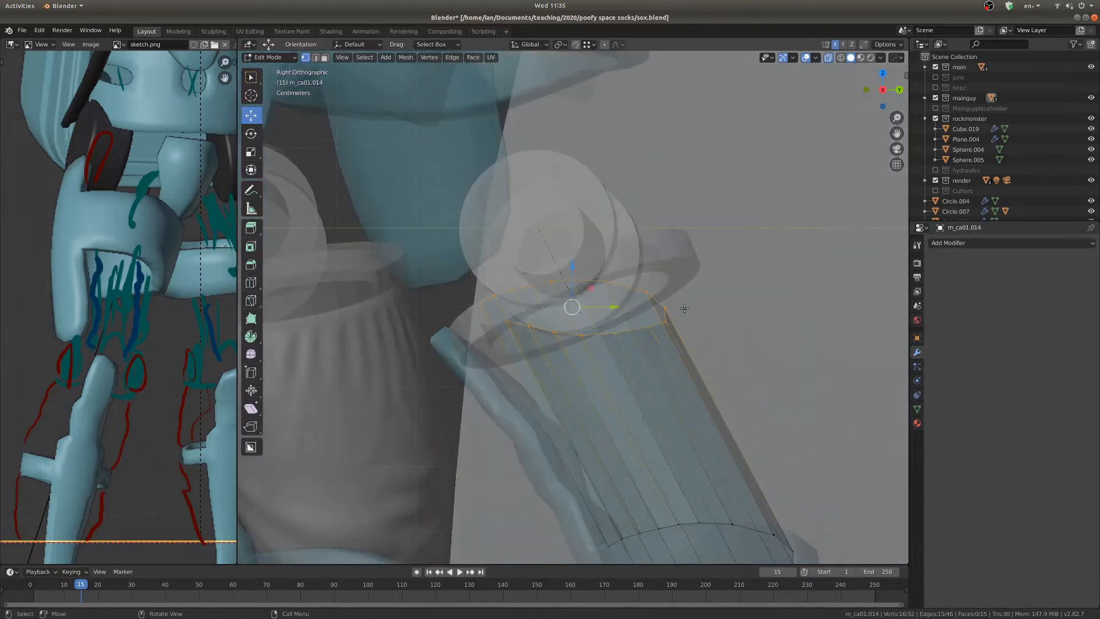
key(z)
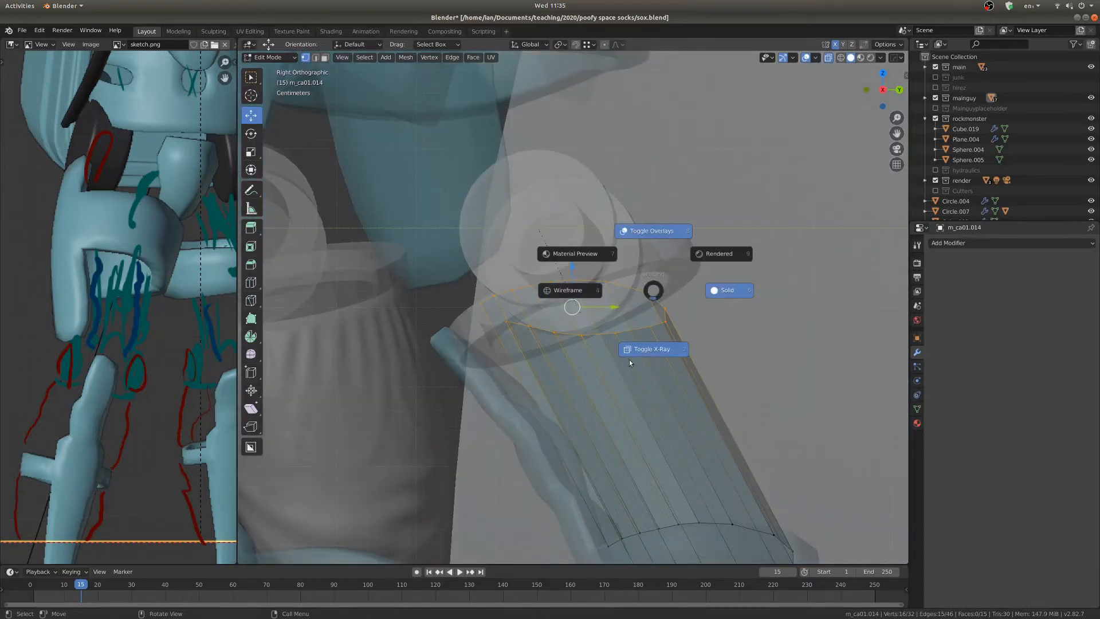
click(652, 290)
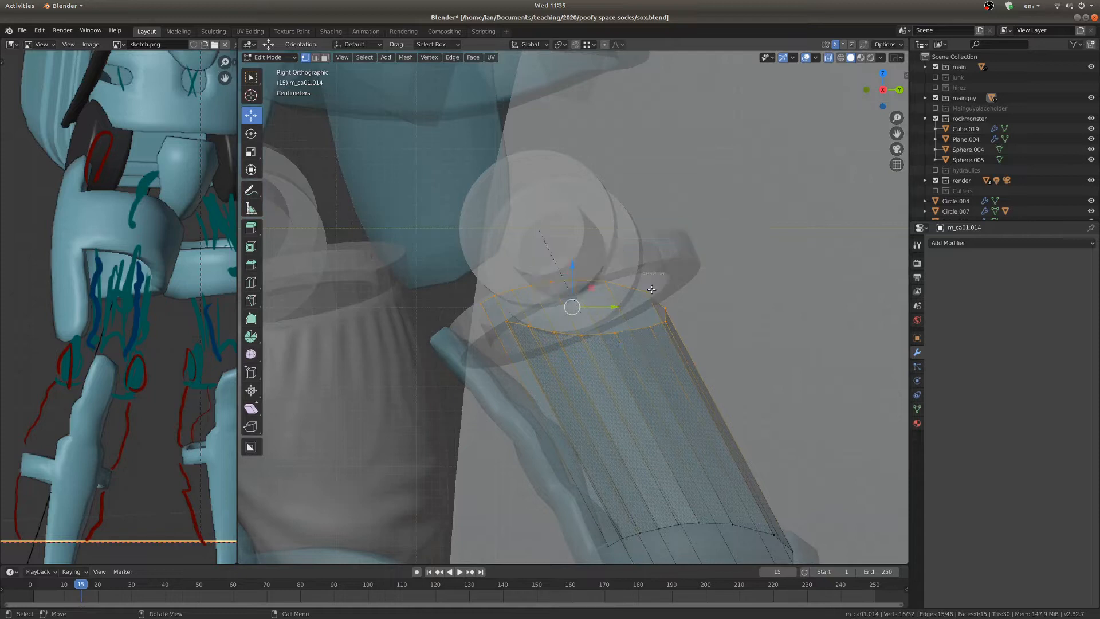
key(r)
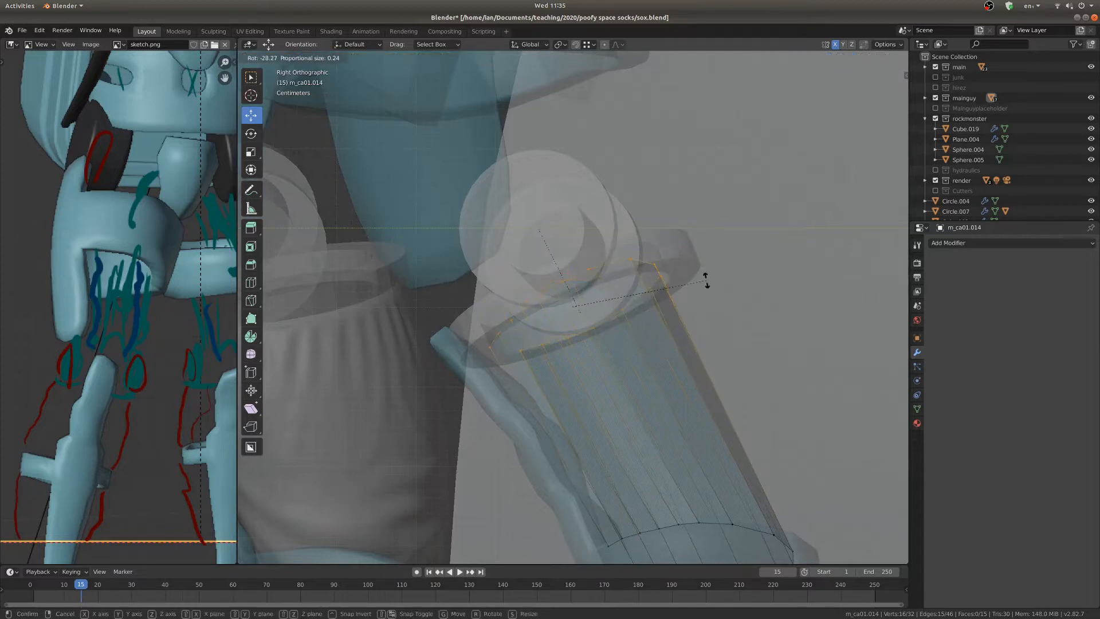
click(706, 280)
Raise the sleeve's top edge about 0.028 m, scale it by 1.1 to fit the knee ring, and reselect that edge loop
key(KP_4)
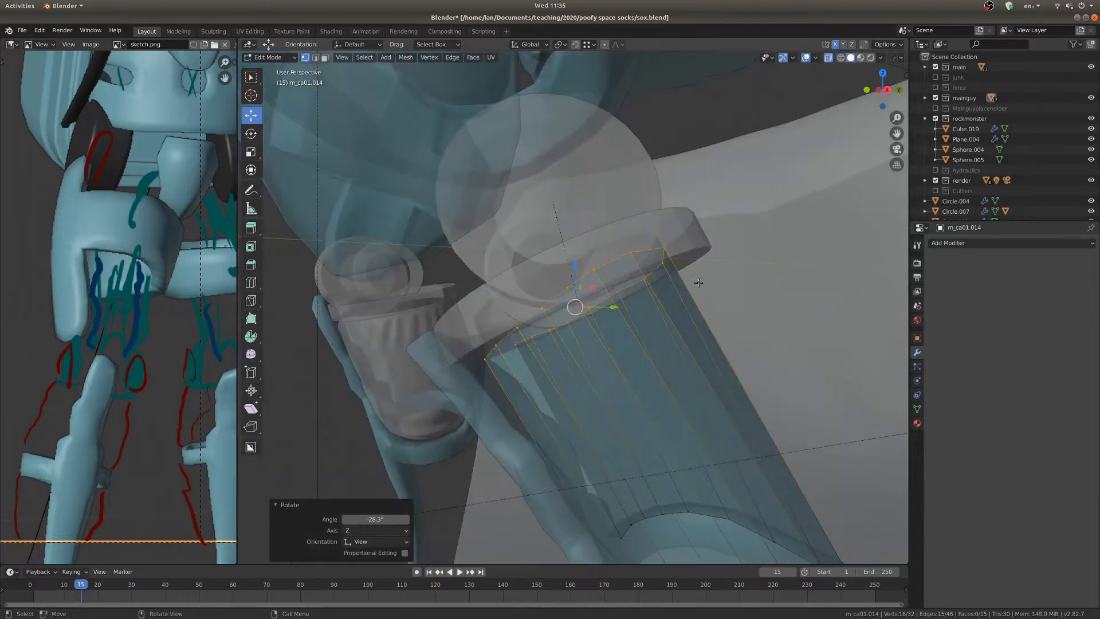
key(KP_1)
middle_drag(759, 258, 739, 378)
key(s)
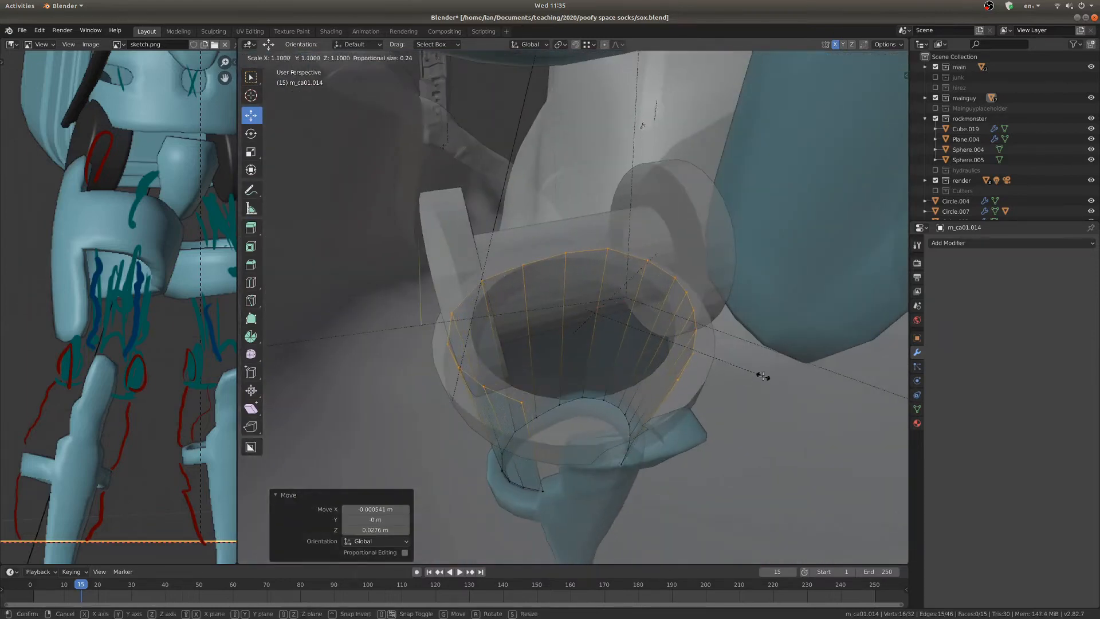
key(Escape)
click(709, 380)
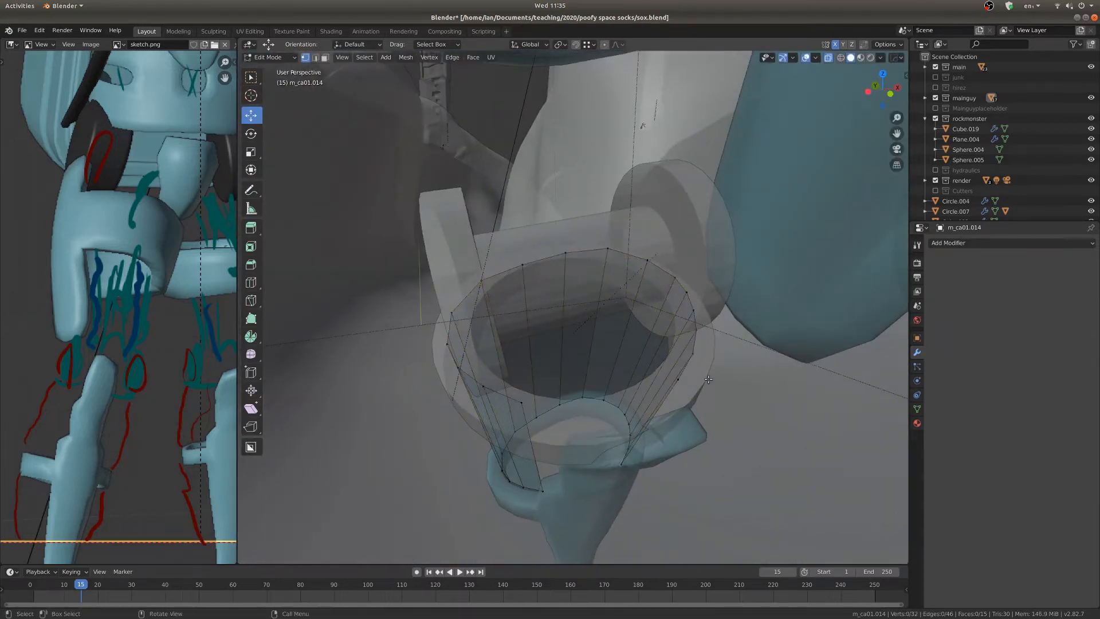
alt+click(692, 299)
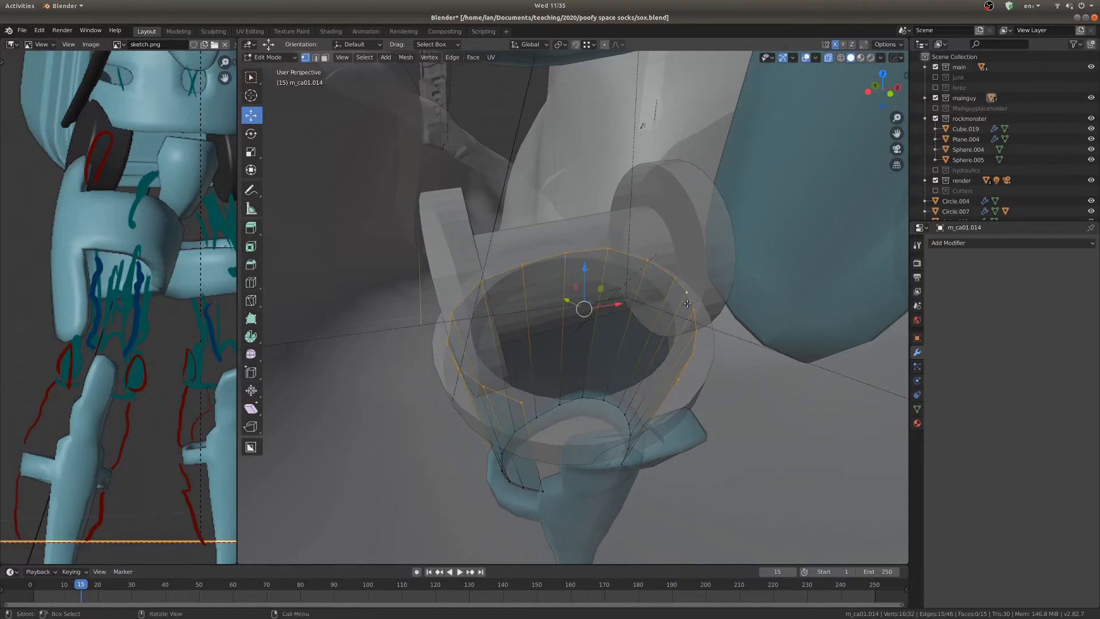
Round the sleeve's selected top edge loop into an even circle with the LoopTools Circle operation
right_click(652, 301)
mouse_move(610, 118)
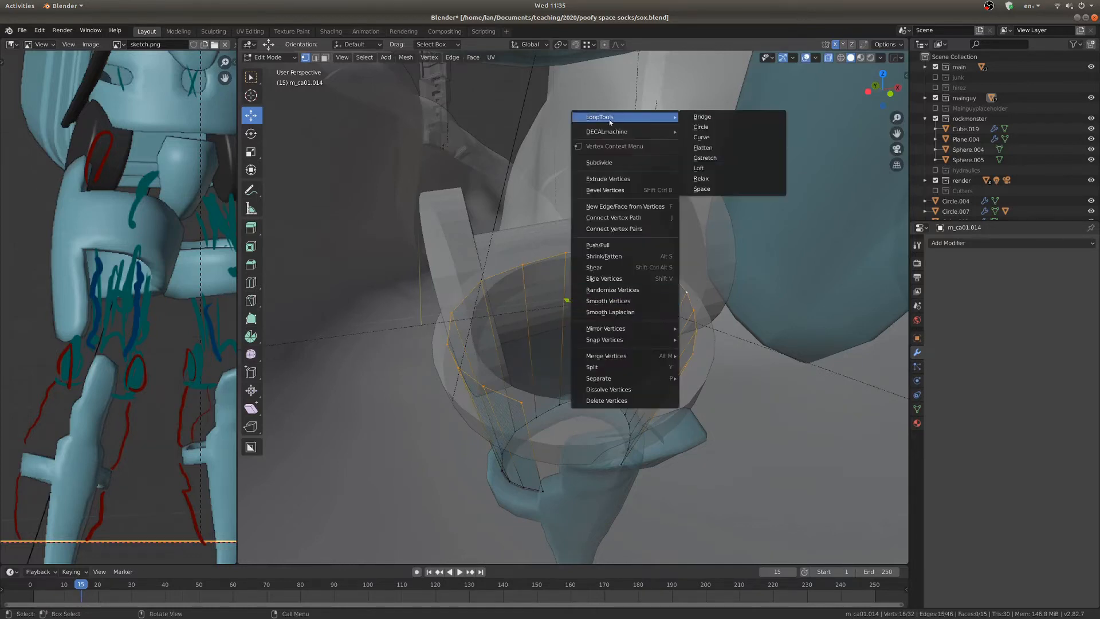
click(713, 130)
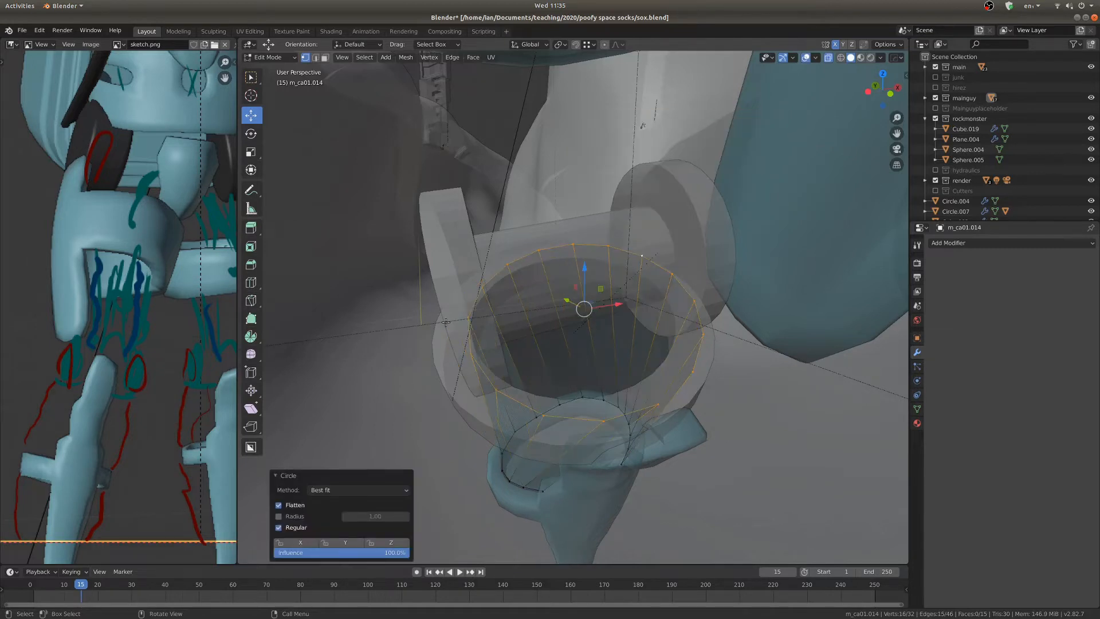
Look up the LoopTools add-on in the preferences by searching for "loop", and close the preferences
click(40, 31)
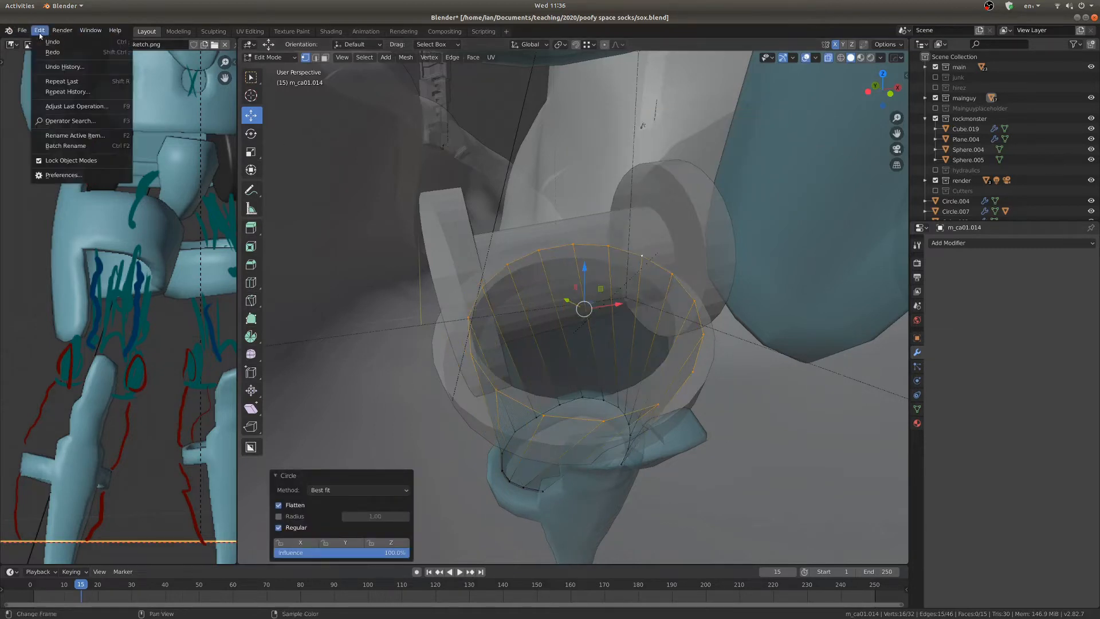
click(63, 174)
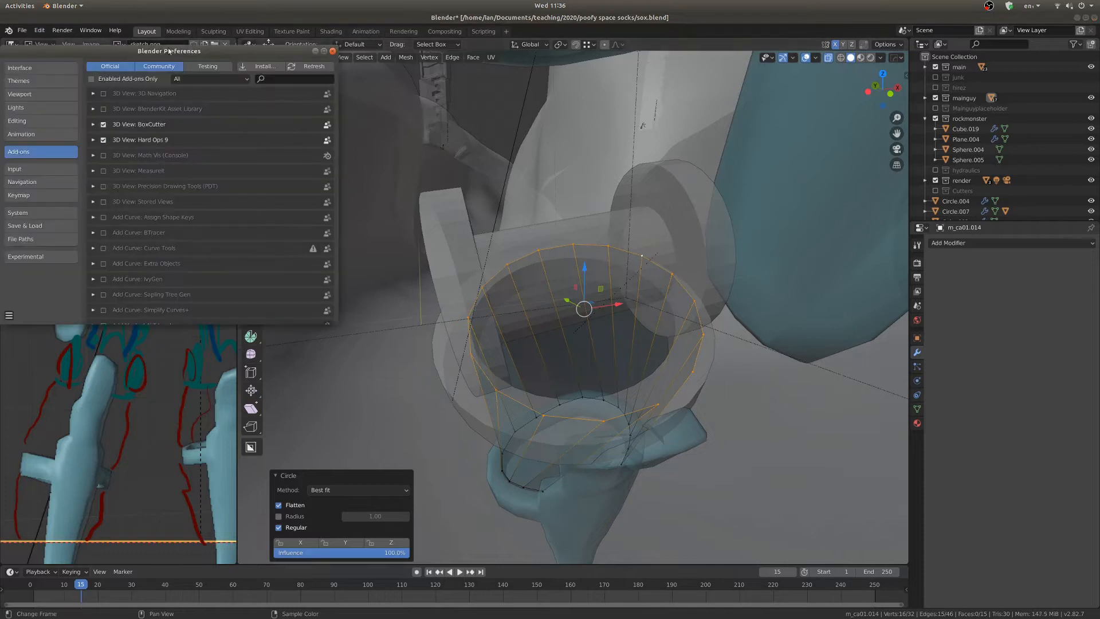
drag(170, 51, 278, 73)
click(358, 86)
text(loop)
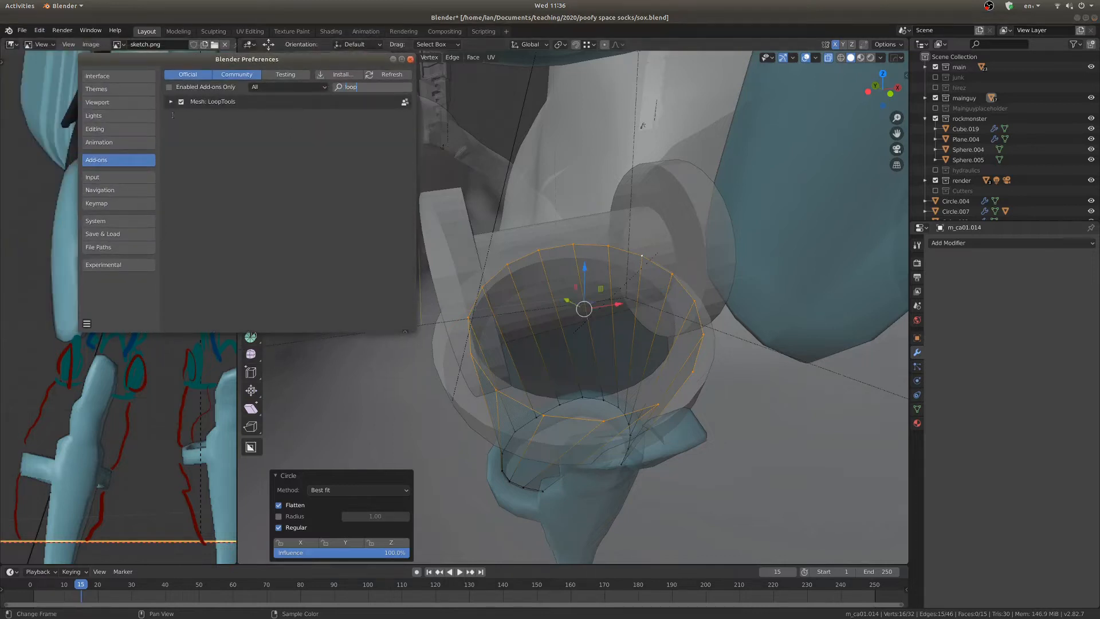
click(410, 59)
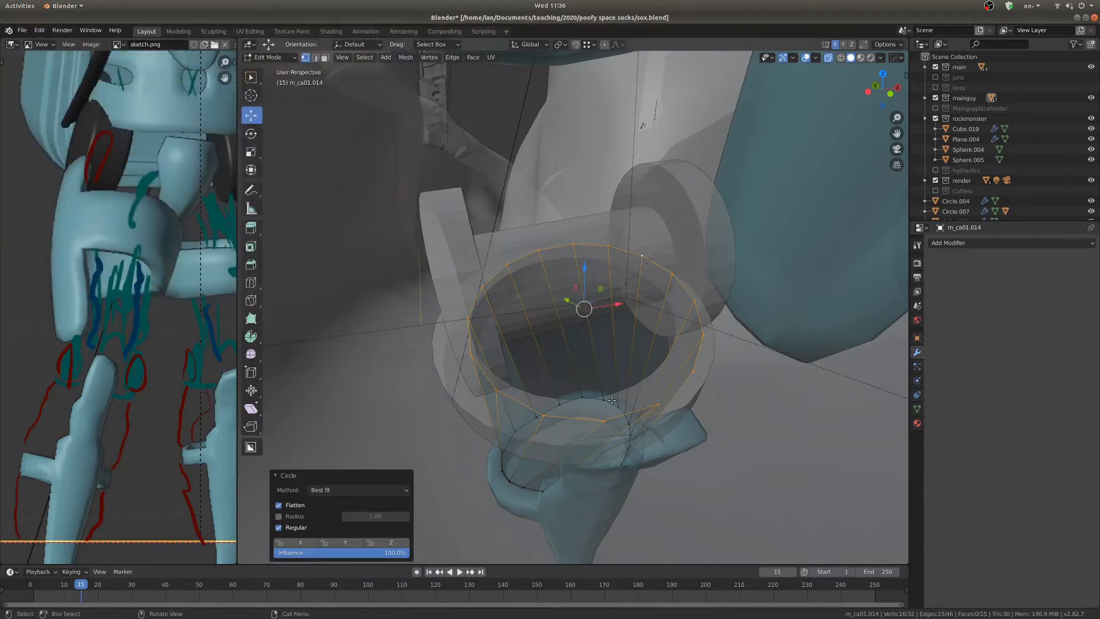
Tilt the sleeve's circular top edge to match the knee ring with a trackball rotation and a 5.01° rotation in the view plane
mouse_move(568, 350)
middle_down()
mouse_move(595, 321)
mouse_move(574, 369)
middle_up()
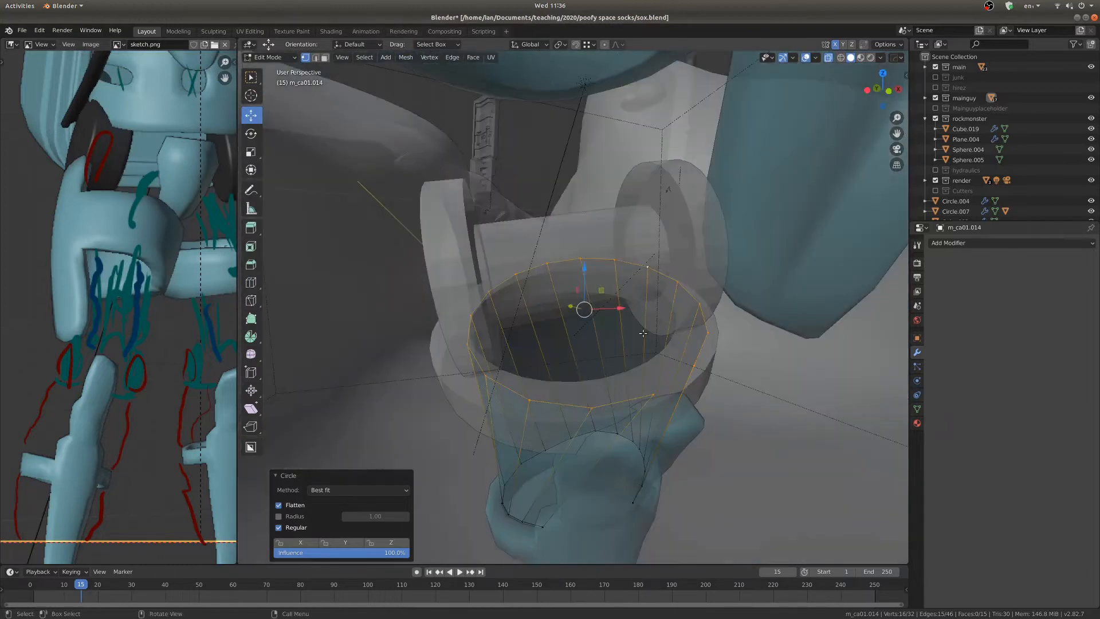
middle_drag(509, 409, 626, 356)
scroll(750, 344, down, 3)
mouse_move(750, 344)
middle_down()
mouse_move(764, 328)
mouse_move(750, 348)
middle_up()
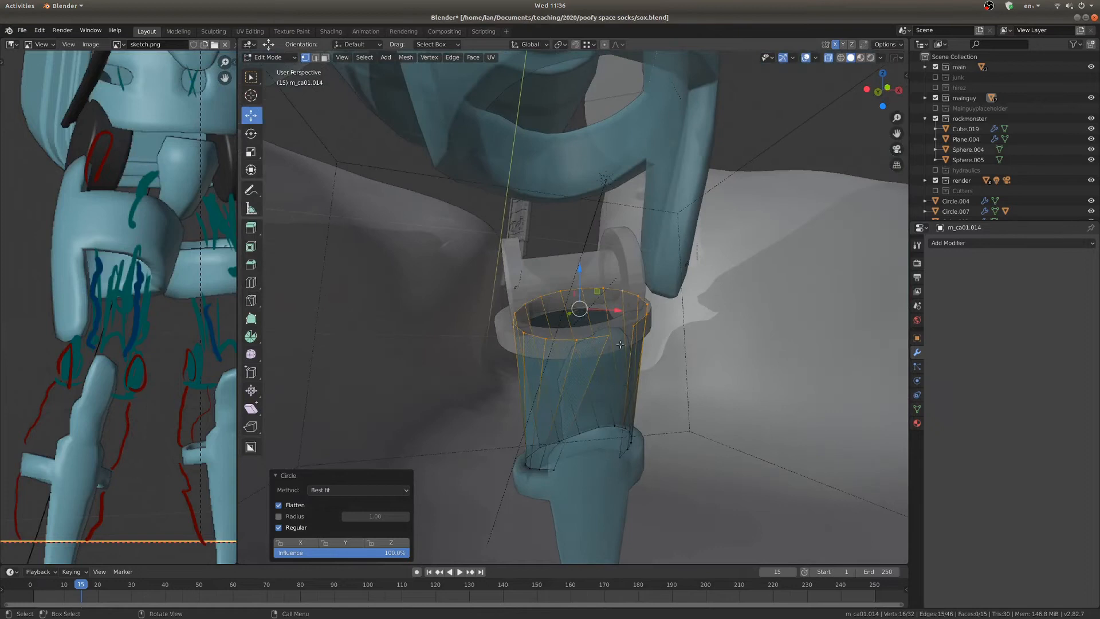
middle_drag(621, 345, 599, 326)
ctrl+middle_drag(662, 355, 667, 313)
key(r)
key(r)
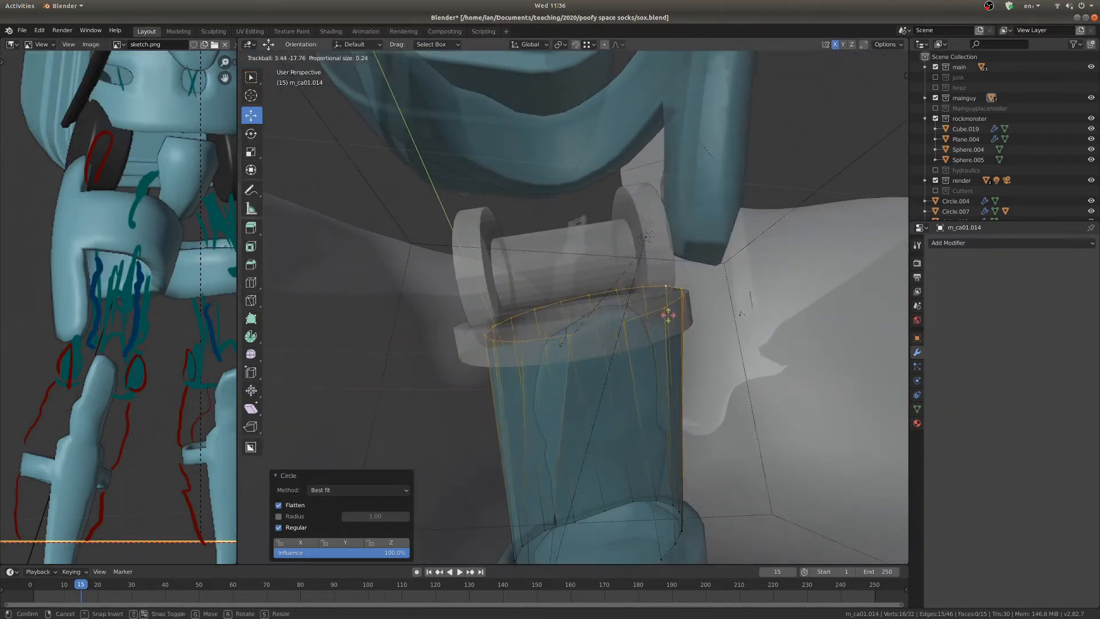
click(666, 316)
key(r)
click(697, 256)
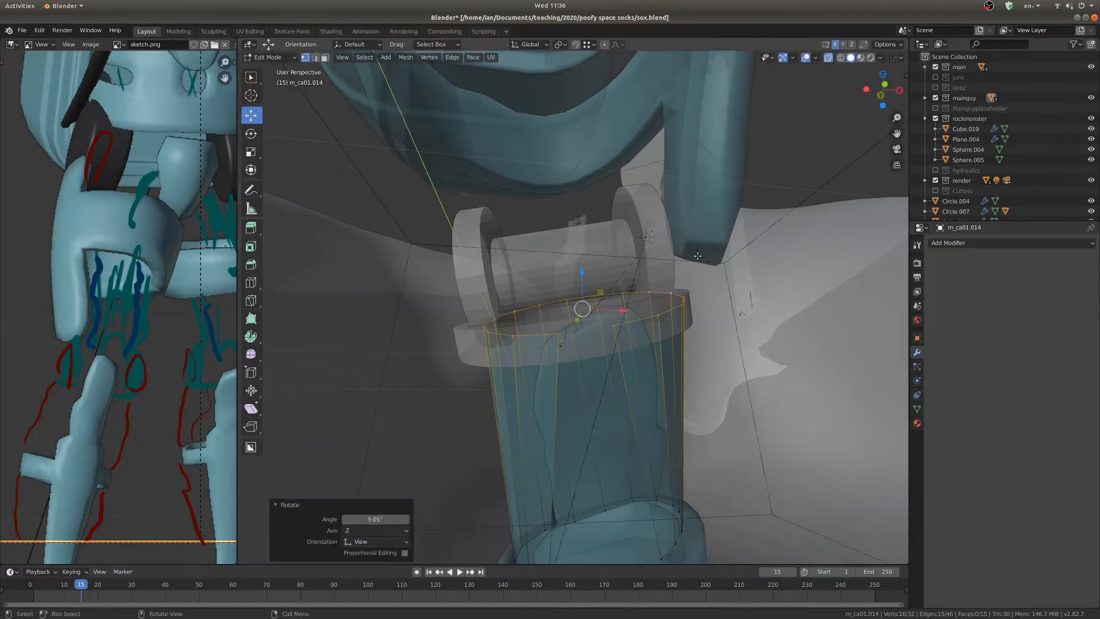
Shift the sleeve's top edge by about 0.002 m in X, 0.005 m in Y and -0.007 m in Z to seat it inside the knee ring
mouse_move(542, 325)
middle_down()
mouse_move(618, 333)
mouse_move(665, 321)
middle_up()
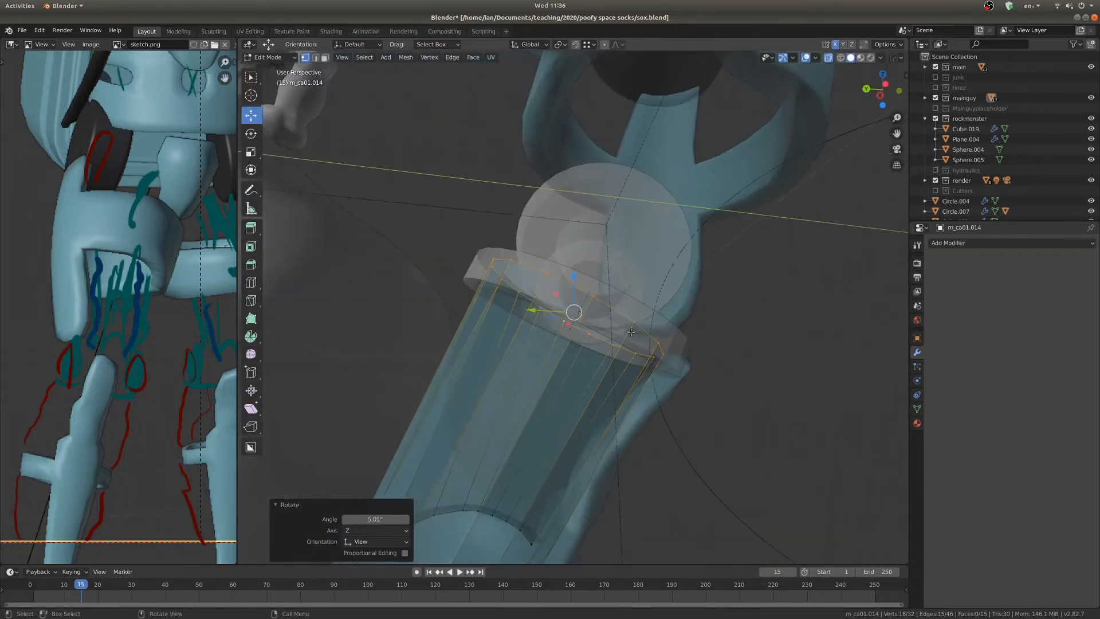
key(z)
click(578, 403)
key(z)
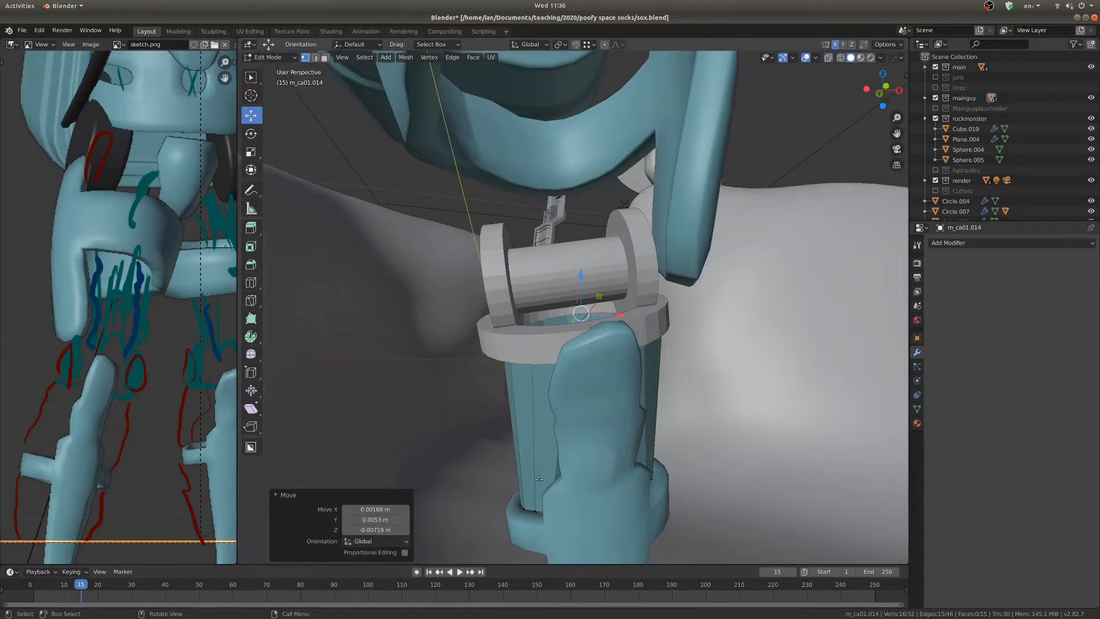
key(alt+z)
middle_drag(539, 479, 580, 416)
key(alt+z)
mouse_move(593, 298)
middle_down()
mouse_move(477, 315)
mouse_move(550, 321)
mouse_move(573, 298)
middle_up()
key(alt+a)
key(alt+z)
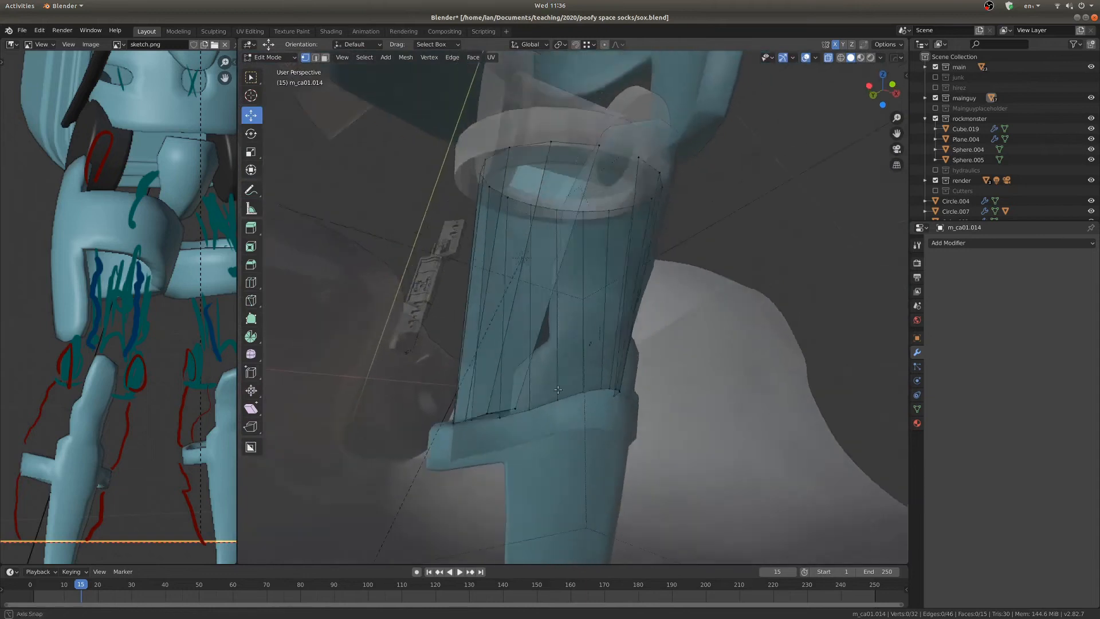
In X-ray display, slide the open end vertex of the sleeve's lower rim along its edge with clamping off to extend it into the shin brace
scroll(544, 344, up, 3)
middle_drag(533, 389, 499, 462)
click(488, 463)
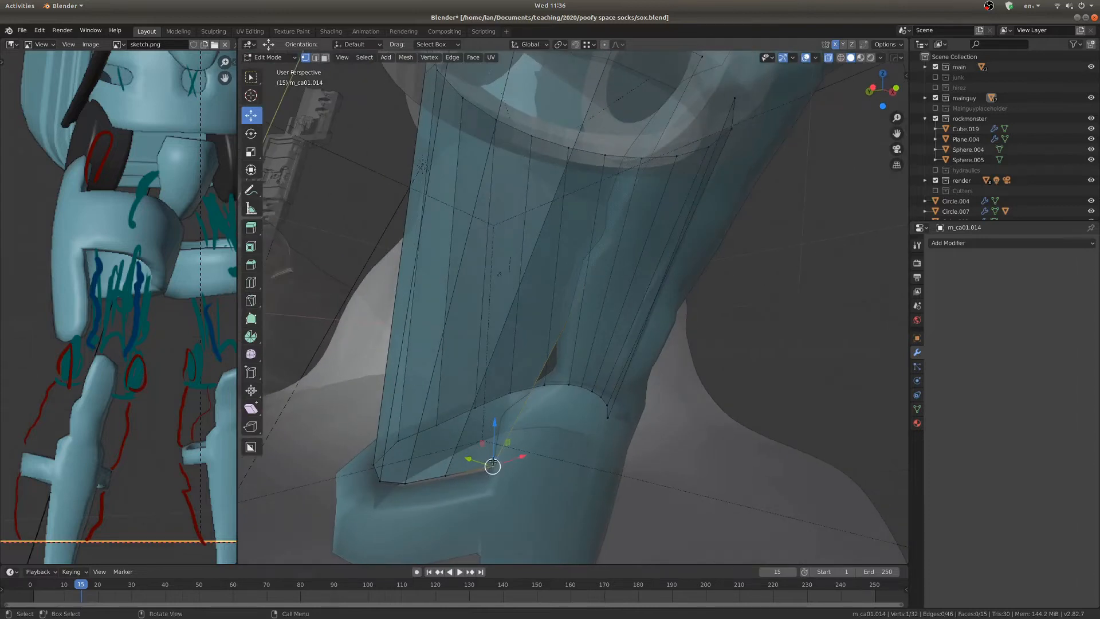
key(shift+v)
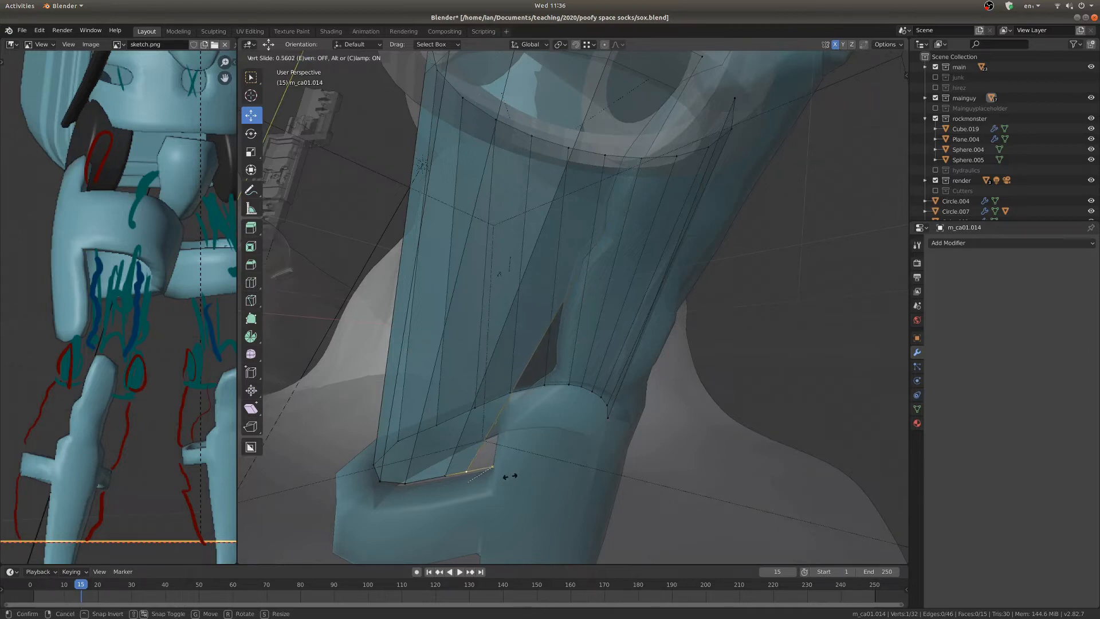
key(c)
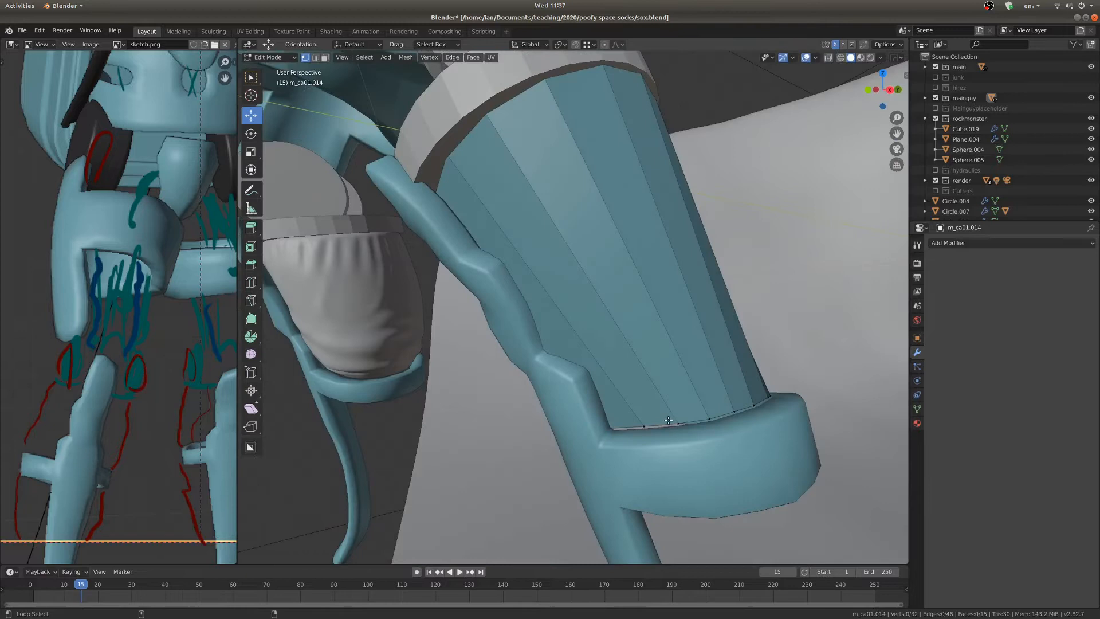
Select the sleeve's whole lower edge loop and move it slightly down into the shin brace
alt+click(682, 427)
scroll(682, 427, up, 3)
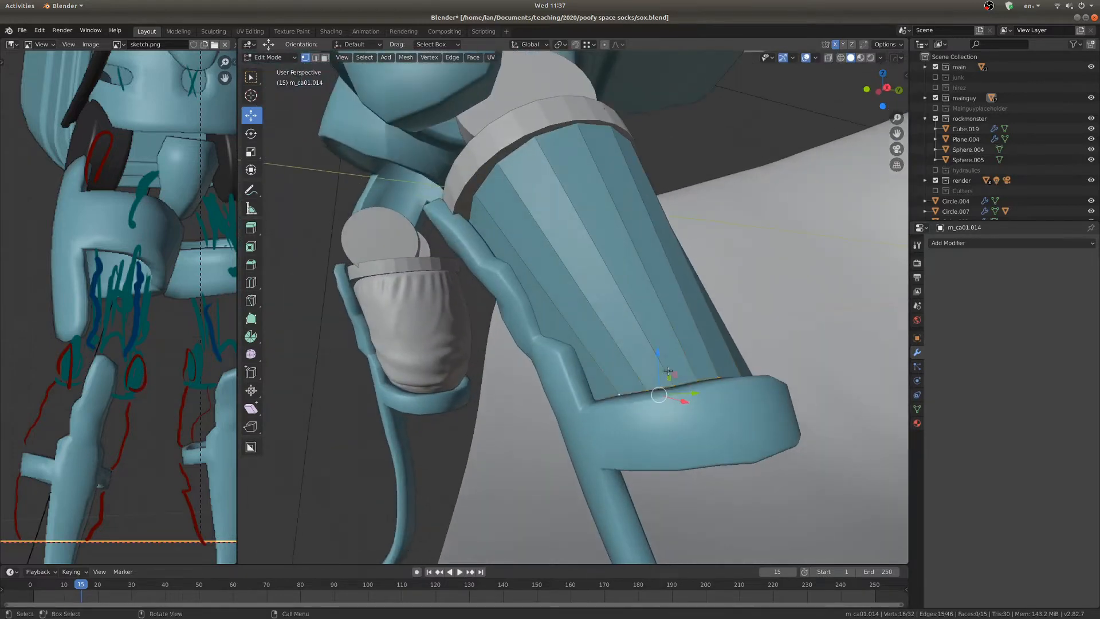
key(g)
click(664, 375)
middle_drag(665, 376, 518, 373)
key(alt+a)
Add a single loop cut around the middle of the sleeve, slid by a factor of -0.039
scroll(579, 444, down, 4)
scroll(519, 373, up, 4)
middle_drag(435, 361, 637, 331)
scroll(637, 331, down, 2)
key(ctrl+r)
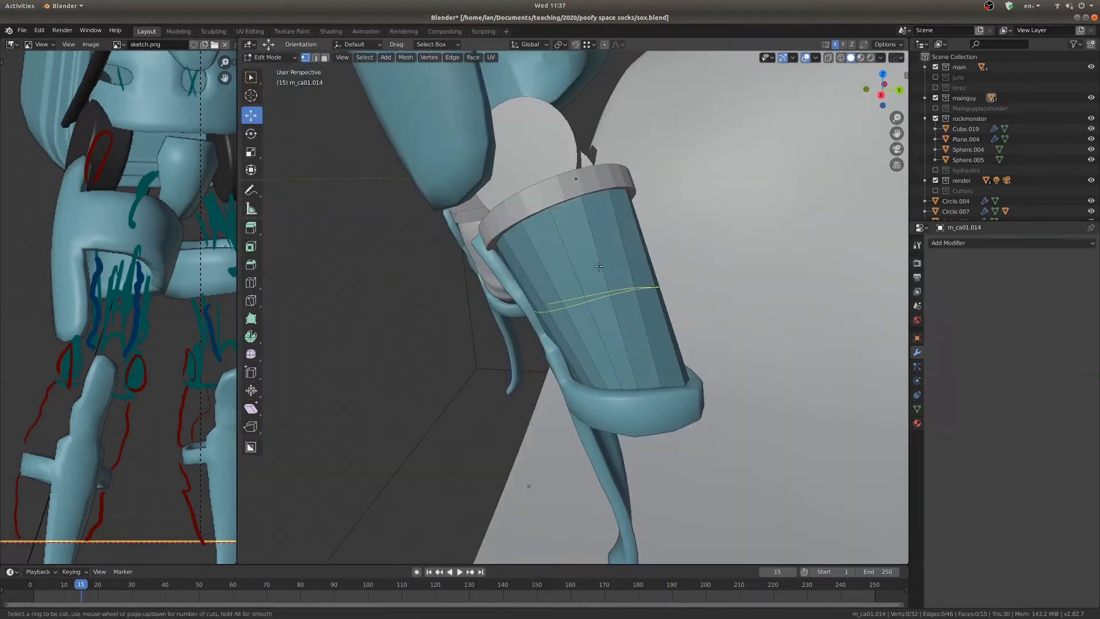
click(584, 265)
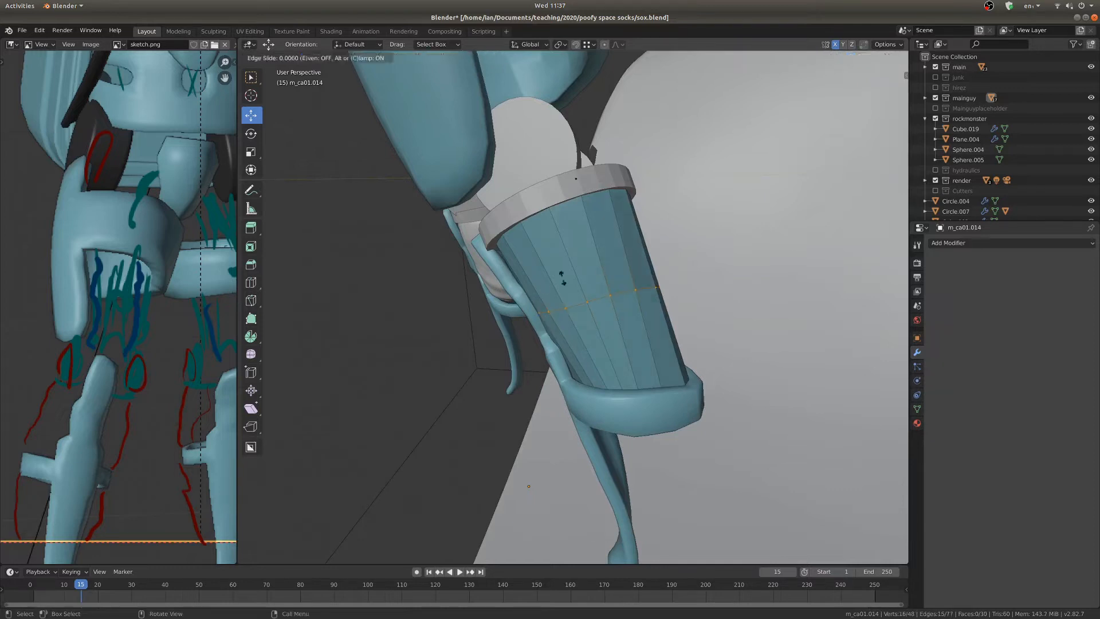
click(584, 265)
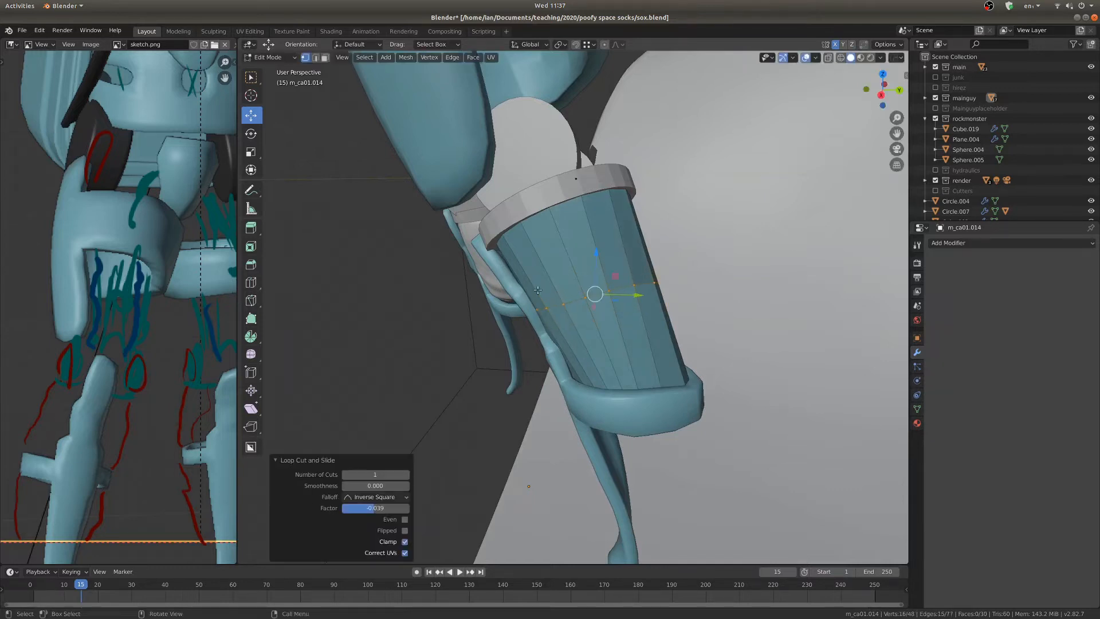
Examine the sleeve and its middle loop from several sides, comparing it with the finished sock on the other leg
middle_drag(583, 265, 551, 353)
key(alt+z)
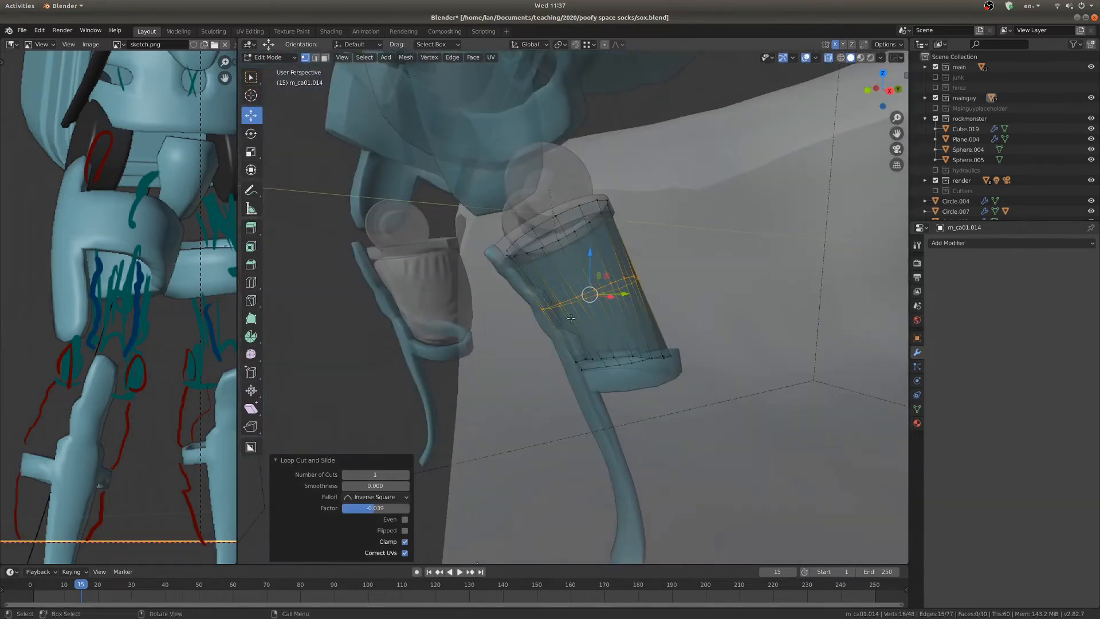
scroll(686, 266, down, 4)
key(alt+z)
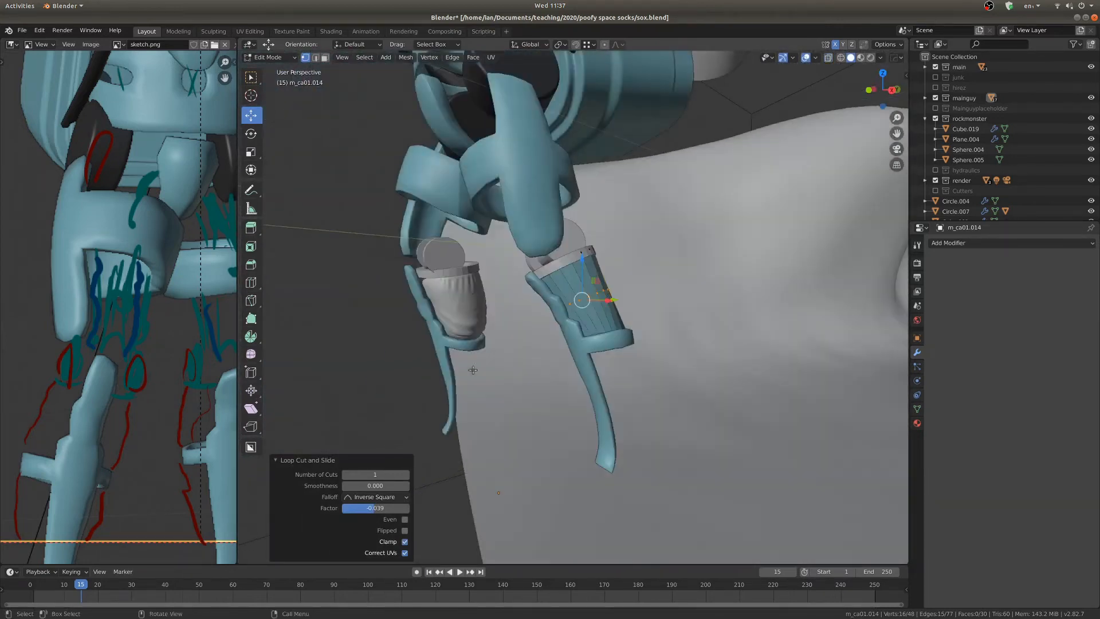
scroll(672, 286, up, 2)
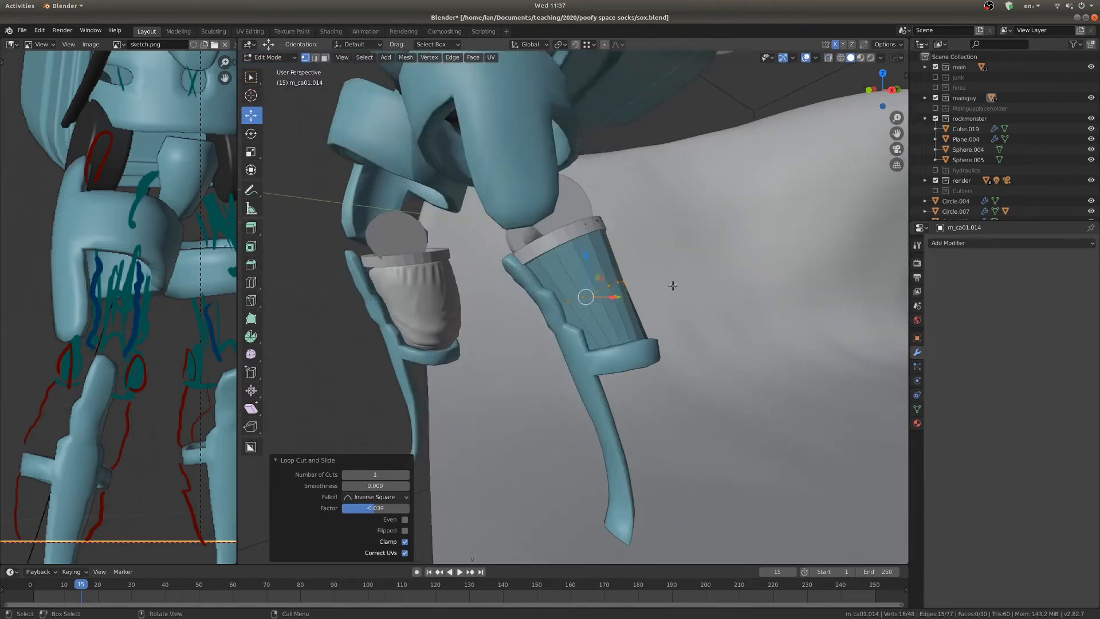
scroll(672, 285, down, 5)
middle_drag(535, 224, 598, 222)
scroll(599, 222, up, 7)
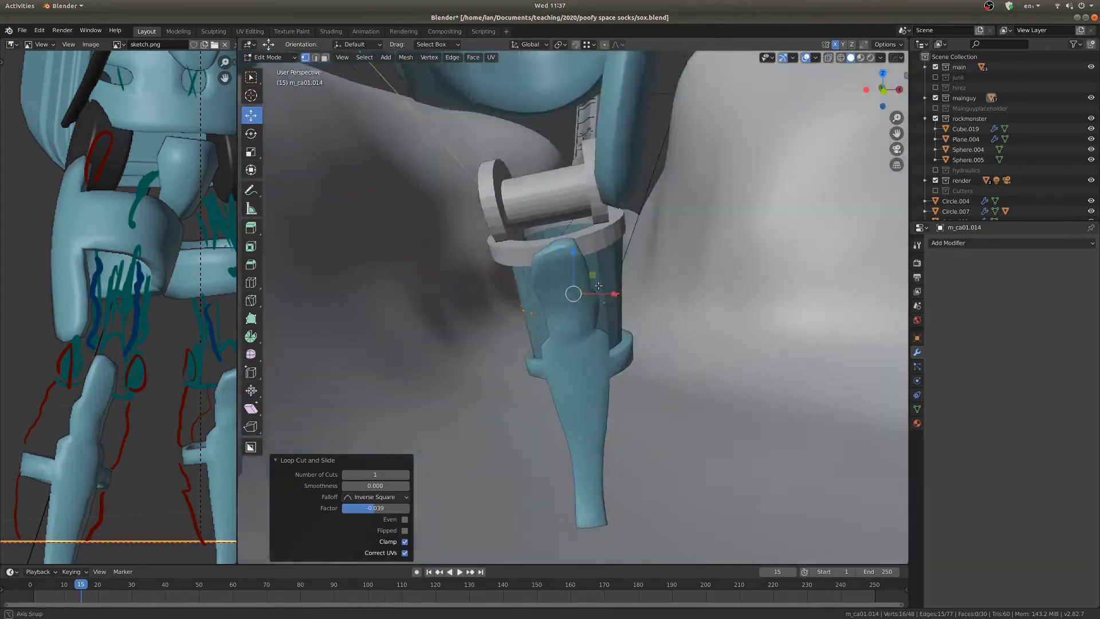
Snap the 3D cursor midway between the two open end vertices of the middle loop and set the pivot point to 3D Cursor
middle_drag(671, 275, 548, 299)
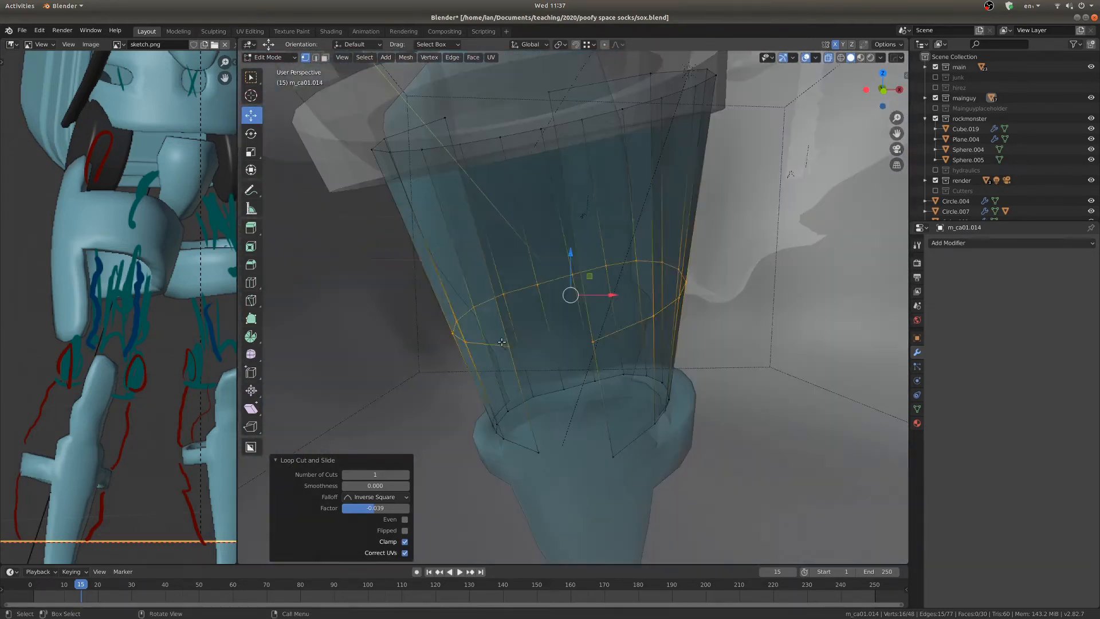
click(505, 344)
shift+click(595, 341)
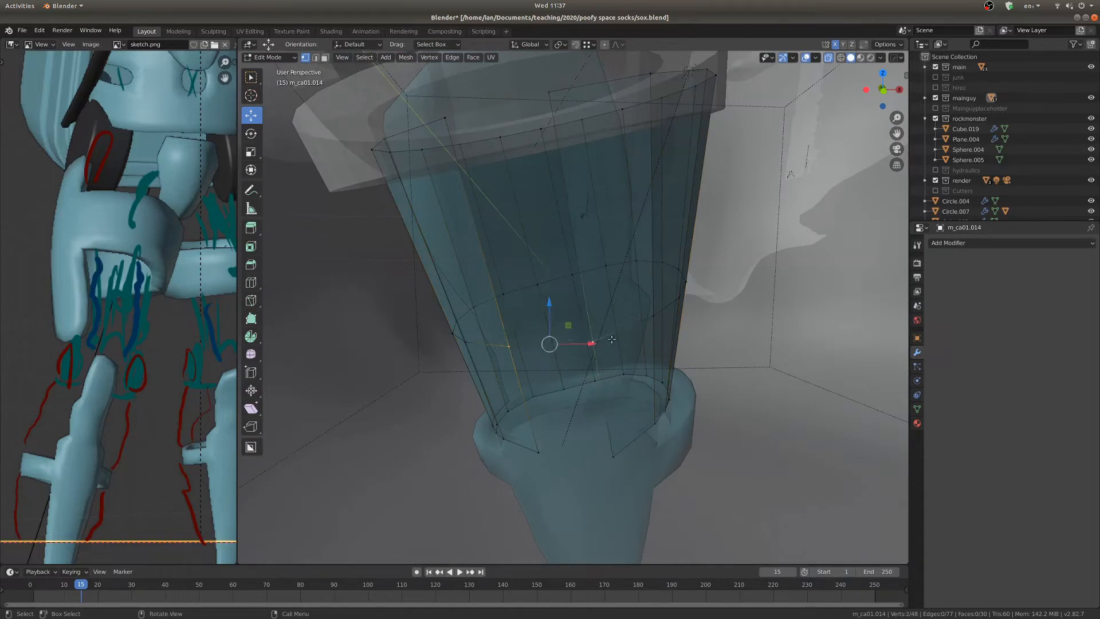
key(shift+s)
click(601, 401)
middle_drag(613, 388, 597, 392)
key(period)
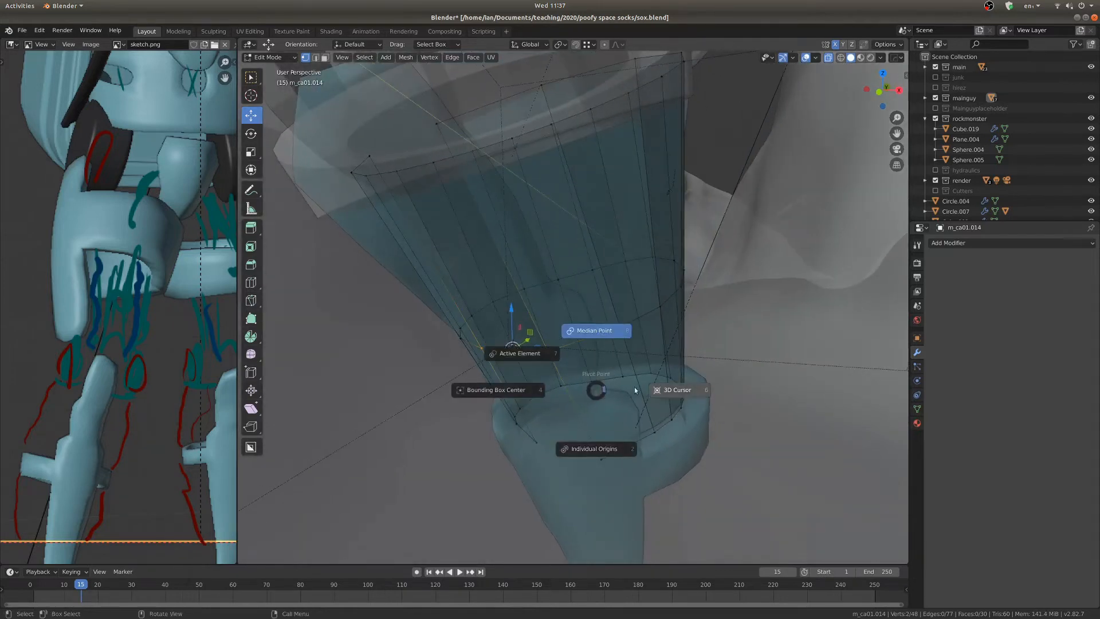
click(684, 391)
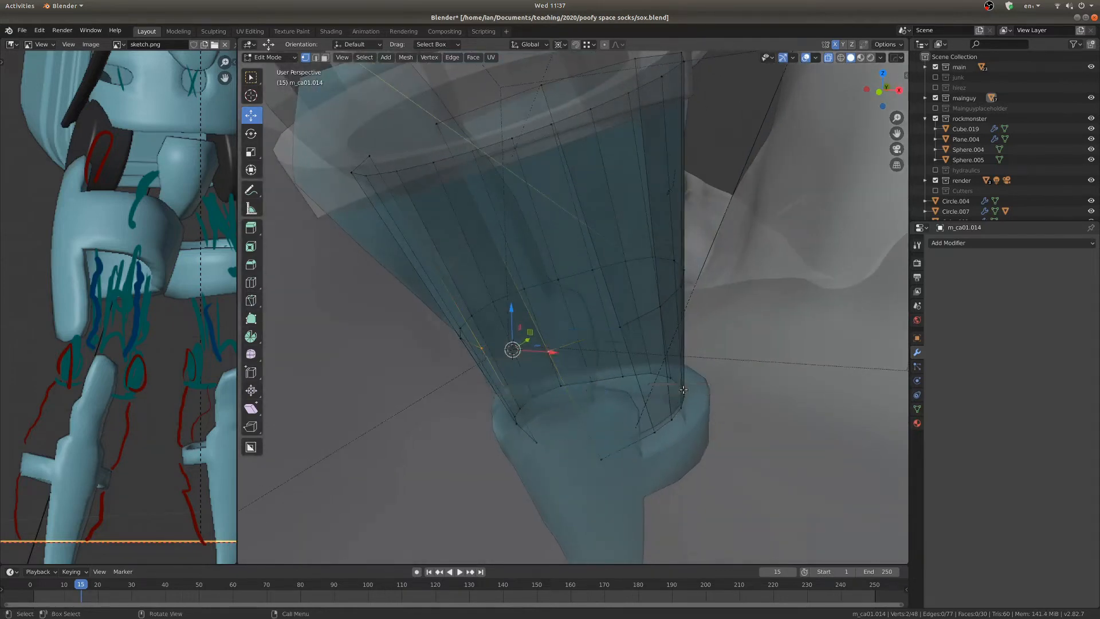
Select the sleeve's middle edge loop and scale it up from the 3D cursor so the sleeve bulges outward from the shin brace
middle_drag(502, 362, 495, 324)
key(alt+a)
alt+click(557, 336)
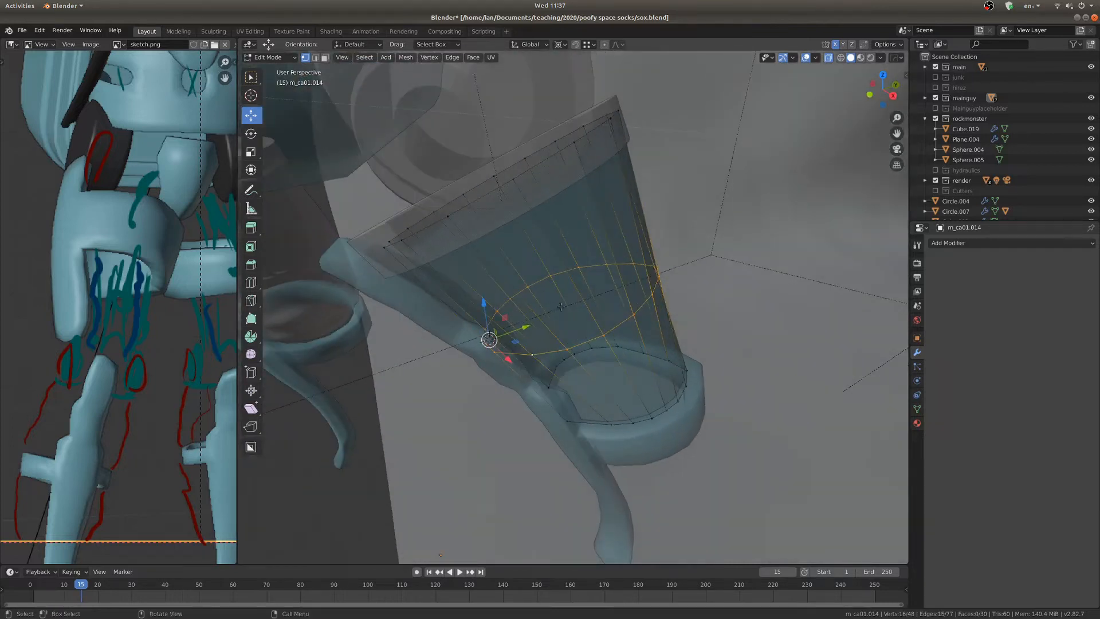
scroll(613, 309, down, 2)
key(s)
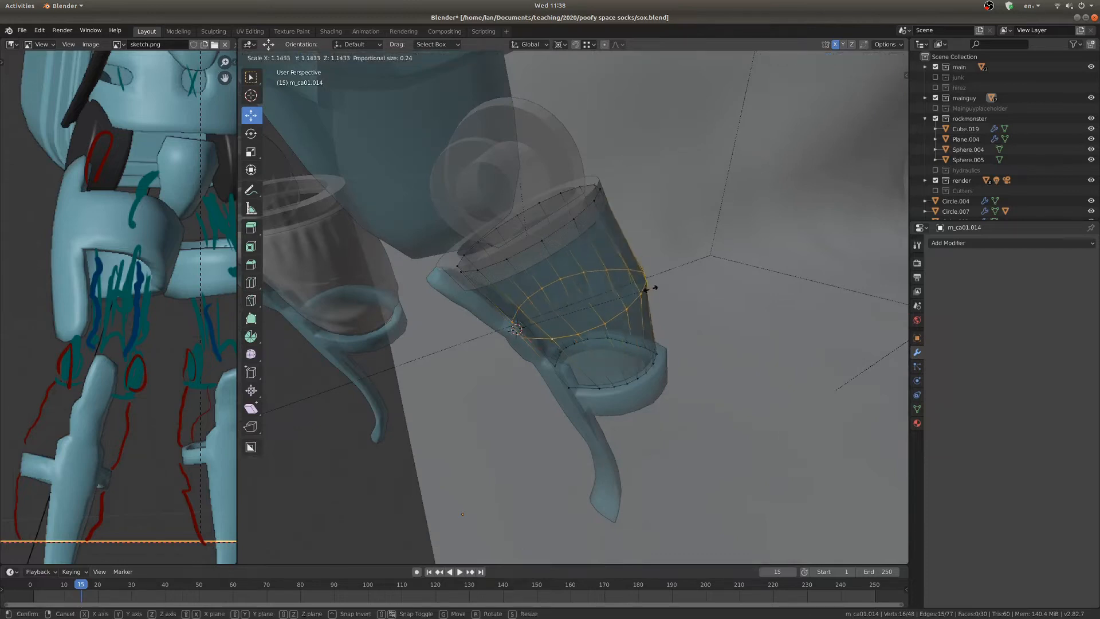
click(663, 283)
key(alt+z)
mouse_move(663, 283)
middle_down()
mouse_move(685, 315)
mouse_move(523, 309)
mouse_move(559, 332)
mouse_move(658, 243)
mouse_move(631, 278)
mouse_move(574, 261)
middle_up()
key(z)
click(650, 286)
key(alt+a)
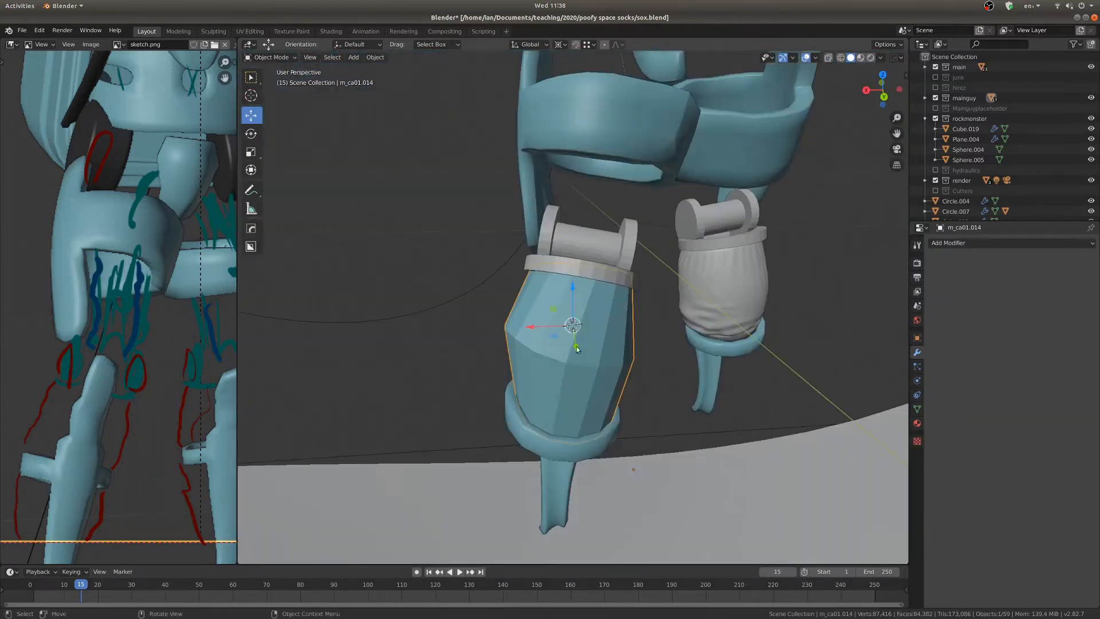
Bevel the sleeve's middle edge loop with 4 segments and a width of about 0.06 m to round the bulge
click(653, 354)
mouse_move(653, 354)
middle_down()
mouse_move(499, 312)
mouse_move(418, 307)
mouse_move(638, 362)
middle_up()
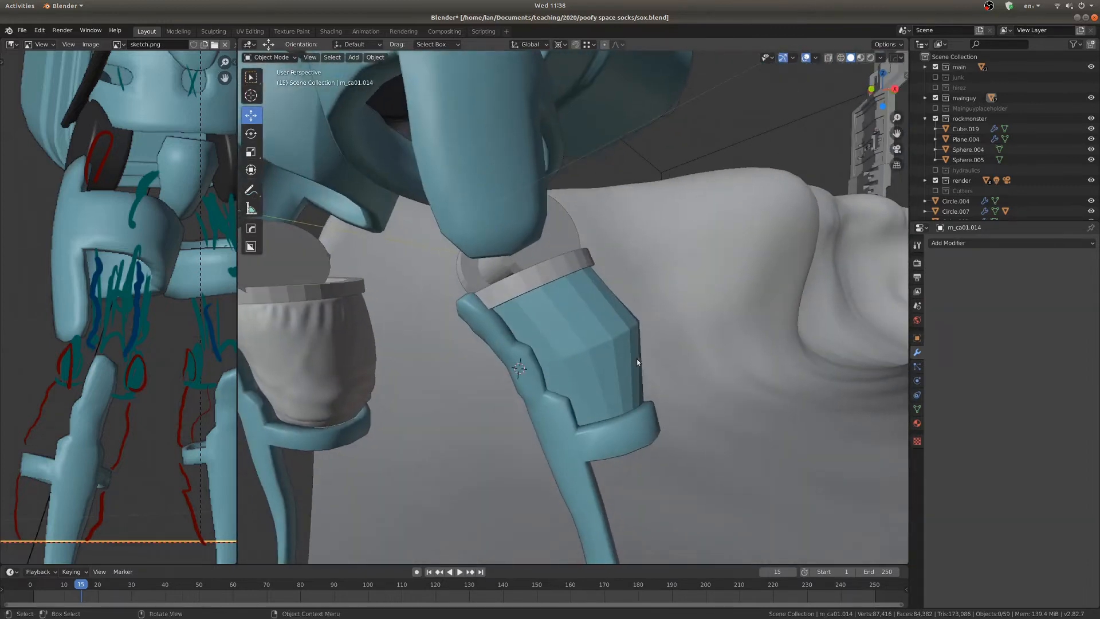
key(ctrl+Tab)
click(677, 361)
middle_drag(696, 363, 645, 332)
key(alt+a)
alt+click(554, 358)
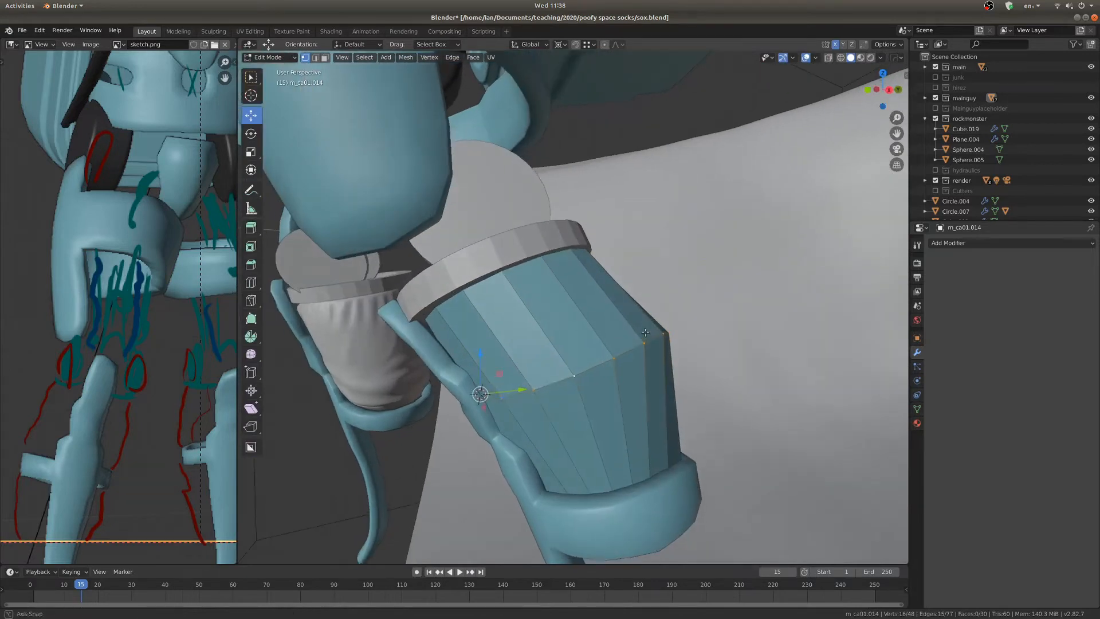
key(ctrl+b)
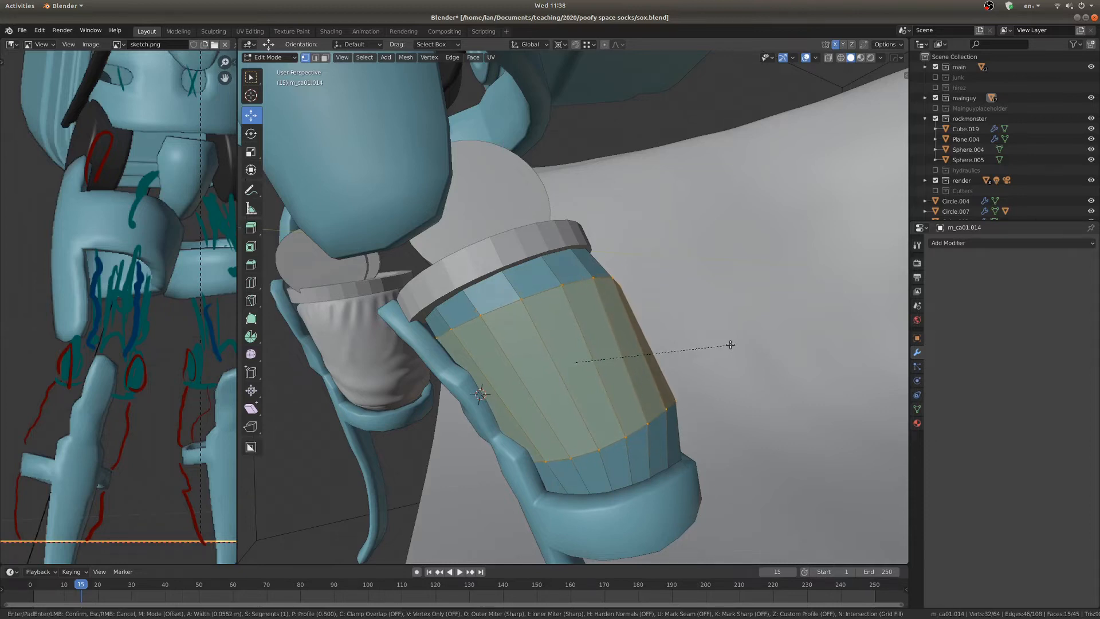
scroll(730, 344, up, 2)
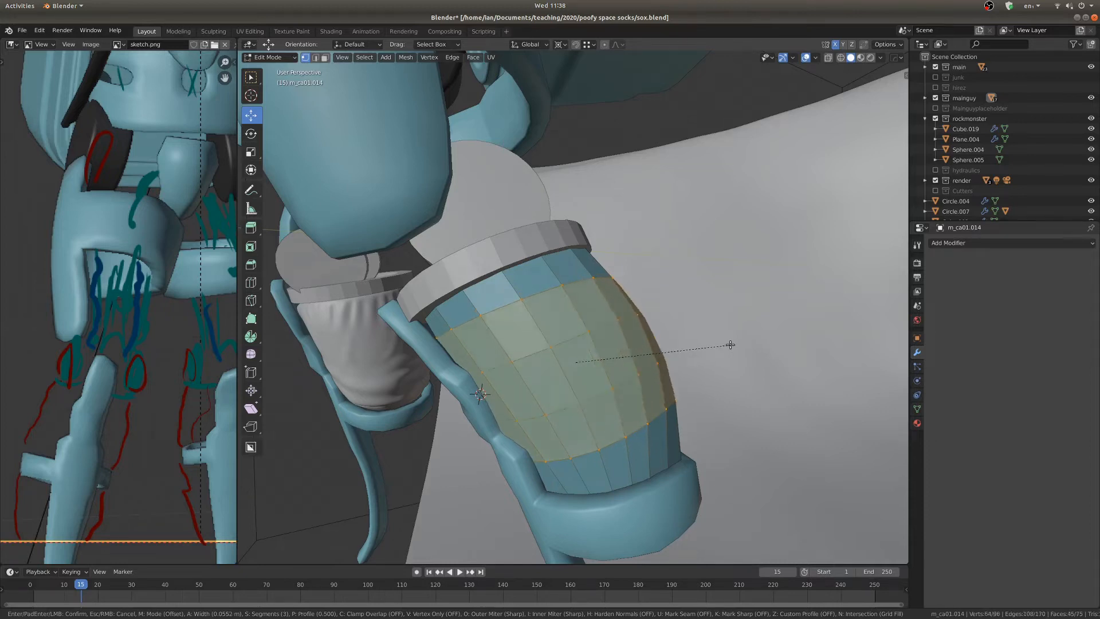
scroll(736, 344, up, 1)
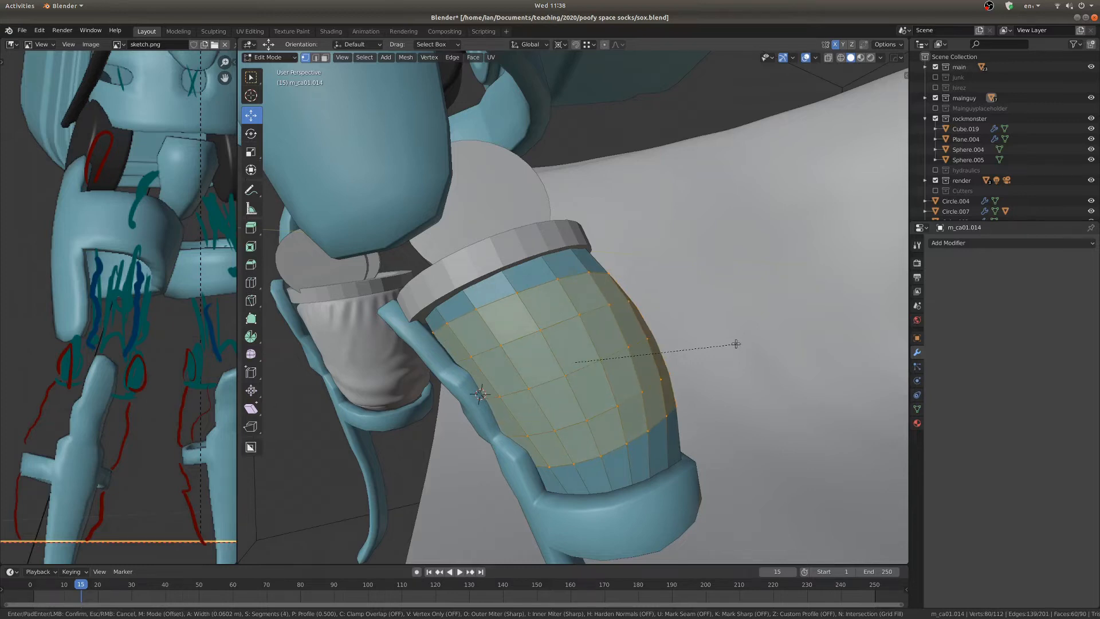
click(736, 344)
Examine the rounded sleeve's shape from several sides between the shin brace and the knee ring
key(Tab)
middle_drag(545, 367, 527, 415)
key(Tab)
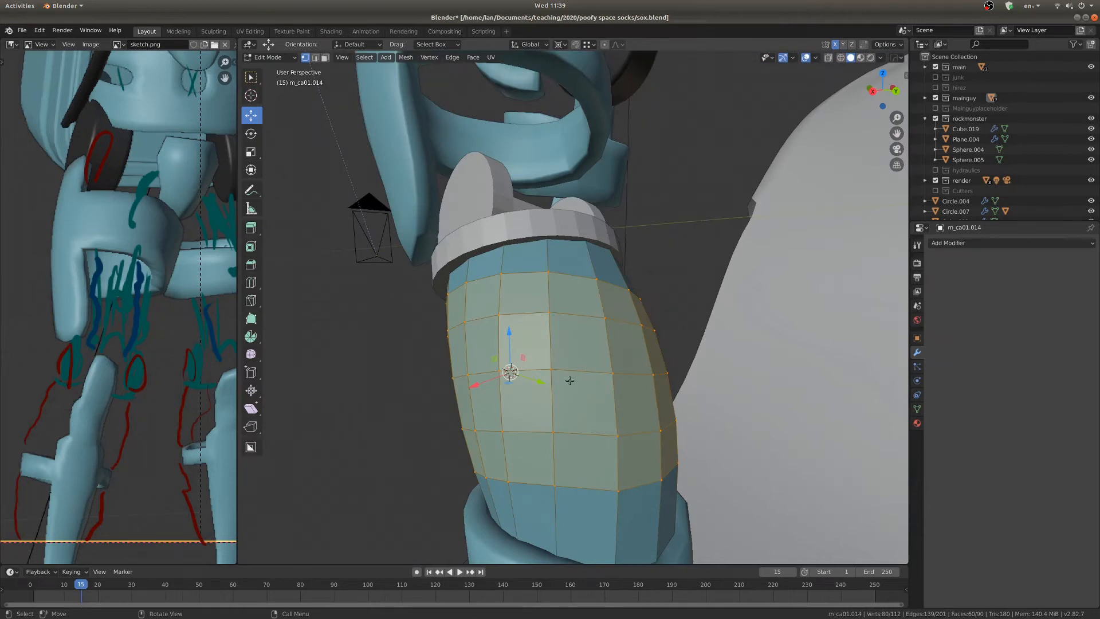
middle_drag(570, 380, 563, 433)
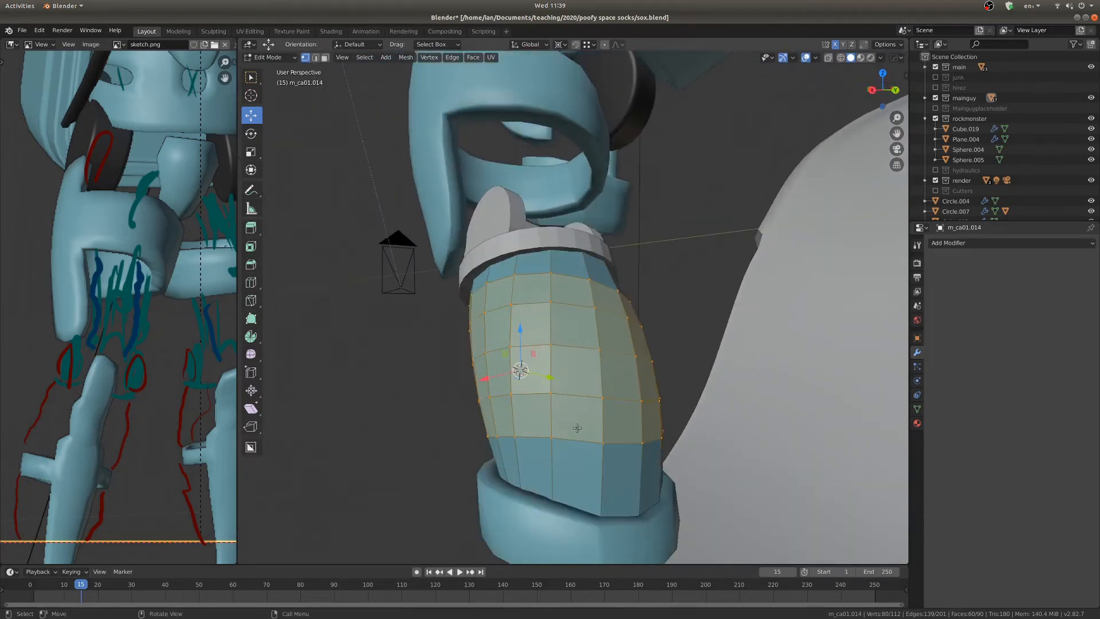
scroll(661, 389, up, 2)
middle_drag(636, 360, 758, 356)
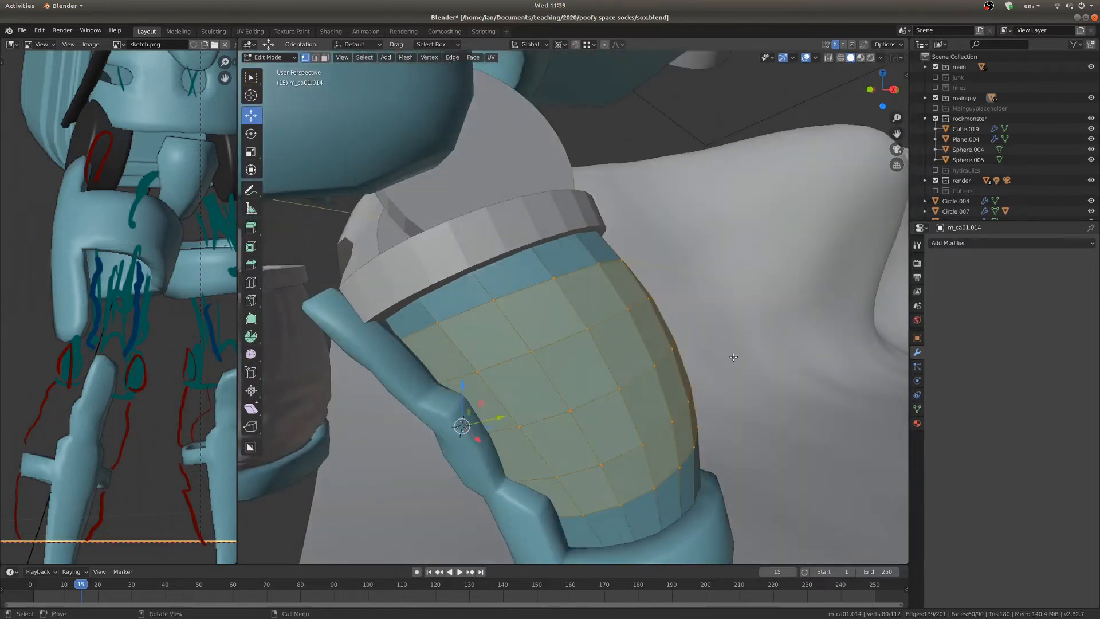
key(Tab)
scroll(559, 358, down, 5)
middle_drag(560, 358, 580, 325)
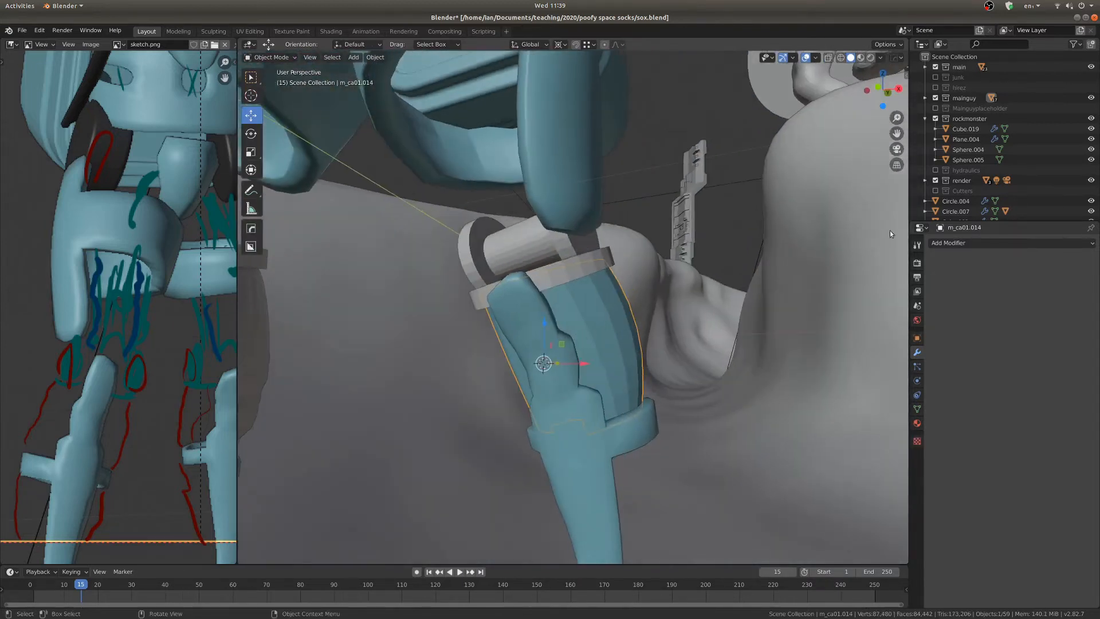
Add a Subdivision Surface modifier to the sleeve and enable Cloth physics on it
click(950, 243)
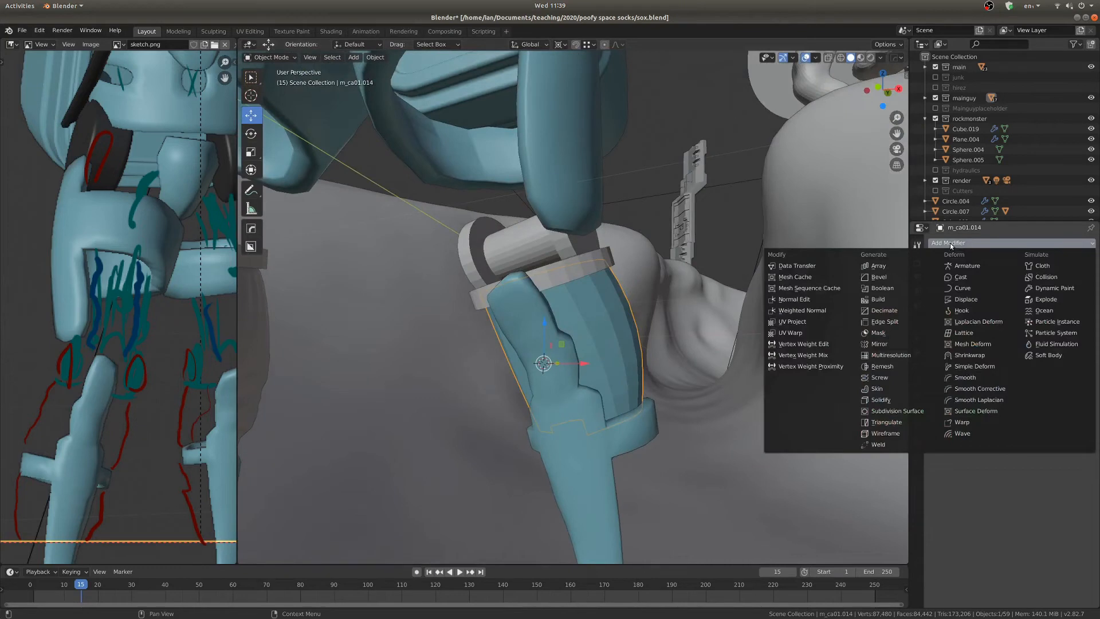
click(900, 411)
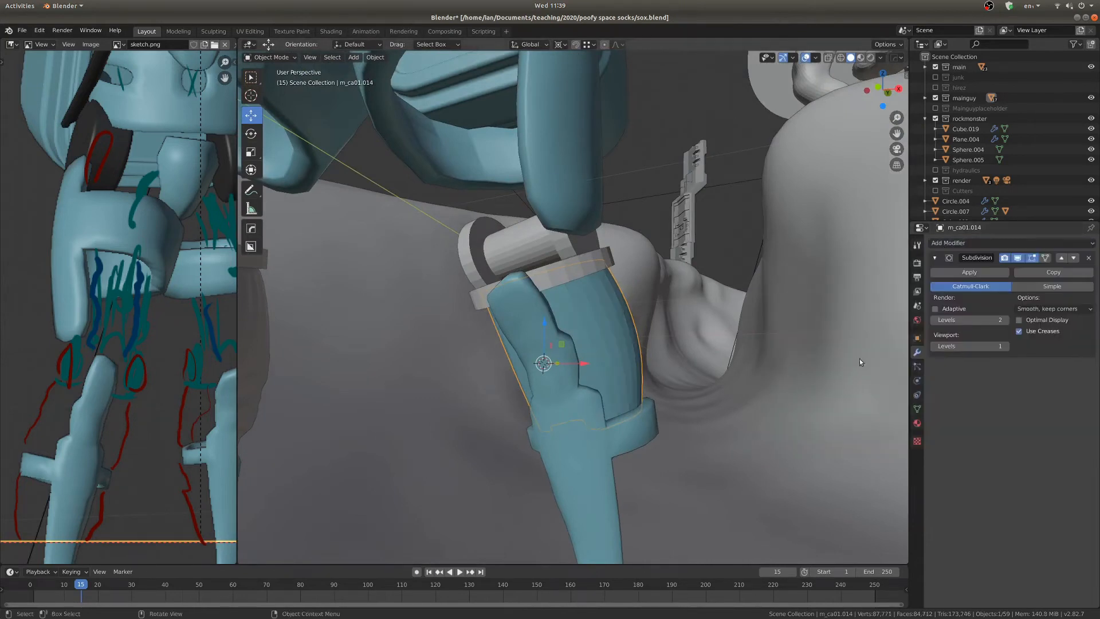
click(917, 382)
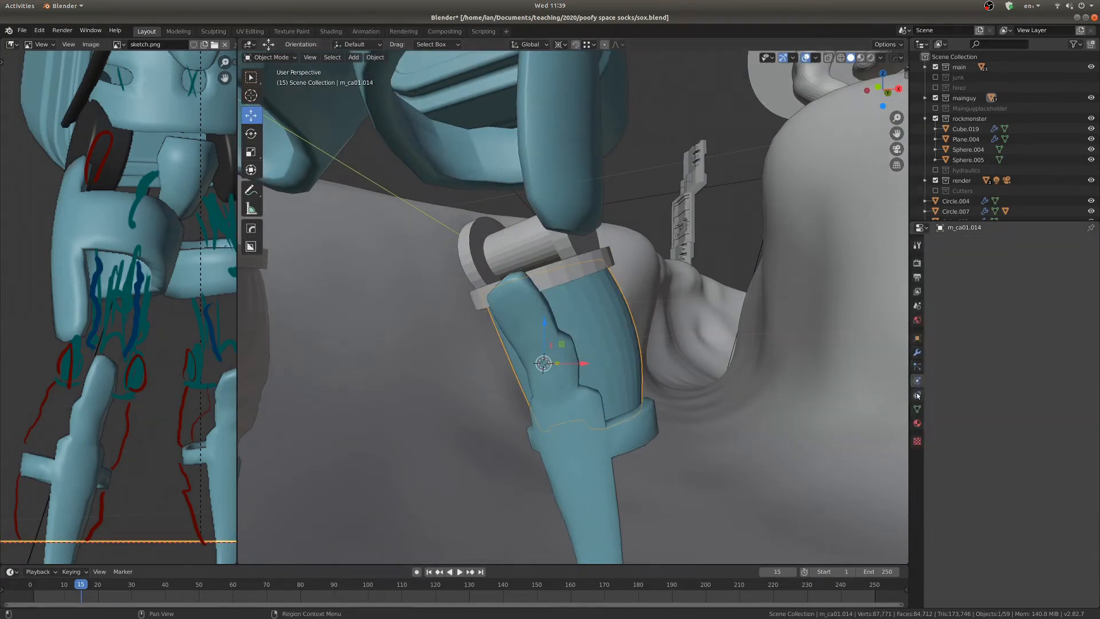
click(918, 395)
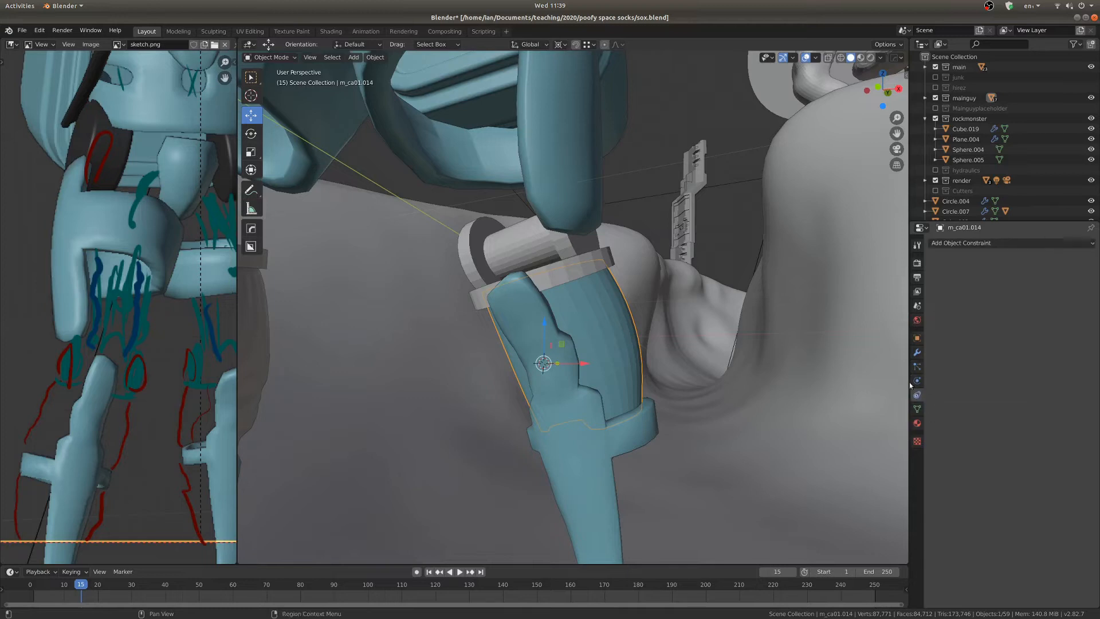
click(918, 367)
click(917, 381)
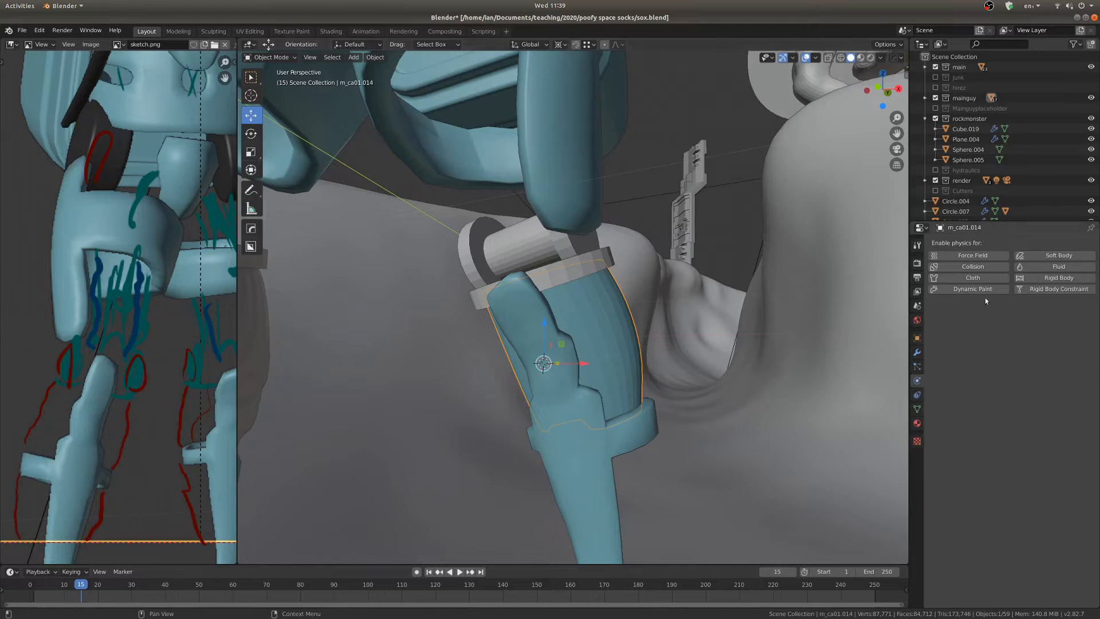
click(954, 278)
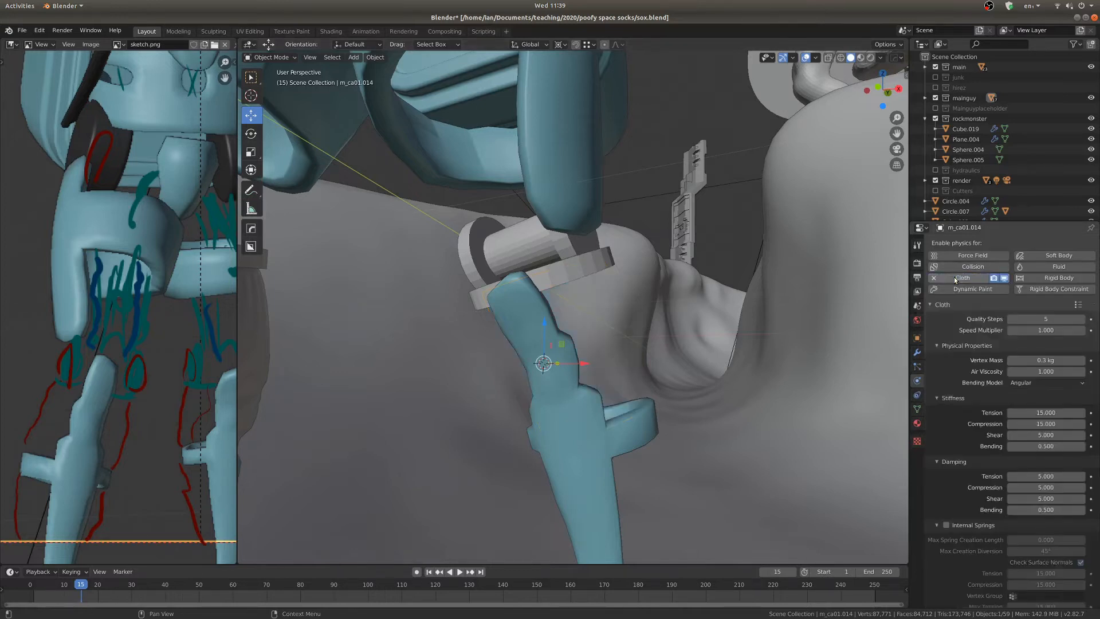
Inspect how the unpinned cloth sleeve behaves in the simulation and return the timeline to frame 1
middle_drag(717, 343, 619, 499)
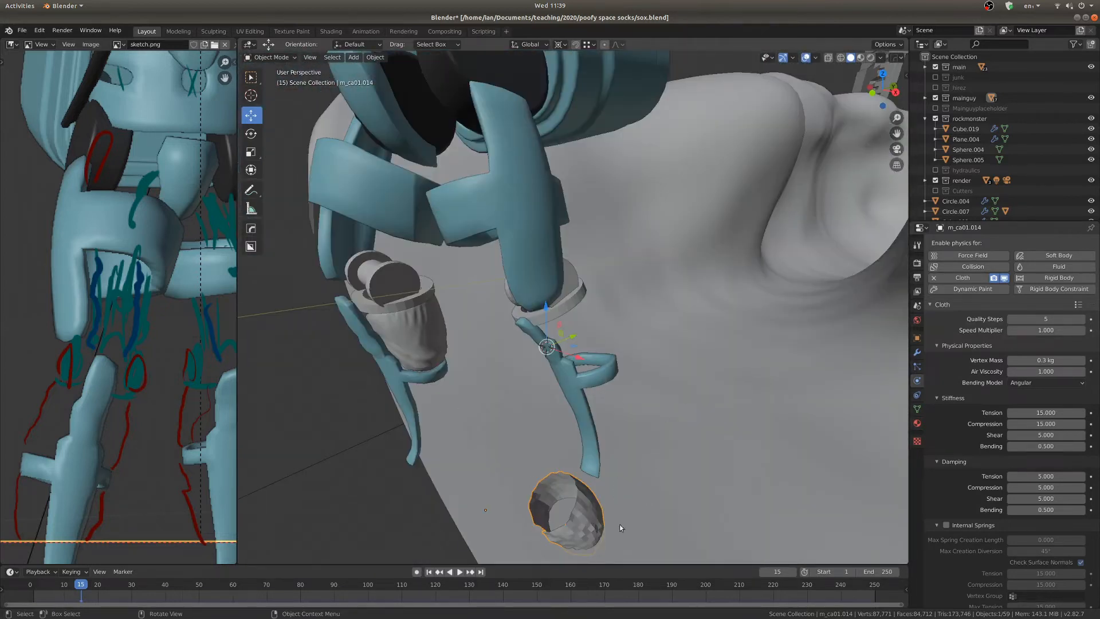
middle_drag(580, 480, 569, 473)
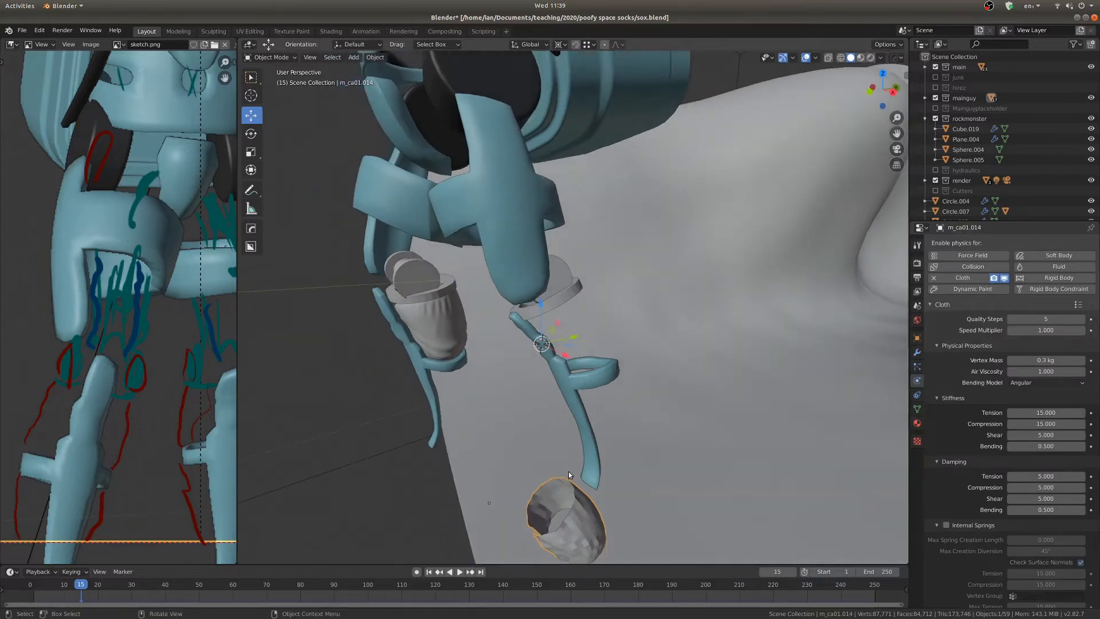
key(shift+Left)
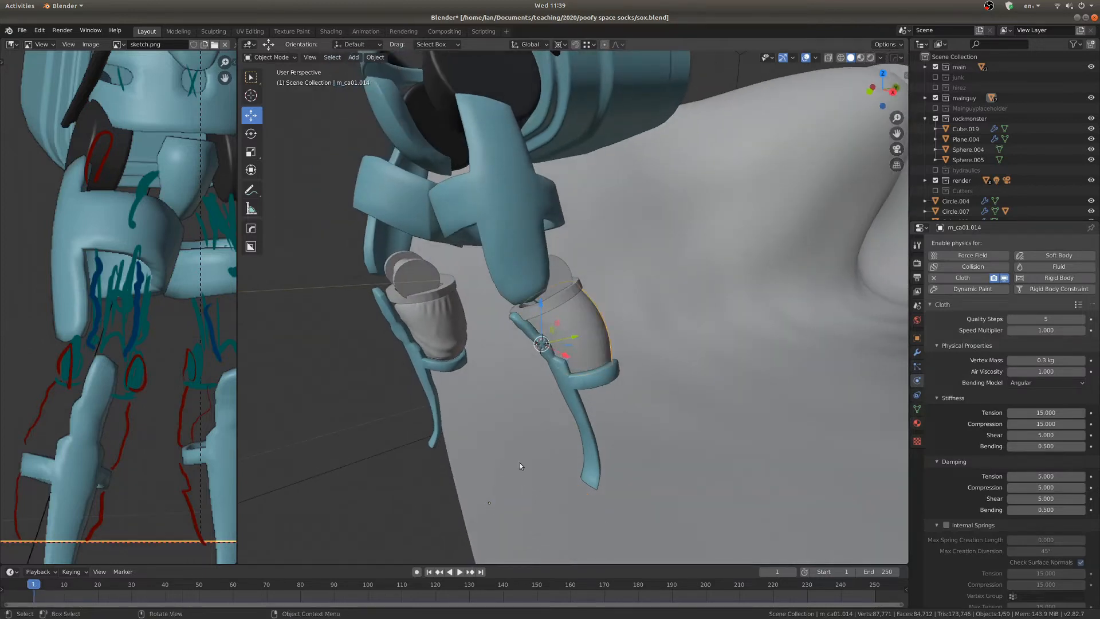
Expand the 3D viewport over the sketch area and put the sleeve in Edit Mode with X-ray on and nothing selected
key(ctrl+space)
key(ctrl+Tab)
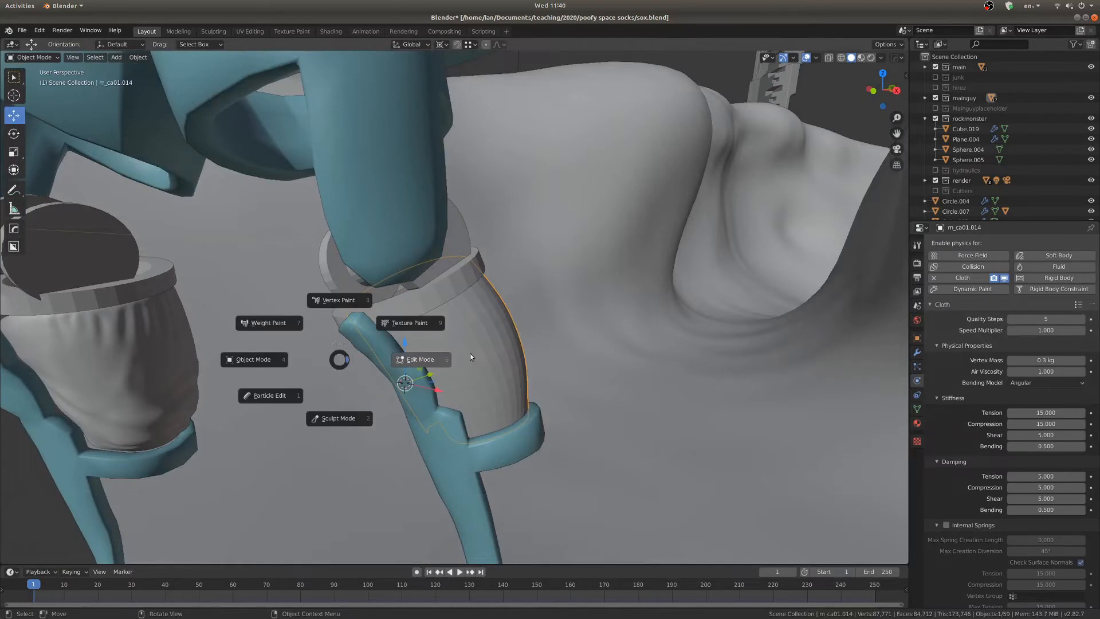
click(504, 359)
middle_drag(504, 360, 493, 367)
key(ctrl+Tab)
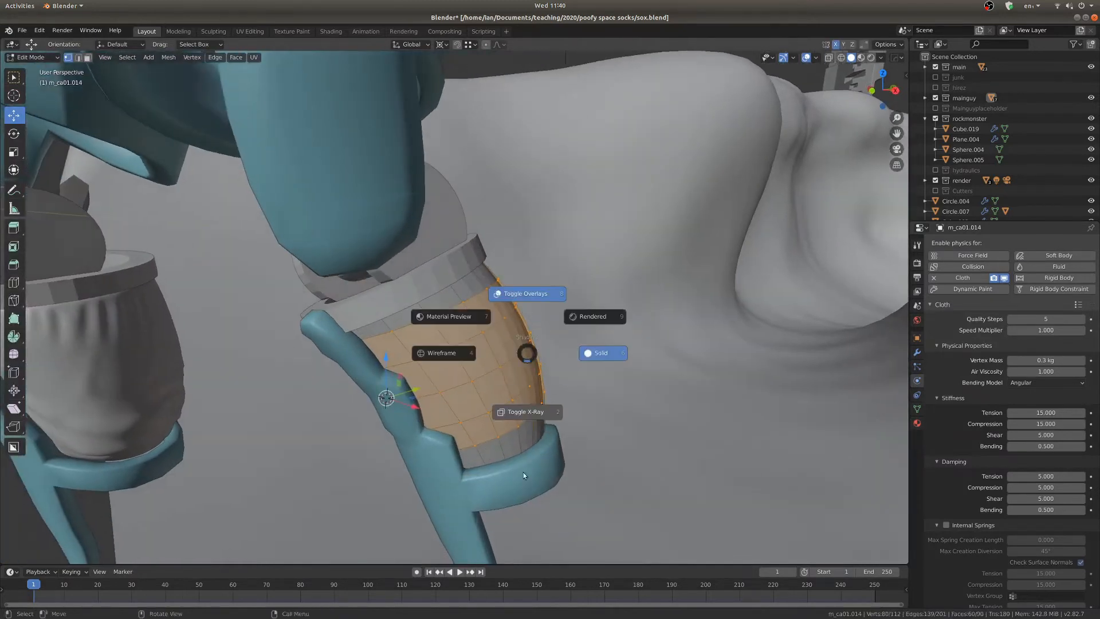
key(alt+z)
middle_drag(523, 473, 459, 482)
key(alt+a)
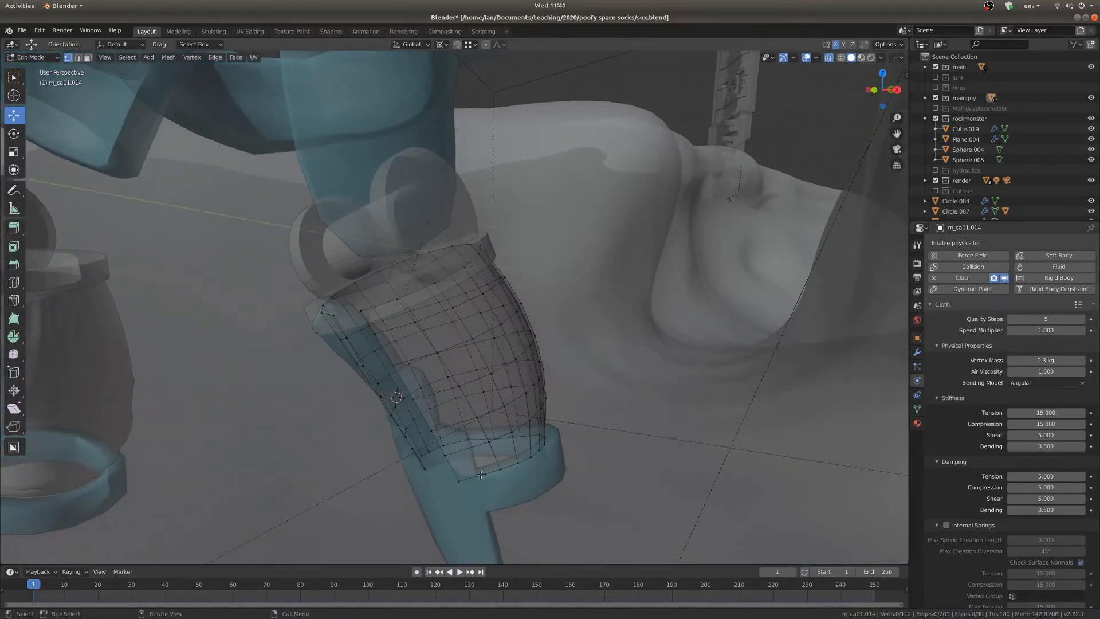
Select the sleeve's knee-ring, shin-brace and open side border edges and assign their vertices to a new vertex group
alt+click(480, 474)
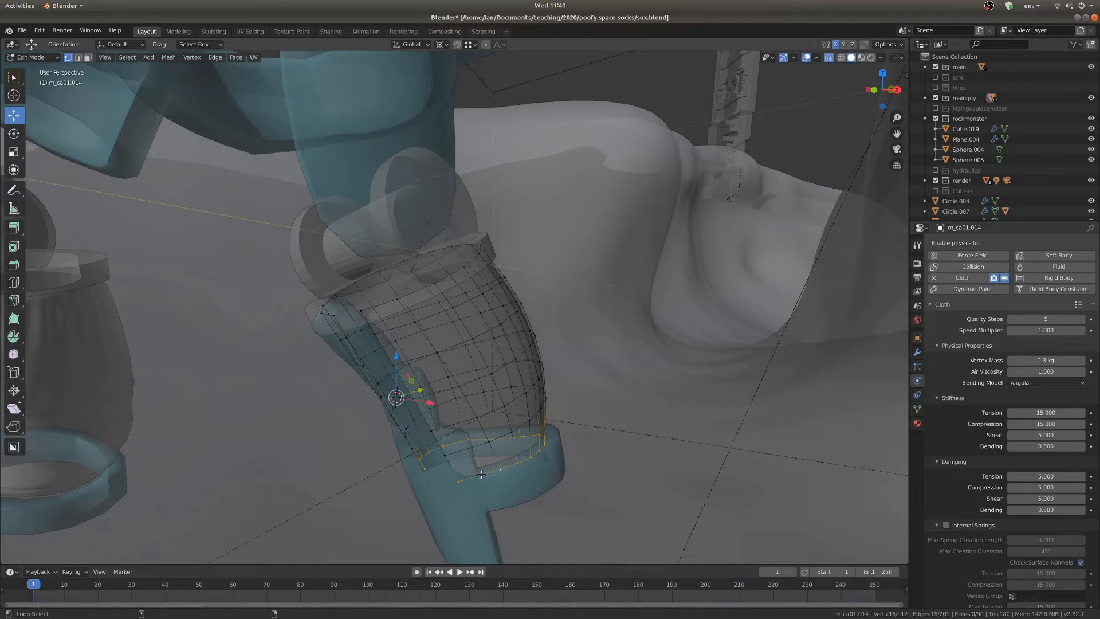
alt+shift+click(444, 471)
middle_drag(413, 459, 499, 526)
alt+shift+click(501, 526)
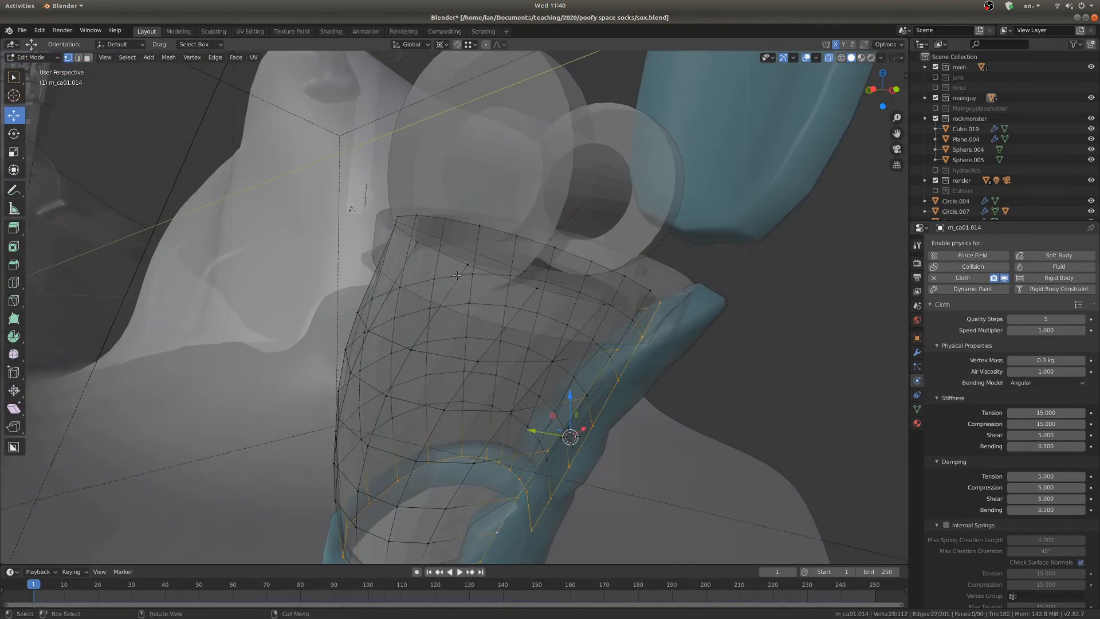
alt+shift+click(447, 260)
alt+shift+click(448, 261)
alt+shift+click(448, 260)
key(alt+z)
scroll(448, 335, up, 5)
scroll(448, 334, down, 5)
key(z)
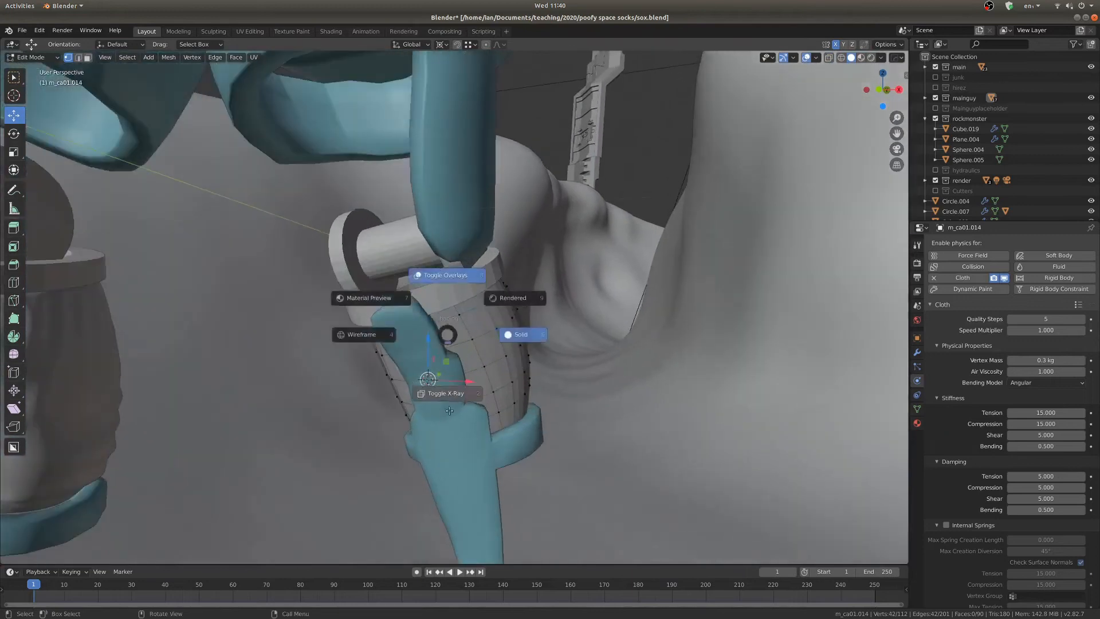
click(449, 410)
middle_drag(569, 289, 489, 334)
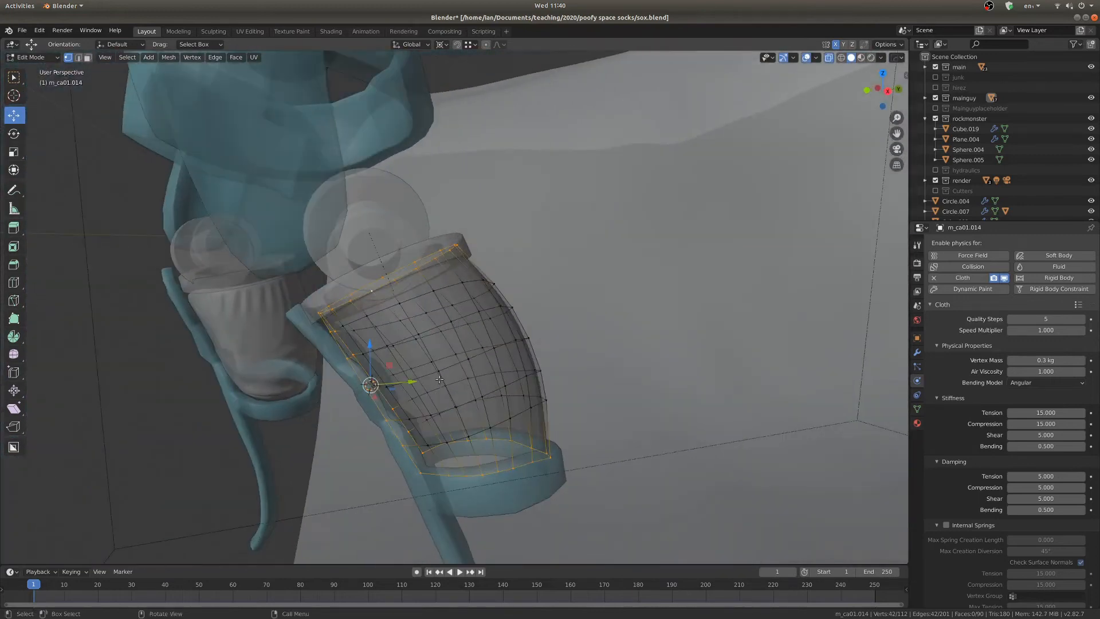
middle_drag(440, 379, 532, 361)
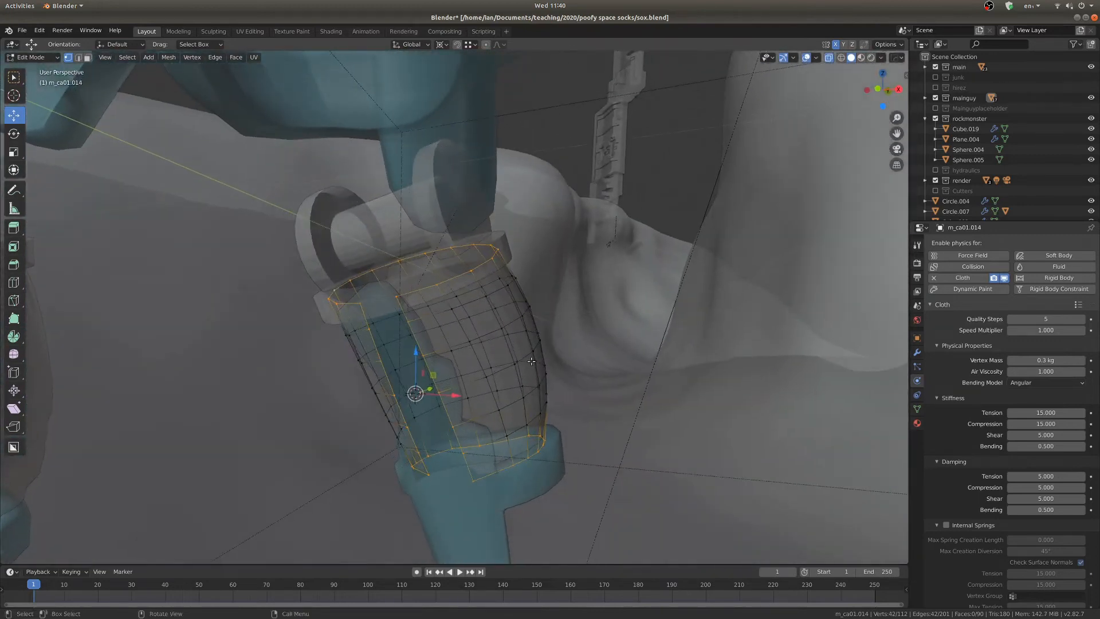
key(ctrl+g)
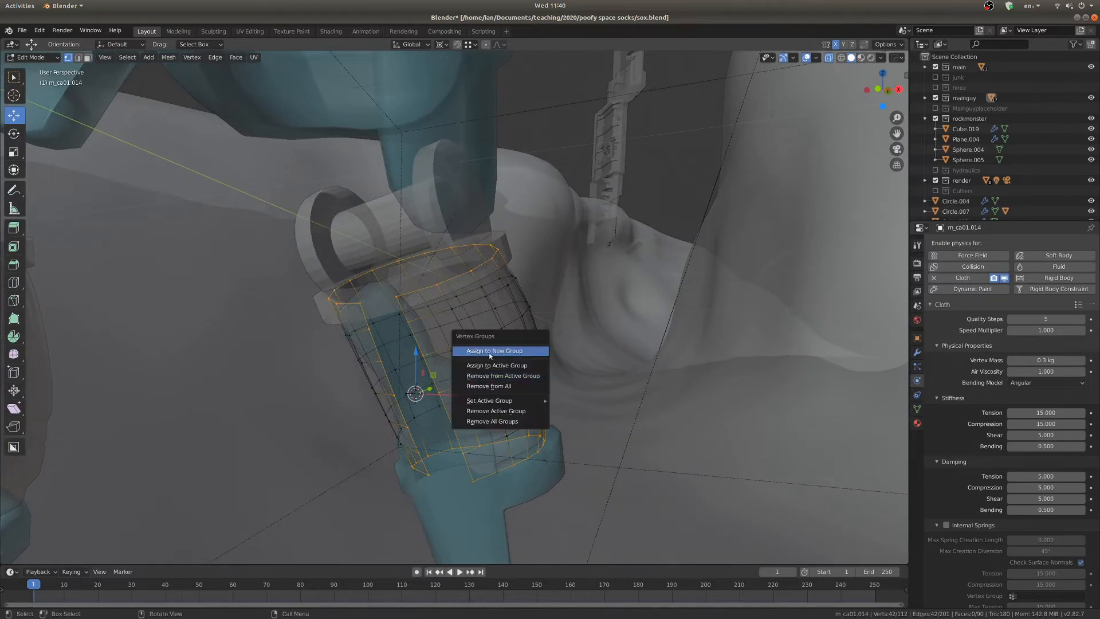
click(492, 351)
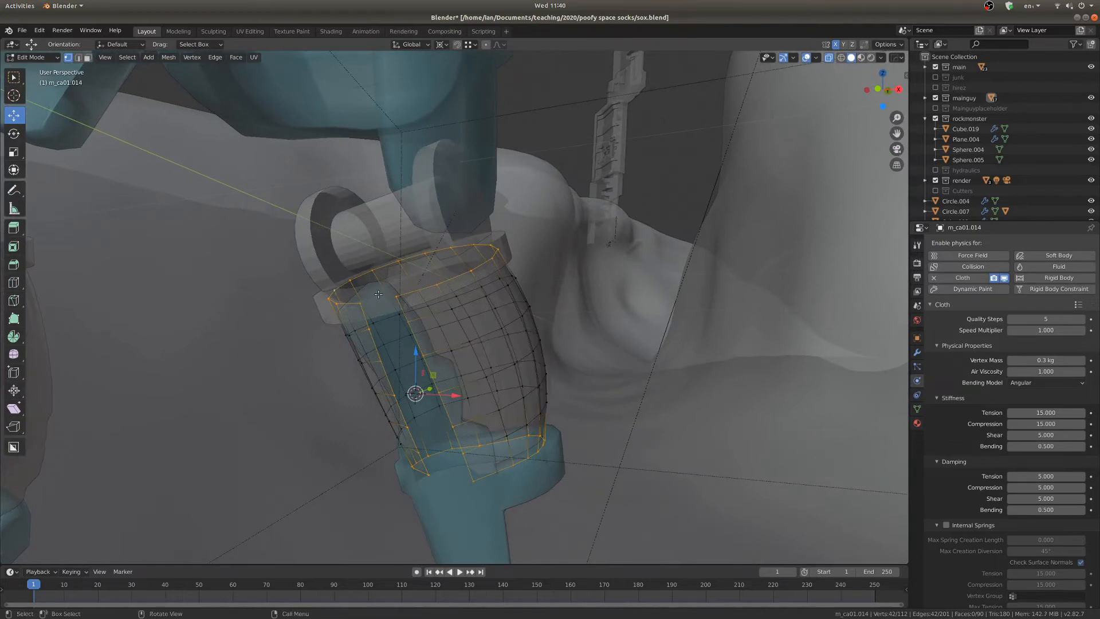
Rename the sleeve's new vertex group as pin
click(918, 409)
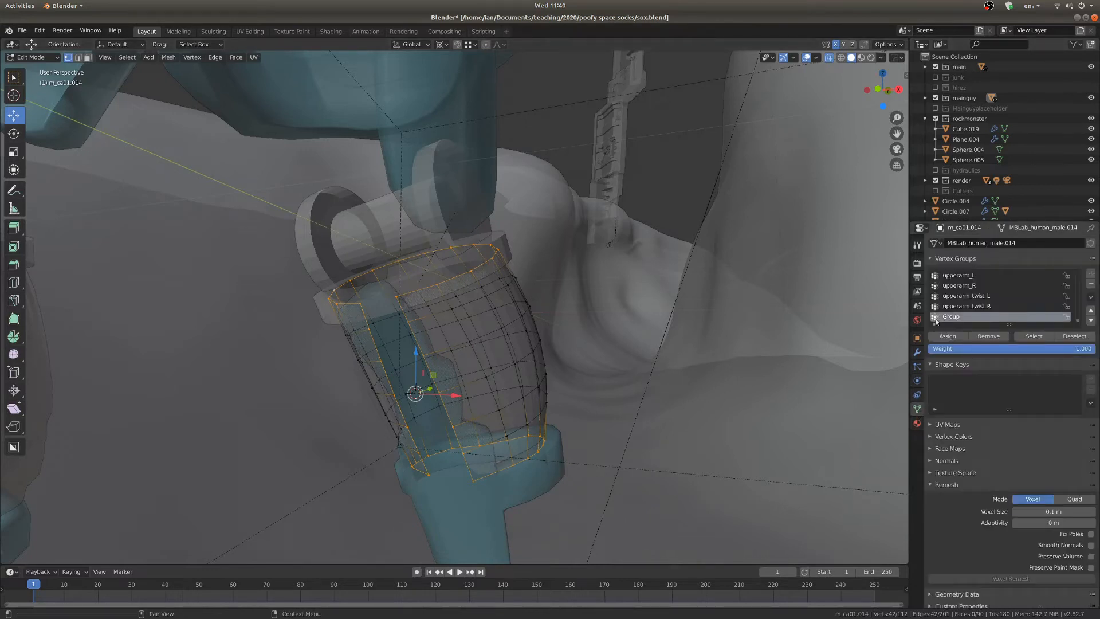
double_click(952, 316)
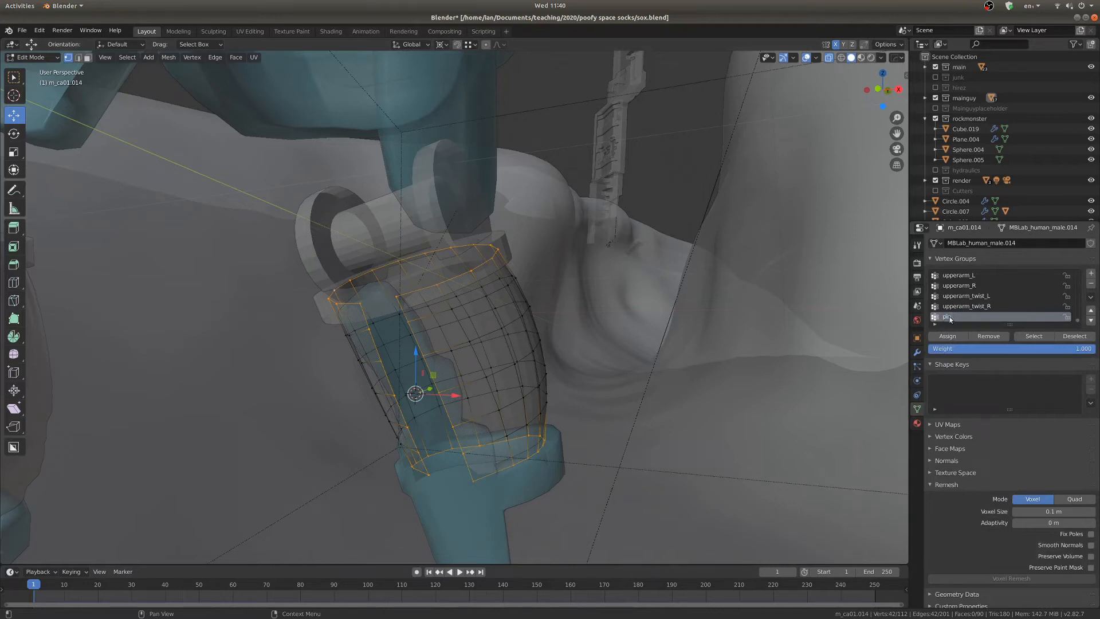
key(Return)
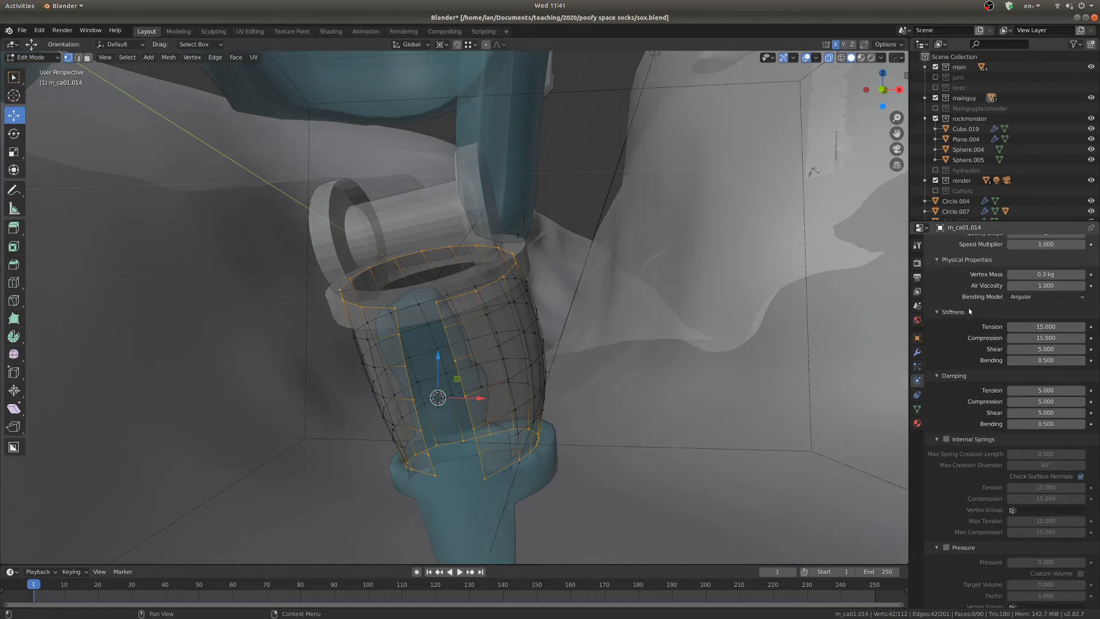
Set the cloth's shape Pin Group to the pin vertex group
scroll(970, 312, down, 5)
click(935, 483)
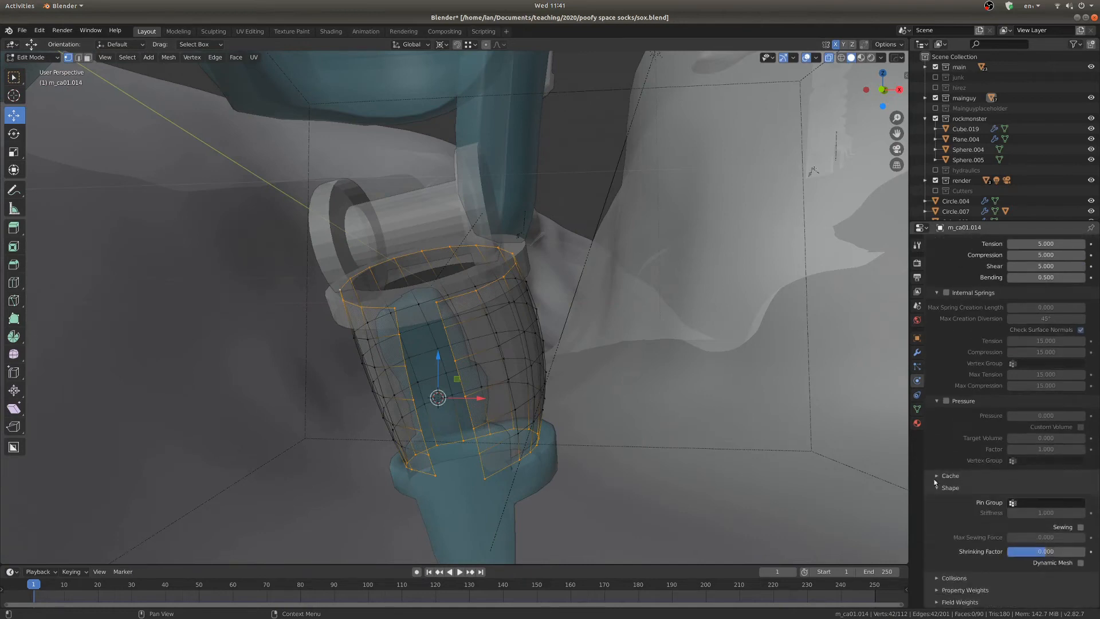
click(1031, 503)
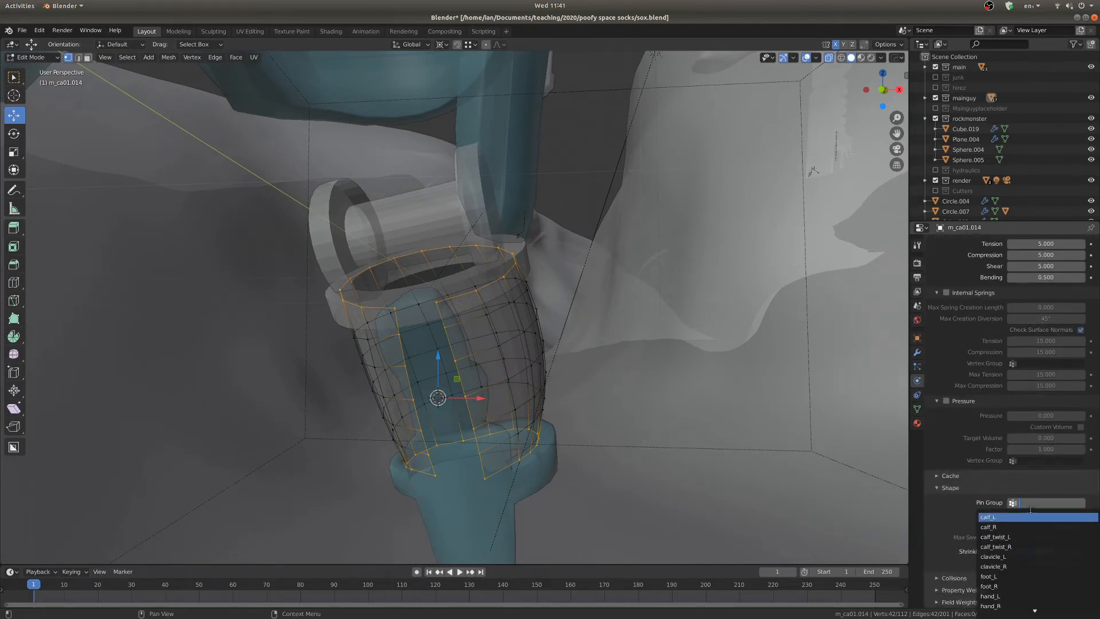
text(calf_L)
key(BackSpace)
key(BackSpace)
key(BackSpace)
key(BackSpace)
key(BackSpace)
key(BackSpace)
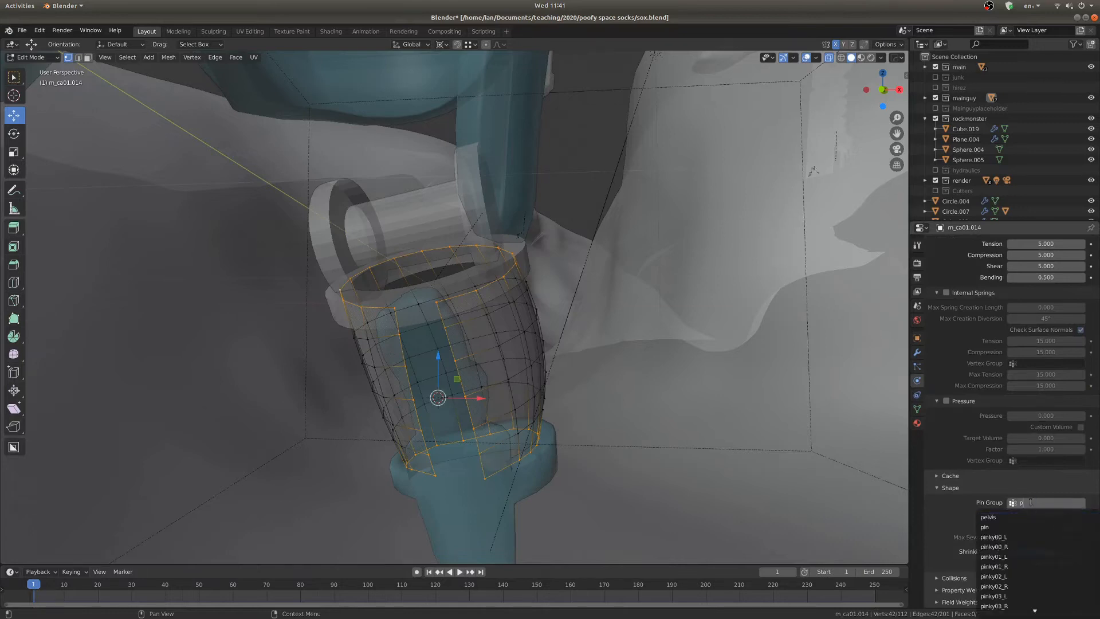
text(pin)
click(998, 517)
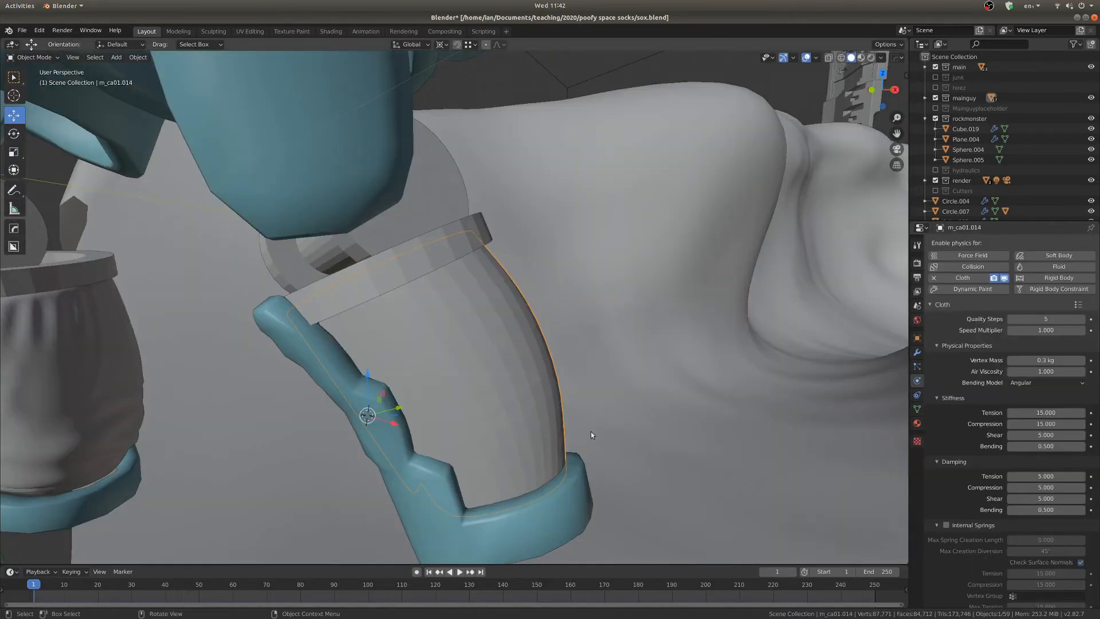
Raise the sleeve's Subdivision viewport level to 2 and play the cloth simulation to compare it with the finished sock
click(916, 352)
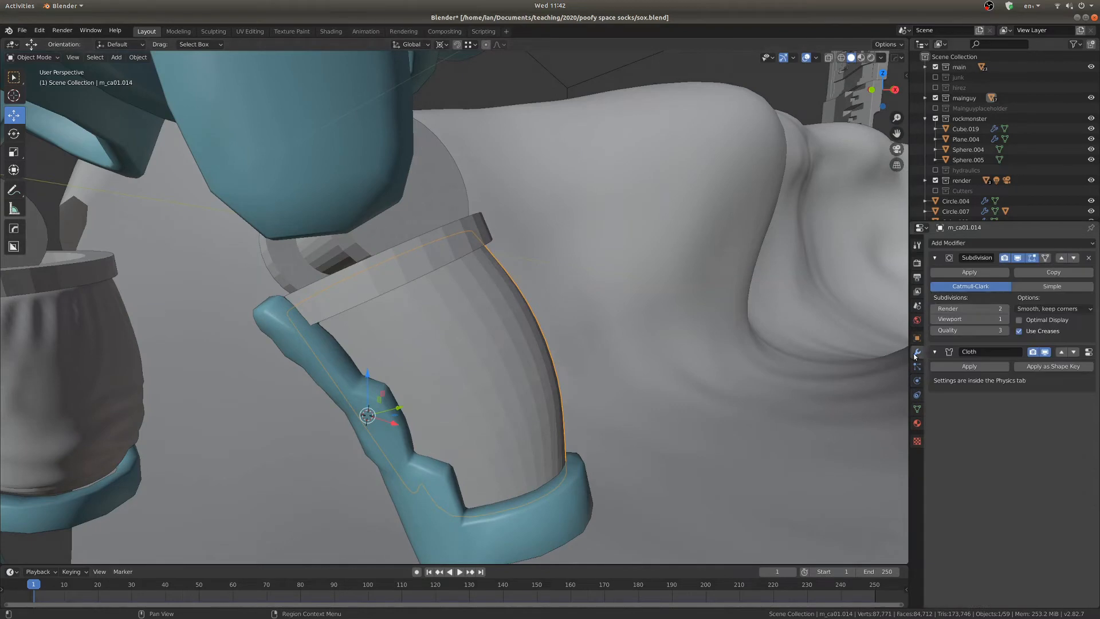
click(1006, 319)
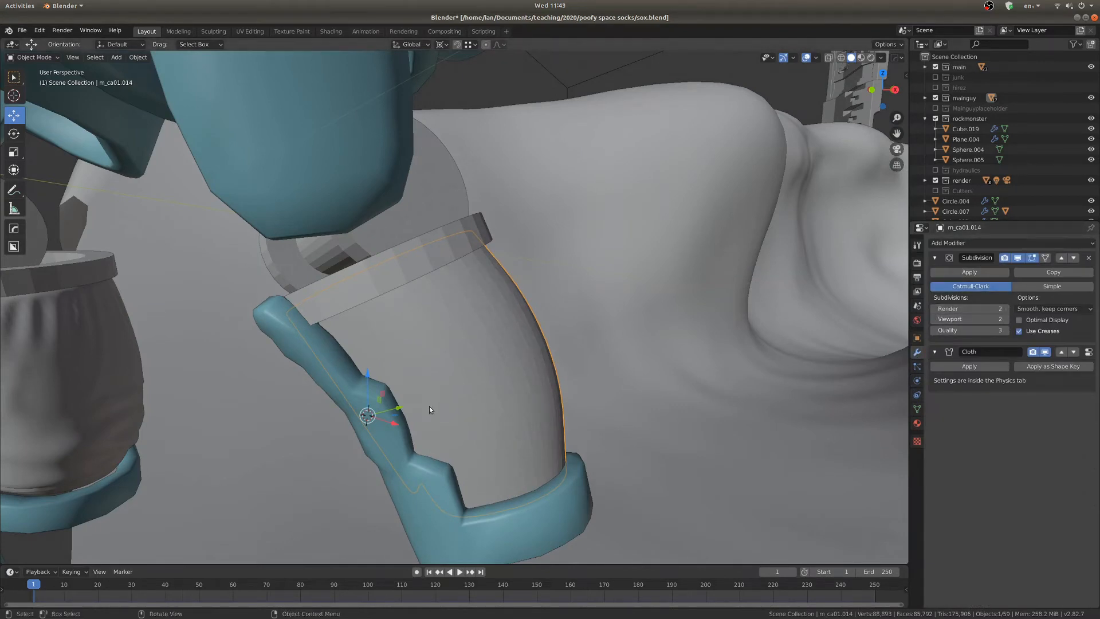
key(space)
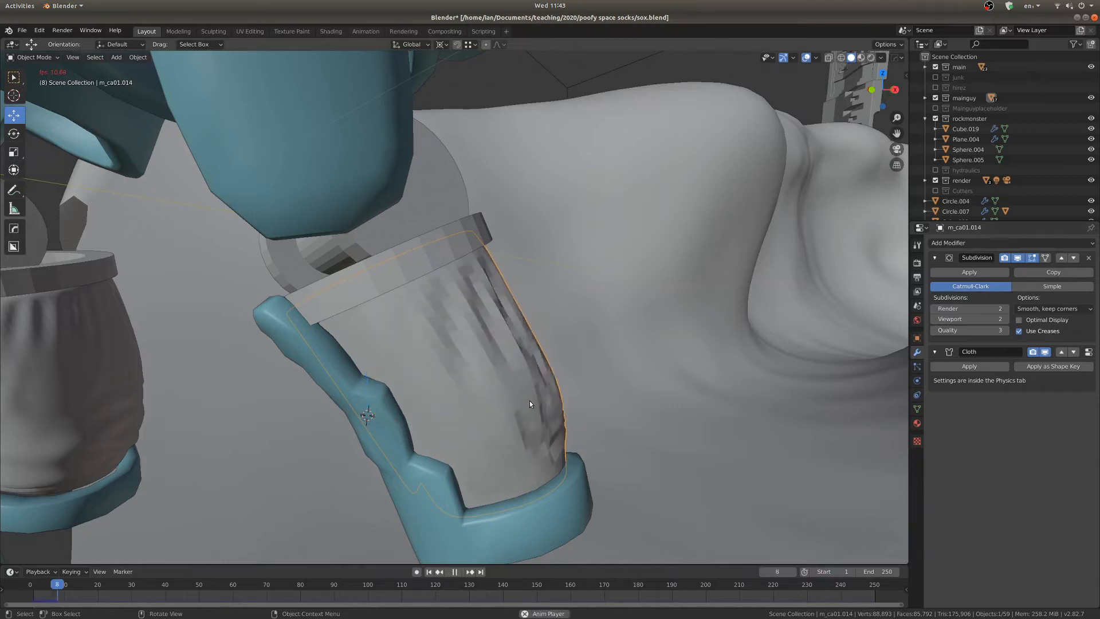
middle_drag(514, 406, 45, 400)
key(space)
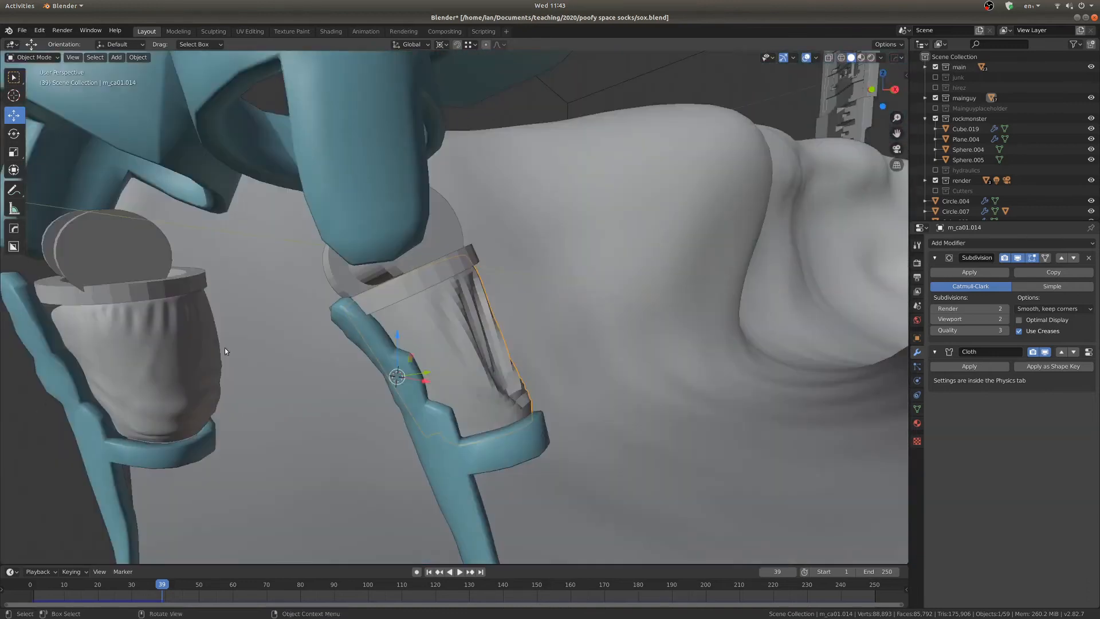
middle_drag(225, 348, 462, 380)
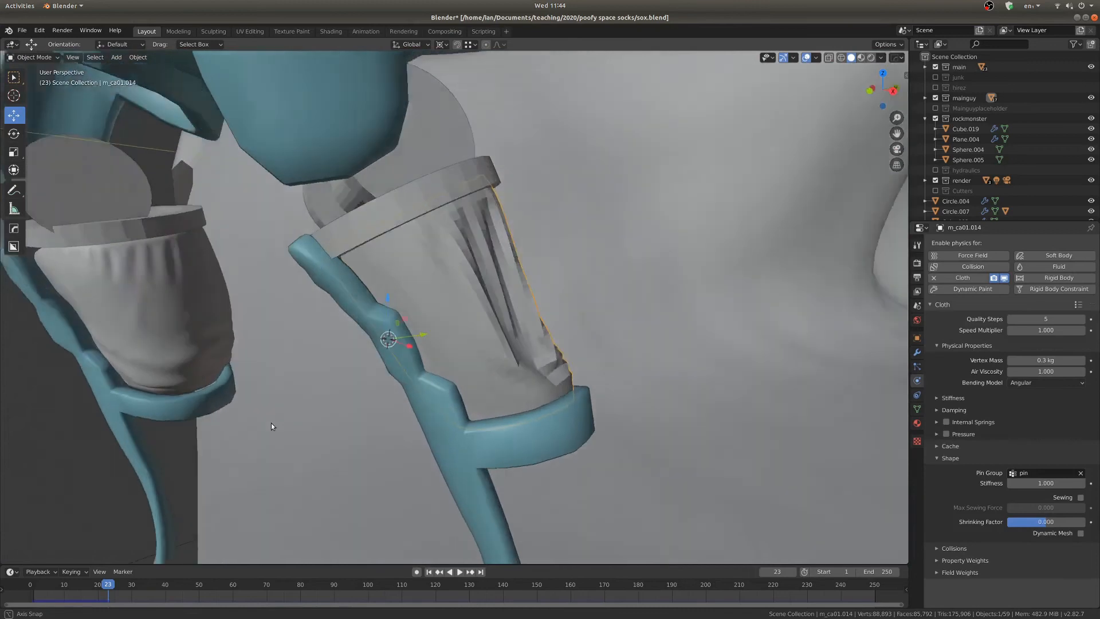
Enable Pressure in the sleeve's cloth physics settings
middle_drag(272, 426, 294, 353)
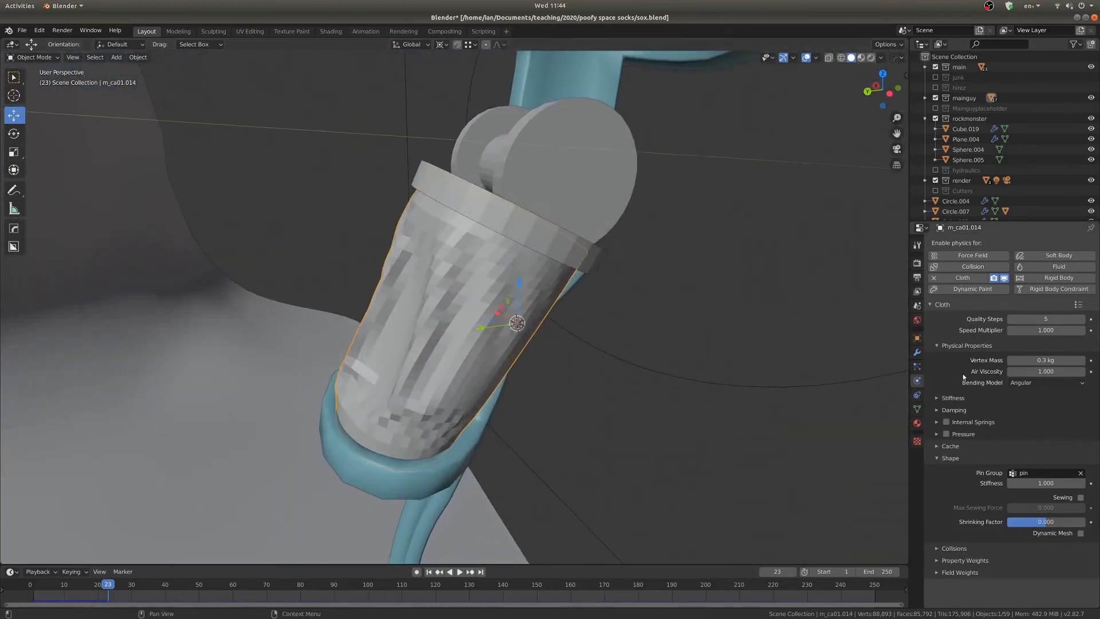
click(937, 434)
click(946, 434)
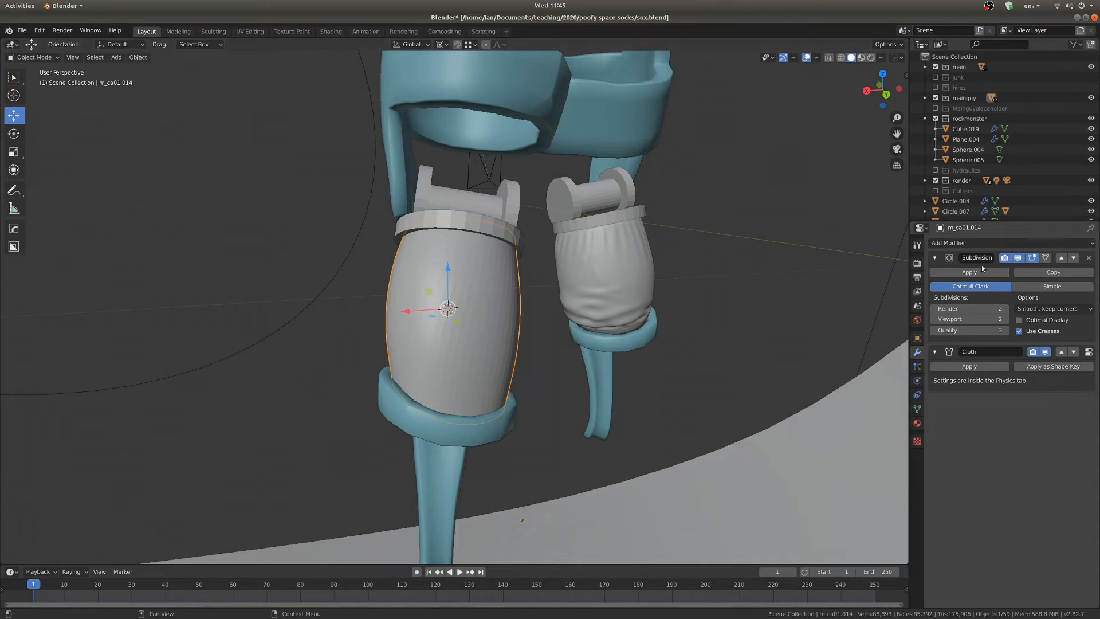
Raise the sleeve's Subdivision viewport and render levels to 3 and run the cloth simulation again
click(1004, 319)
click(1004, 309)
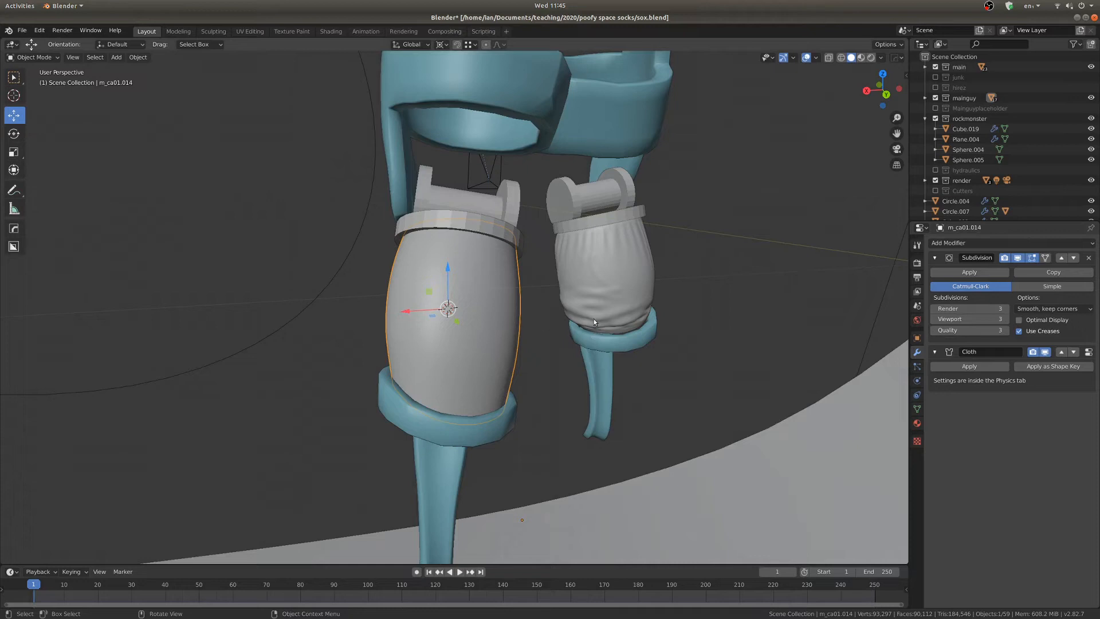
key(space)
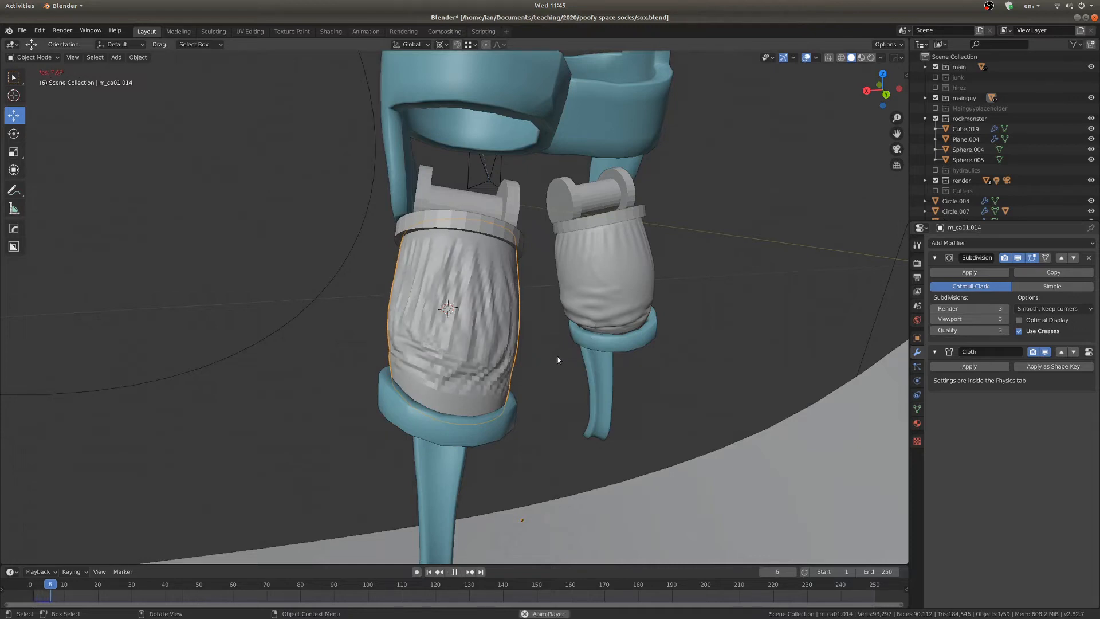
middle_drag(549, 361, 406, 348)
key(space)
scroll(556, 380, down, 4)
scroll(566, 350, up, 1)
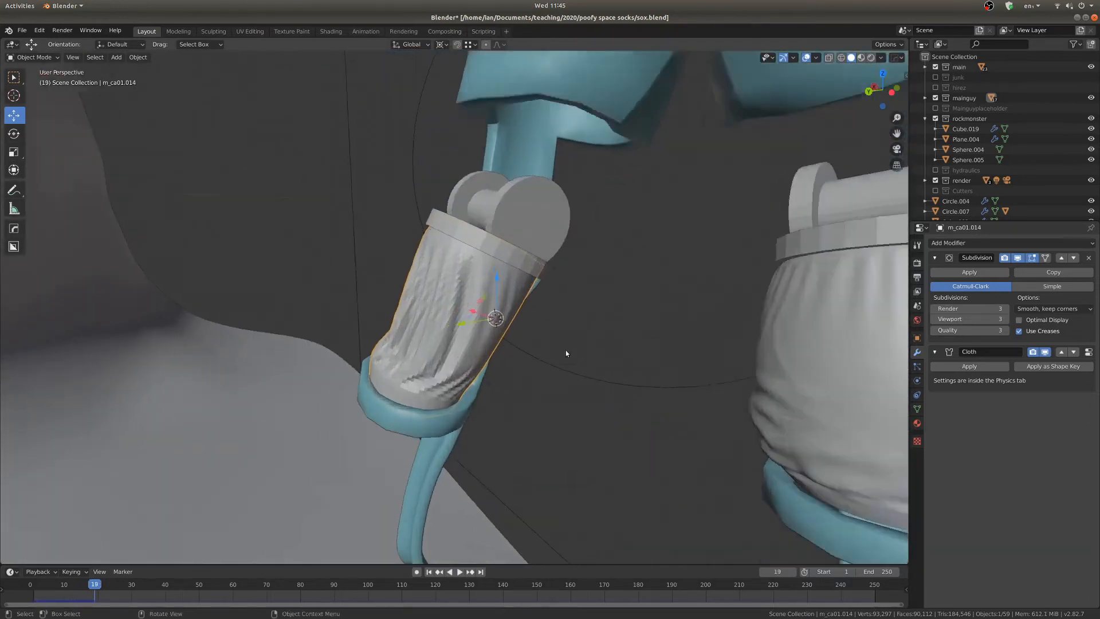
Set the sleeve's cloth pressure to 30
middle_drag(566, 352, 442, 345)
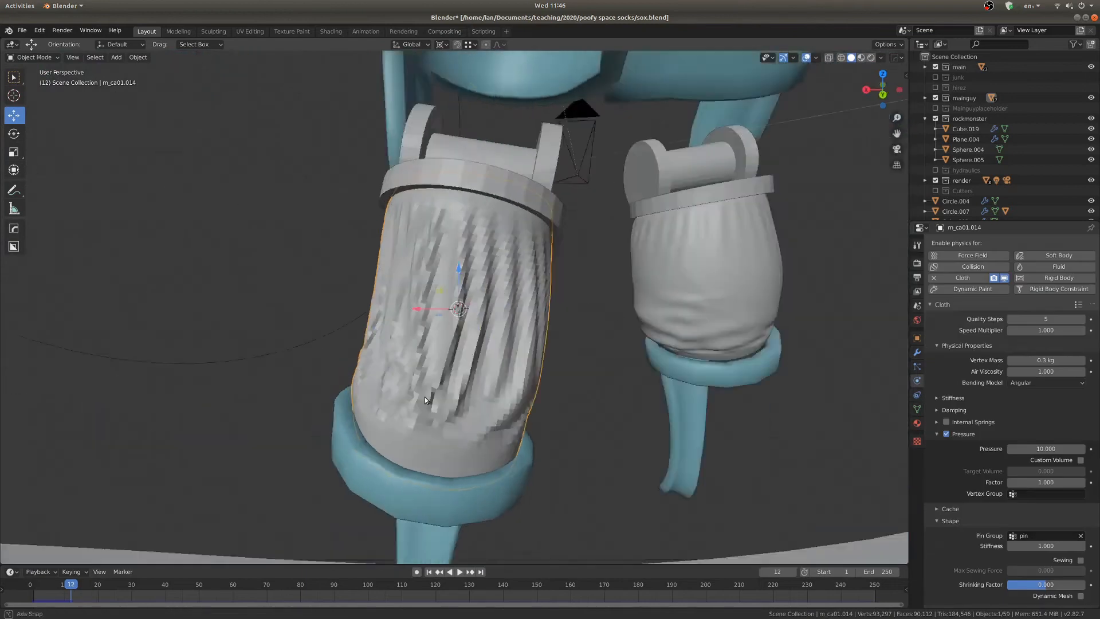
middle_drag(424, 400, 342, 334)
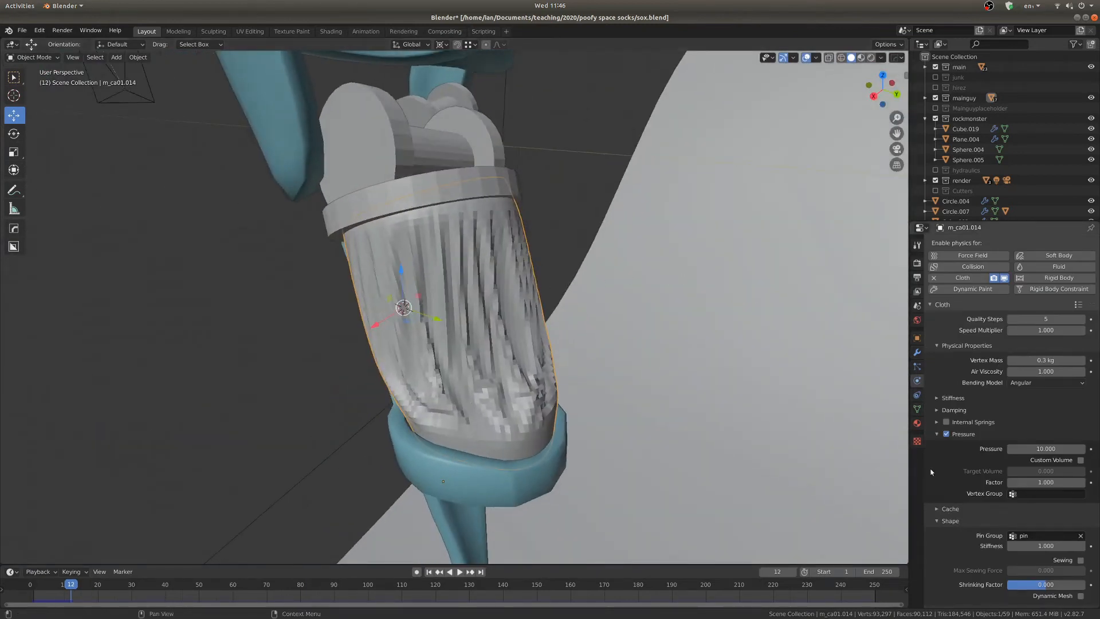
middle_drag(275, 395, 370, 387)
scroll(370, 387, down, 2)
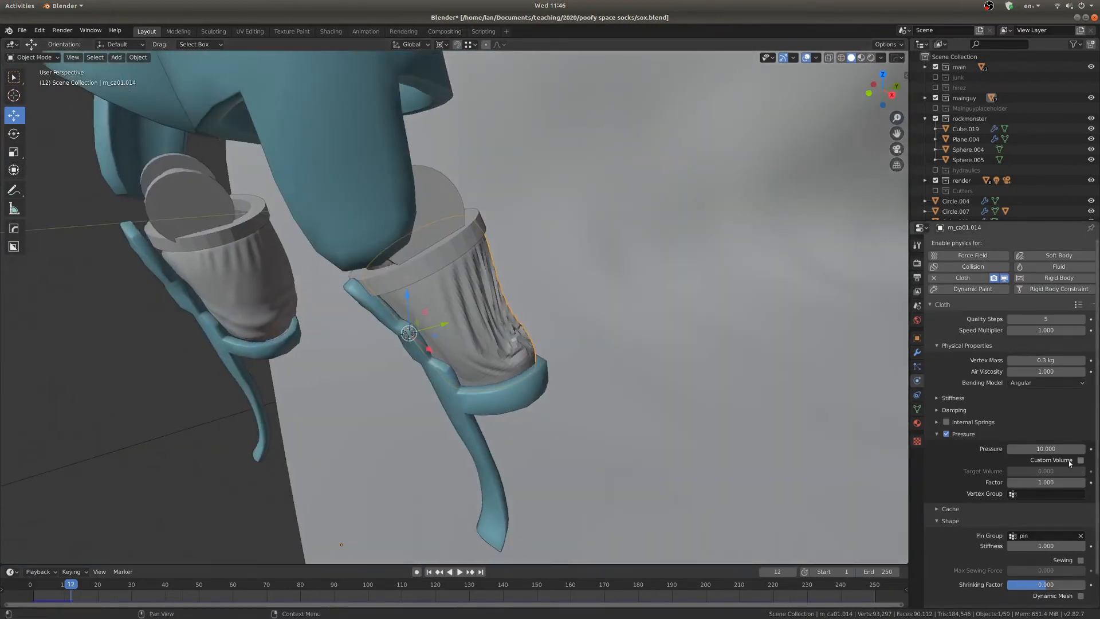
click(1055, 450)
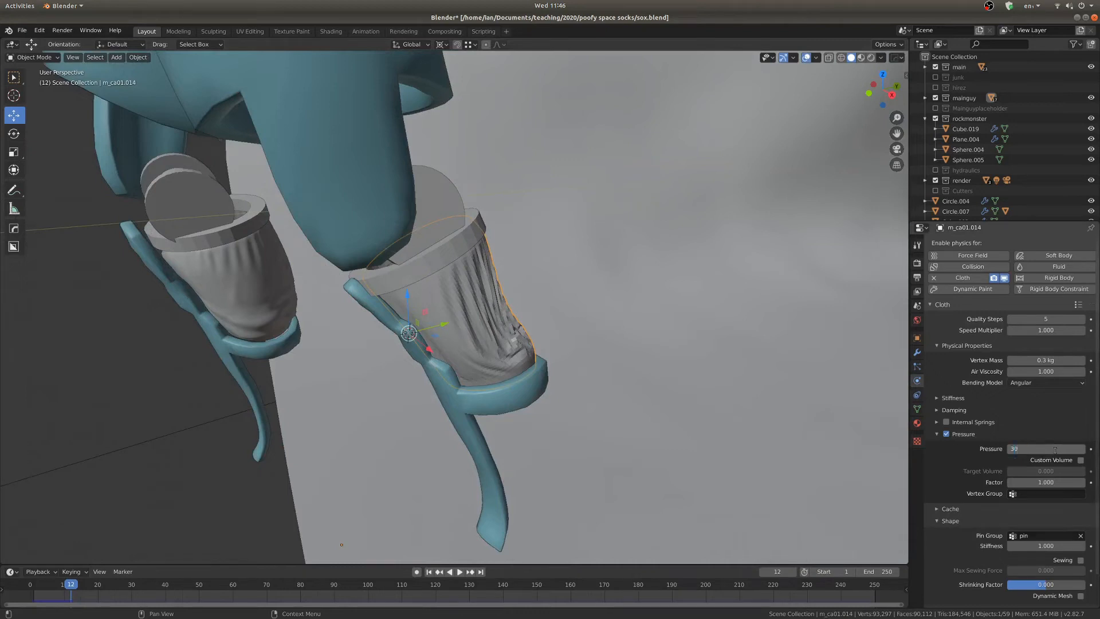
text(30)
key(Return)
Replay the cloth simulation from the first frame and stop it at frame 16
key(shift+Left)
key(space)
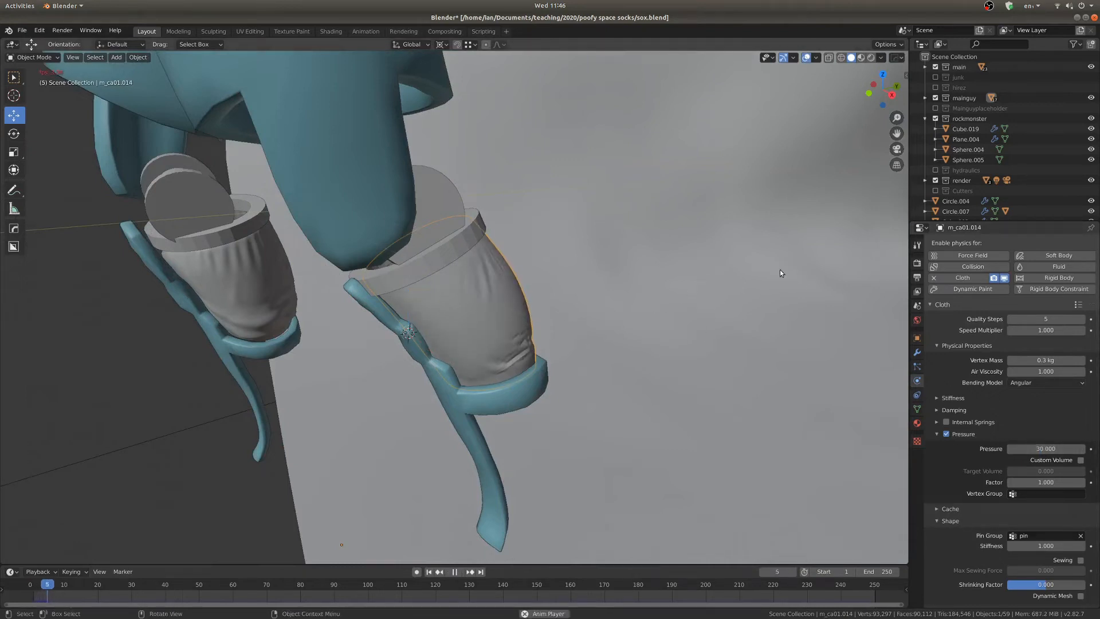
middle_drag(779, 270, 609, 298)
key(space)
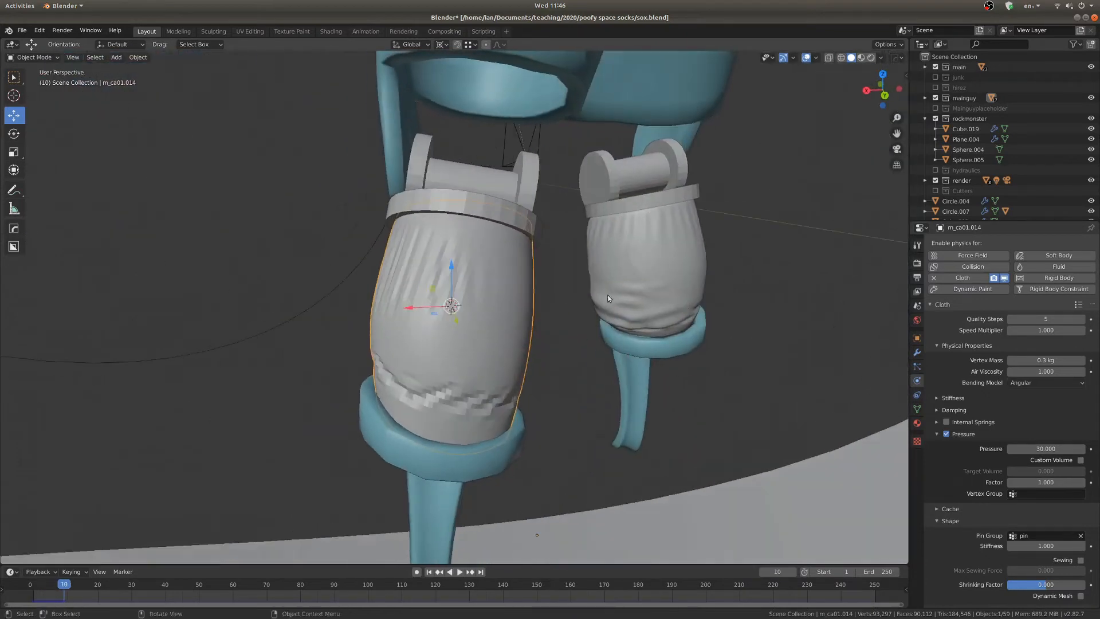
mouse_move(466, 325)
middle_down()
mouse_move(411, 314)
mouse_move(532, 343)
mouse_move(352, 340)
mouse_move(403, 344)
mouse_move(321, 327)
mouse_move(250, 339)
mouse_move(352, 320)
mouse_move(352, 290)
mouse_move(379, 278)
mouse_move(255, 296)
mouse_move(412, 286)
mouse_move(541, 302)
mouse_move(453, 307)
middle_up()
key(space)
key(space)
key(Right)
Check the sleeve through the scene camera and apply its Subdivision and Cloth modifiers
key(KP_0)
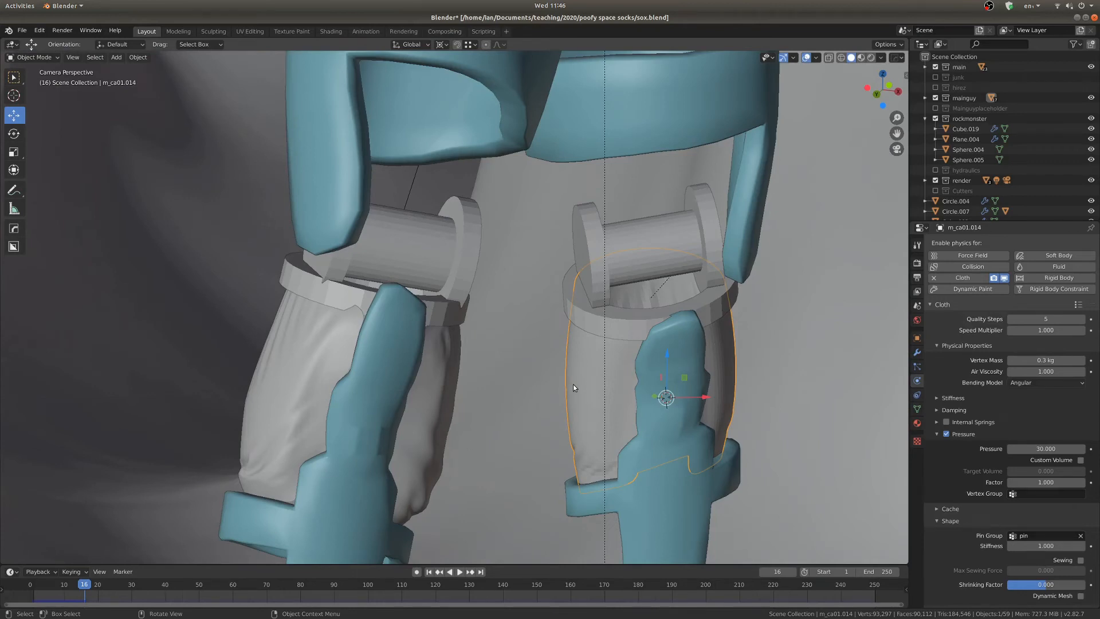
key(KP_0)
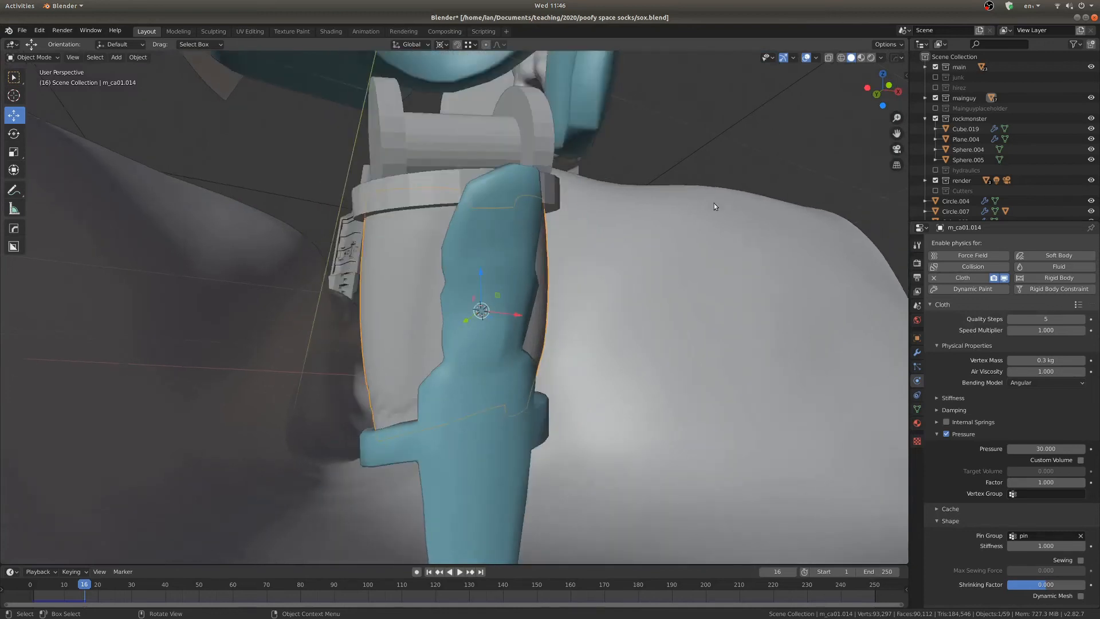
middle_drag(714, 203, 597, 295)
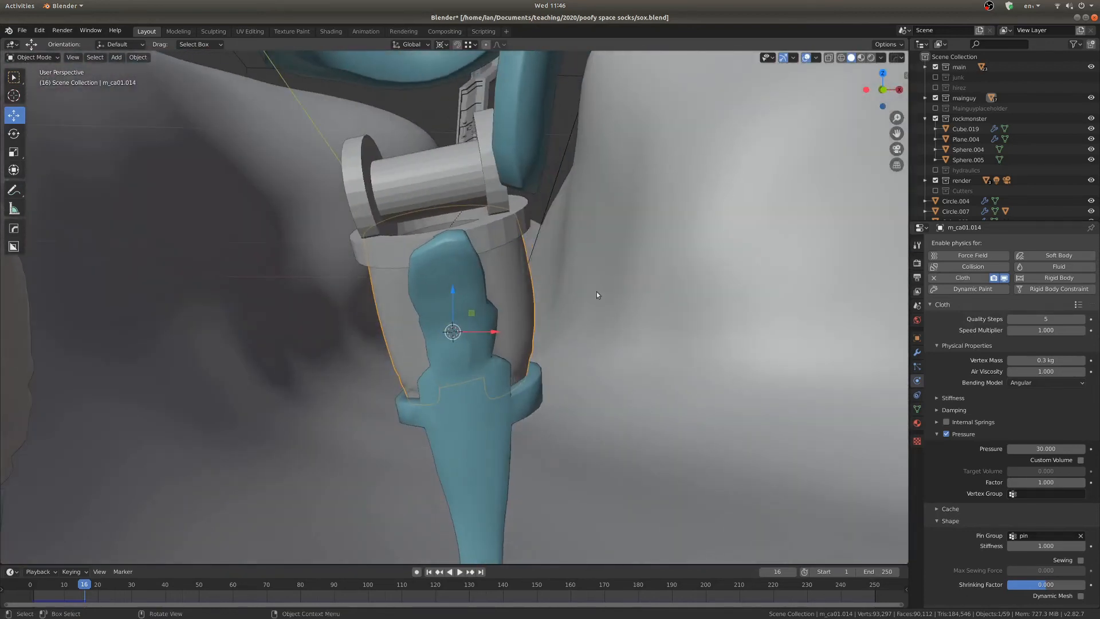
click(917, 352)
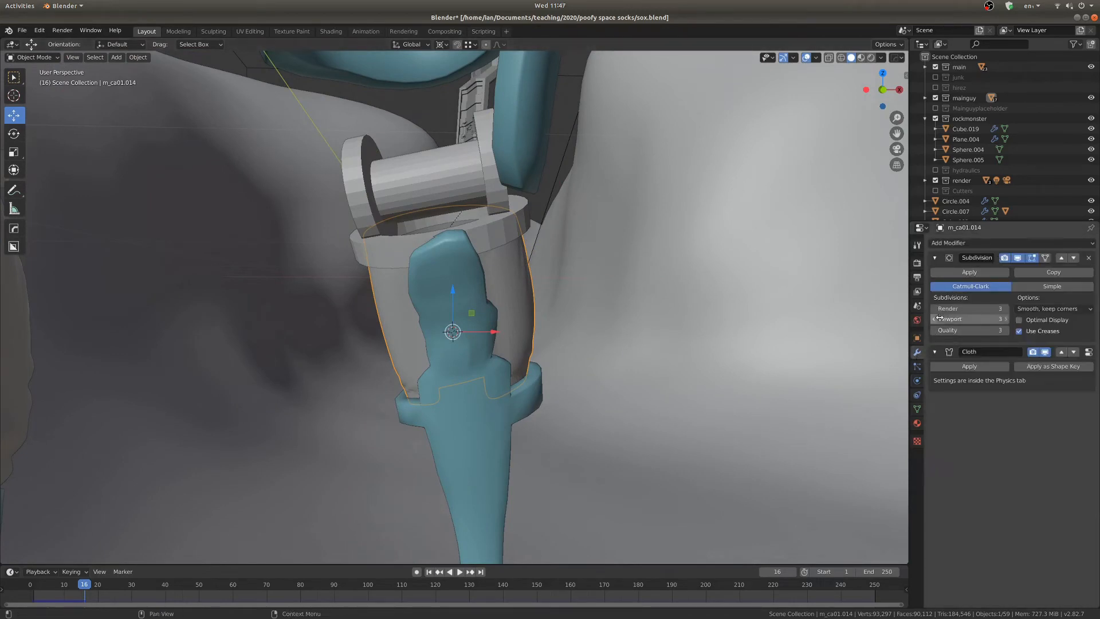
click(969, 273)
click(968, 274)
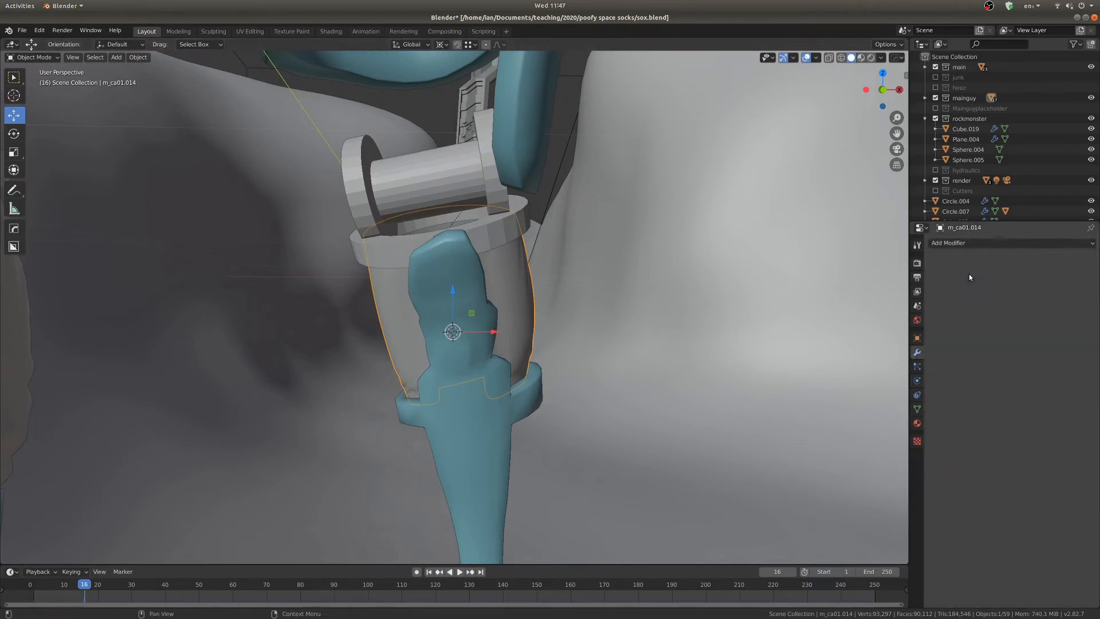
Examine the sleeve's wrinkles from several sides and through the scene camera
middle_drag(878, 325, 496, 342)
scroll(448, 353, up, 4)
key(ctrl+Tab)
click(550, 361)
middle_drag(596, 267, 582, 336)
key(Tab)
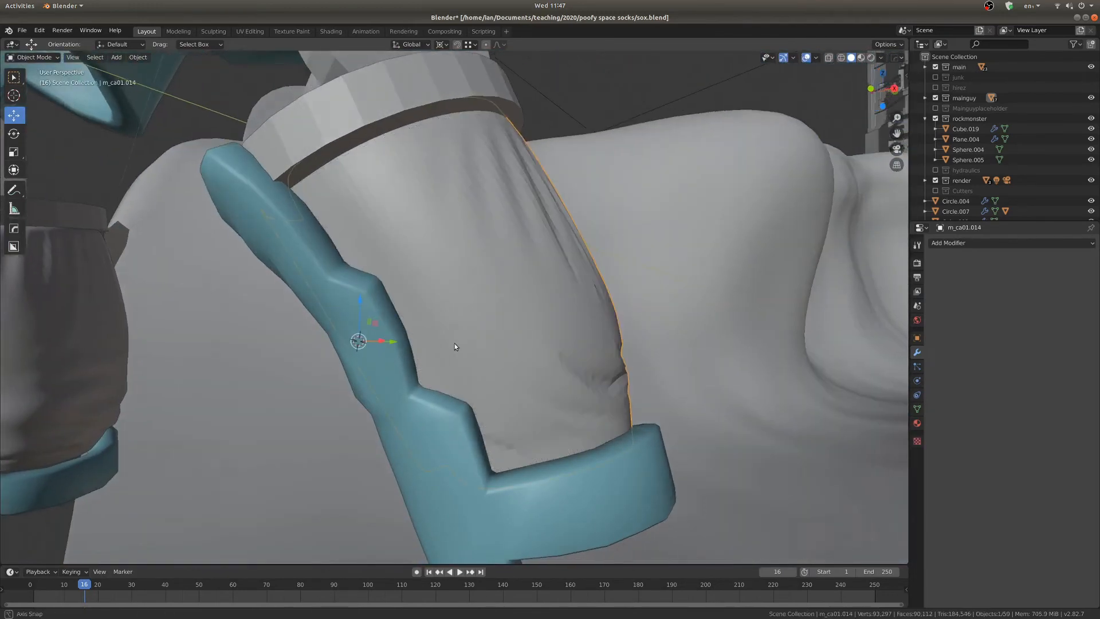
middle_drag(455, 343, 421, 323)
right_click(487, 327)
key(Escape)
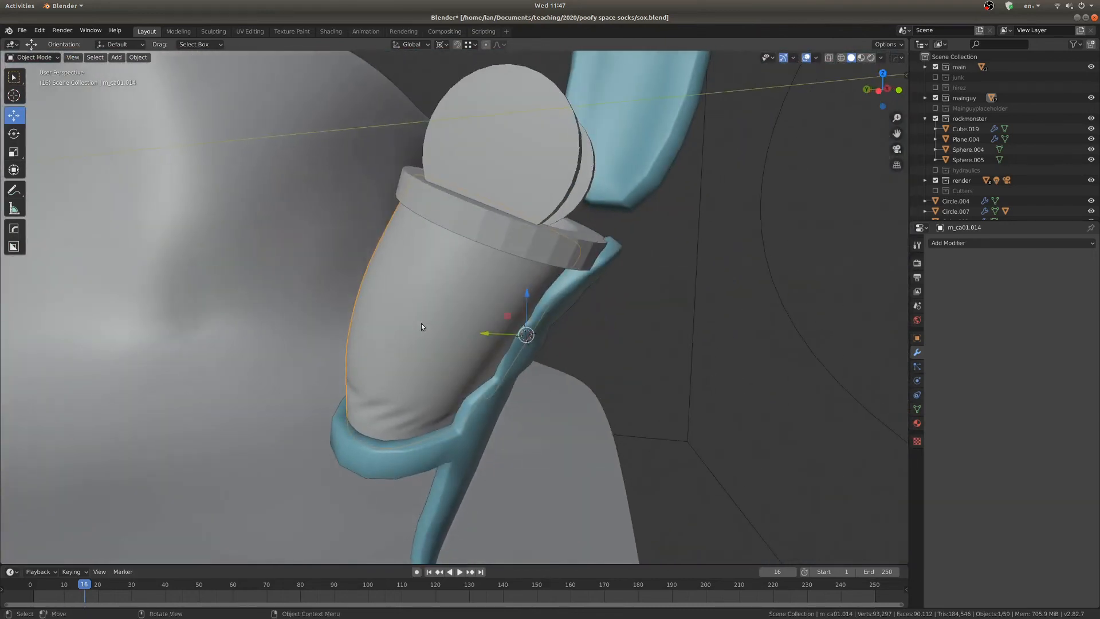
right_click(422, 325)
middle_drag(559, 305, 511, 348)
key(KP_0)
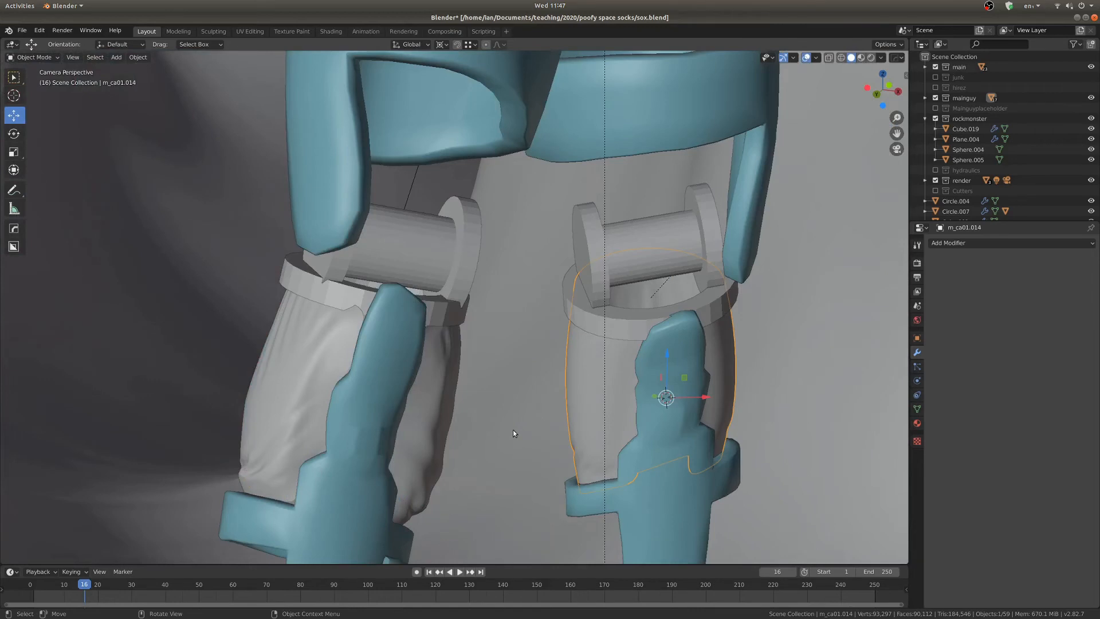
key(KP_Decimal)
middle_drag(339, 374, 393, 374)
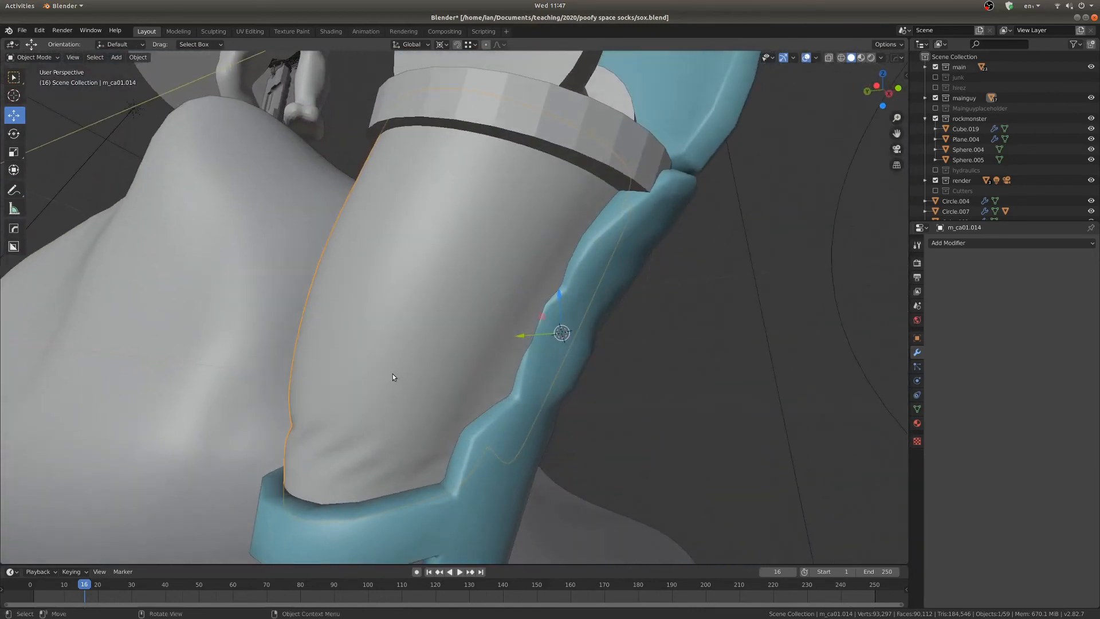
Switch the sleeve to Sculpt Mode and ready the SculptDraw brush with a 102 px radius over the lower wrinkles
key(ctrl+Tab)
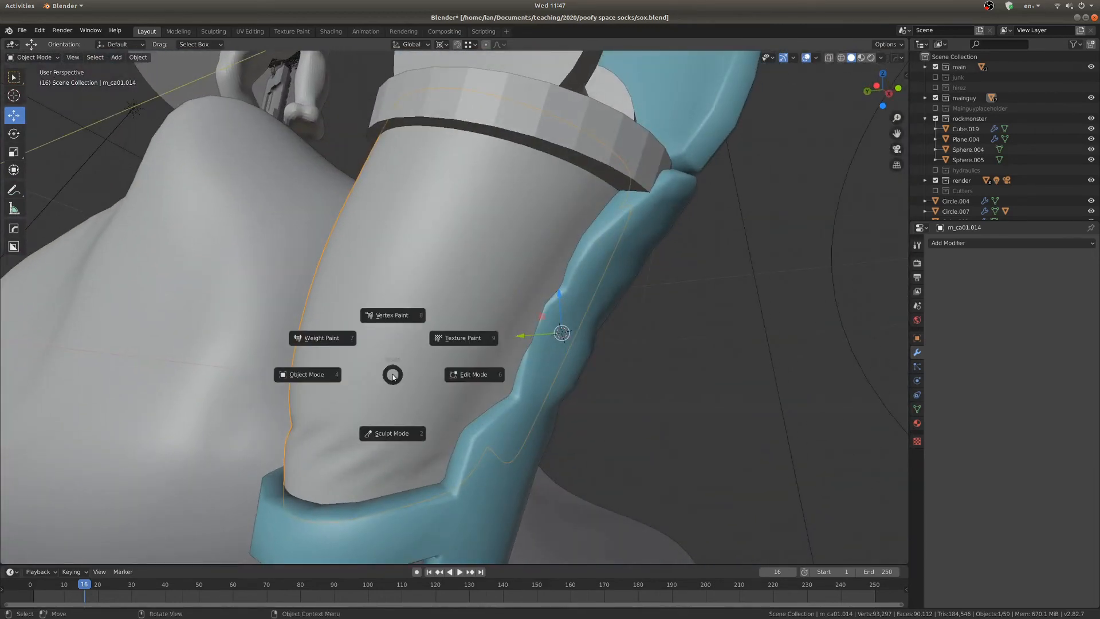
click(401, 441)
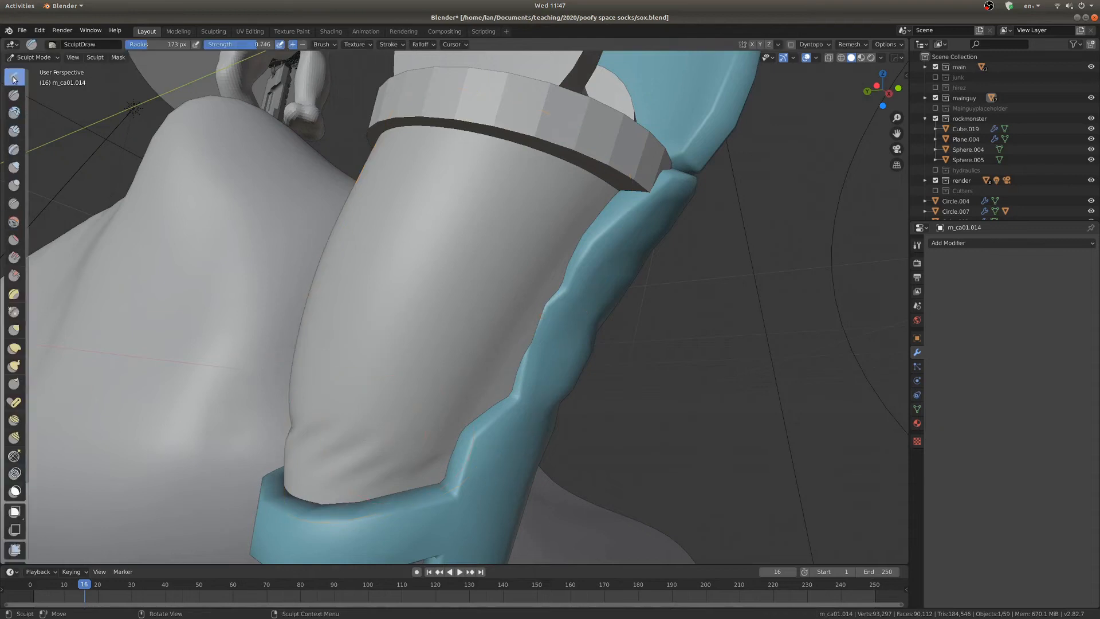
middle_drag(298, 312, 344, 313)
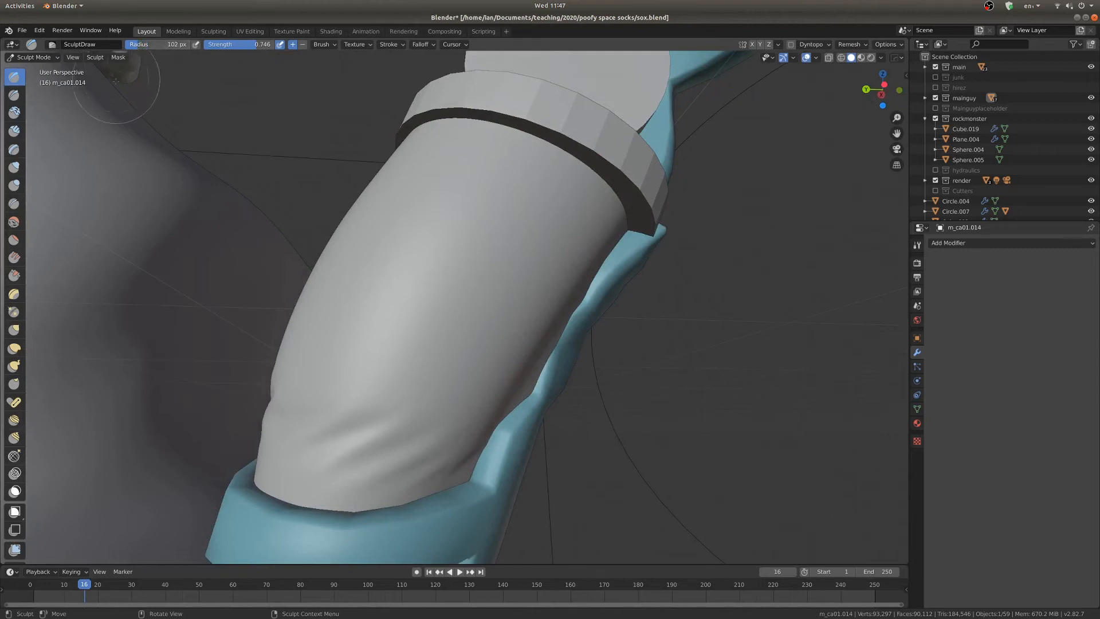
middle_drag(138, 116, 439, 377)
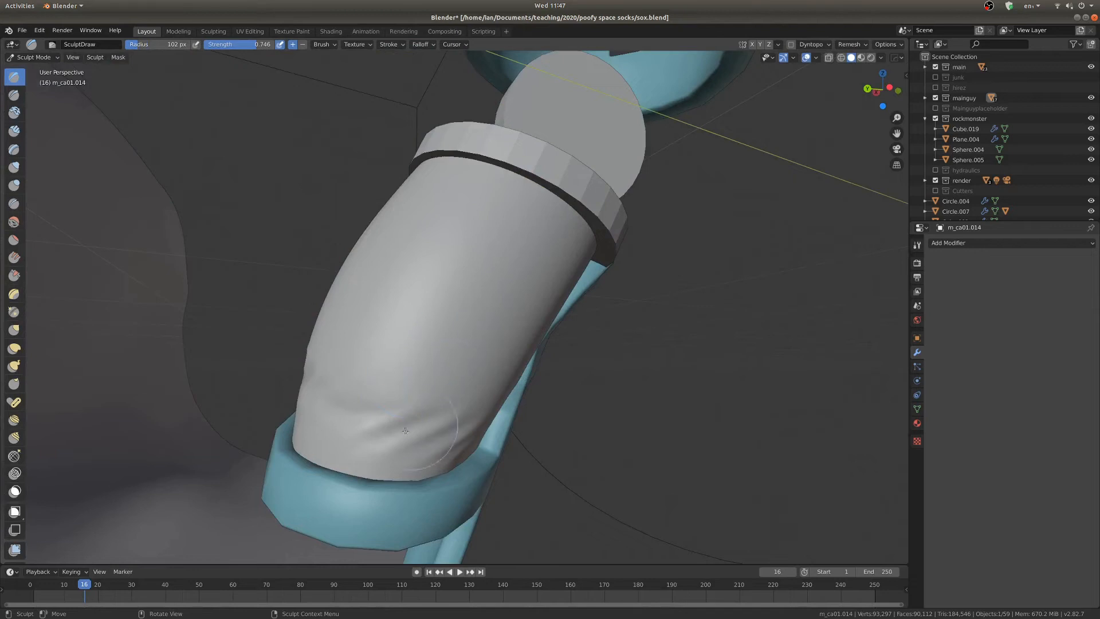
scroll(444, 395, up, 2)
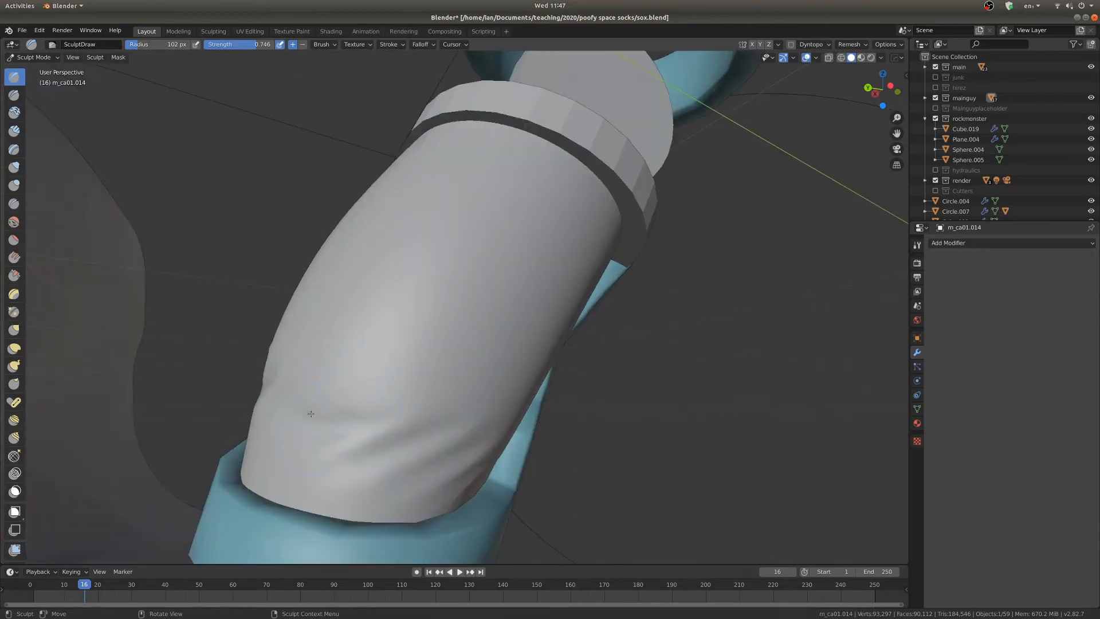
Sculpt raised horizontal fabric folds around the sleeve's lower part, just above the shin brace
mouse_move(328, 408)
mouse_down()
mouse_move(458, 401)
mouse_move(492, 369)
mouse_move(413, 384)
mouse_up()
middle_drag(413, 384, 381, 377)
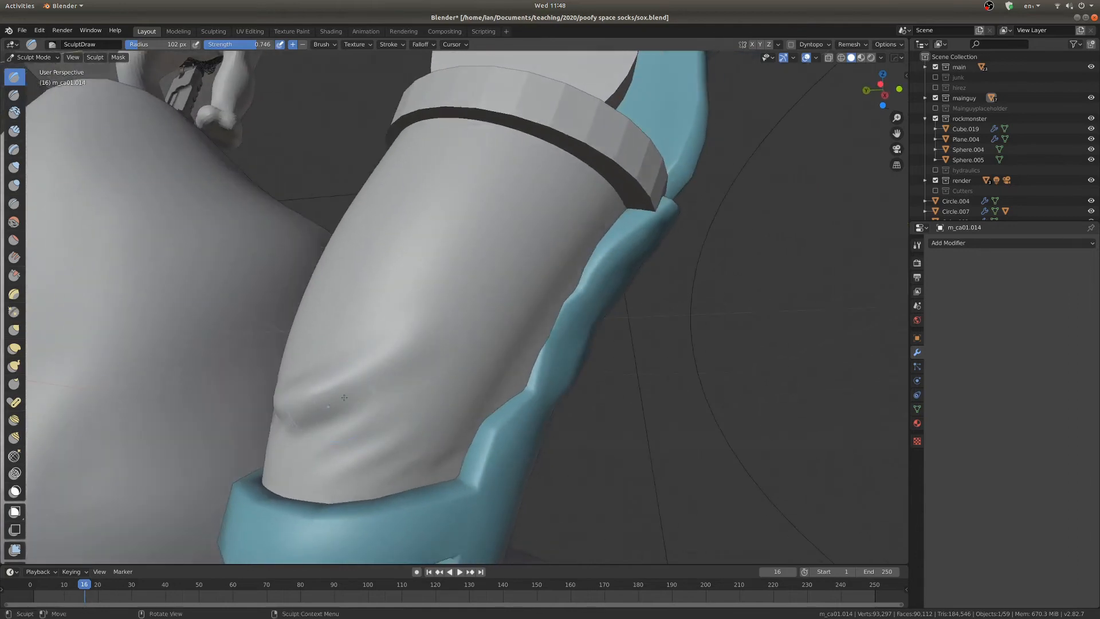
mouse_move(344, 397)
mouse_down()
mouse_move(491, 356)
mouse_move(372, 409)
mouse_move(516, 324)
mouse_up()
mouse_move(515, 324)
middle_down()
mouse_move(377, 353)
mouse_move(383, 369)
middle_up()
drag(309, 386, 475, 392)
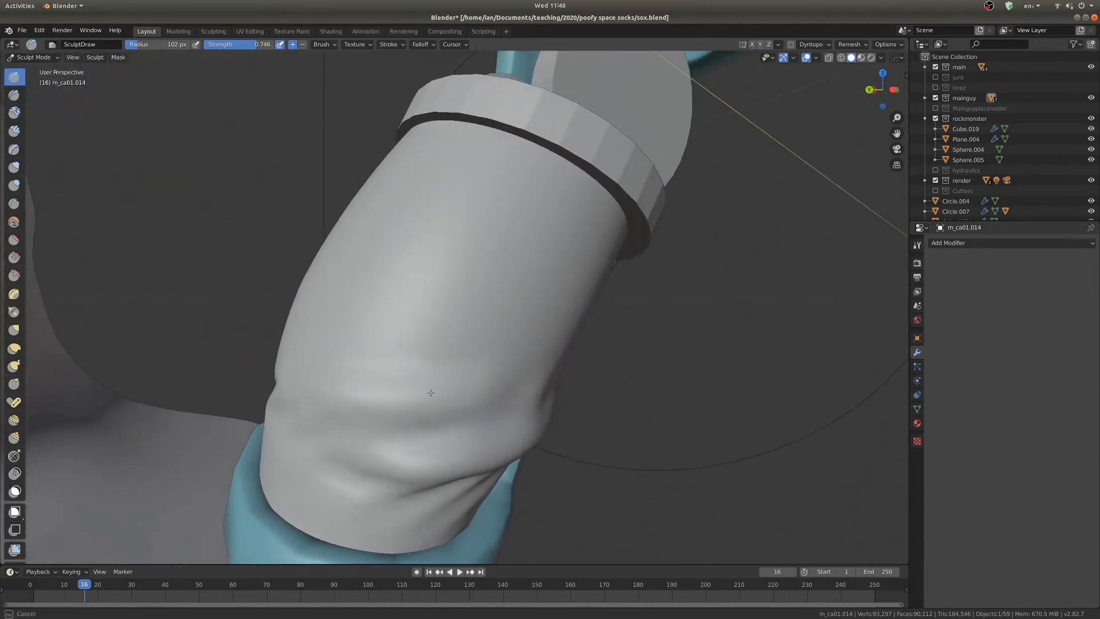
middle_drag(432, 386, 449, 371)
Sculpt more raised diagonal folds on the front of the sleeve, from below the upper ring down to the shin brace, with the 102 px brush
scroll(448, 371, up, 2)
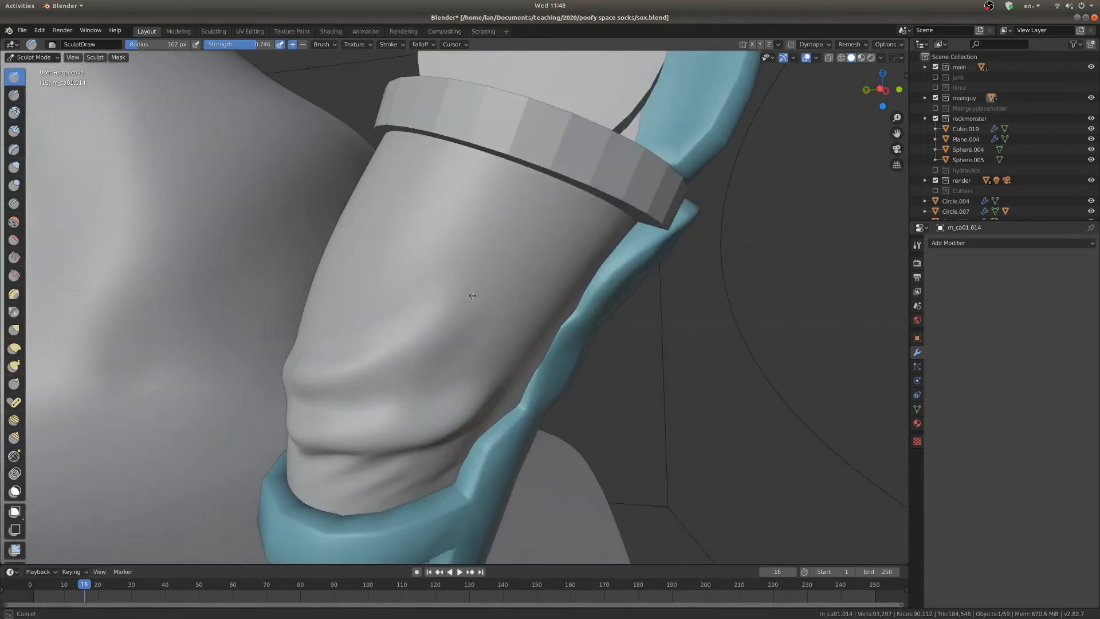
drag(484, 172, 444, 168)
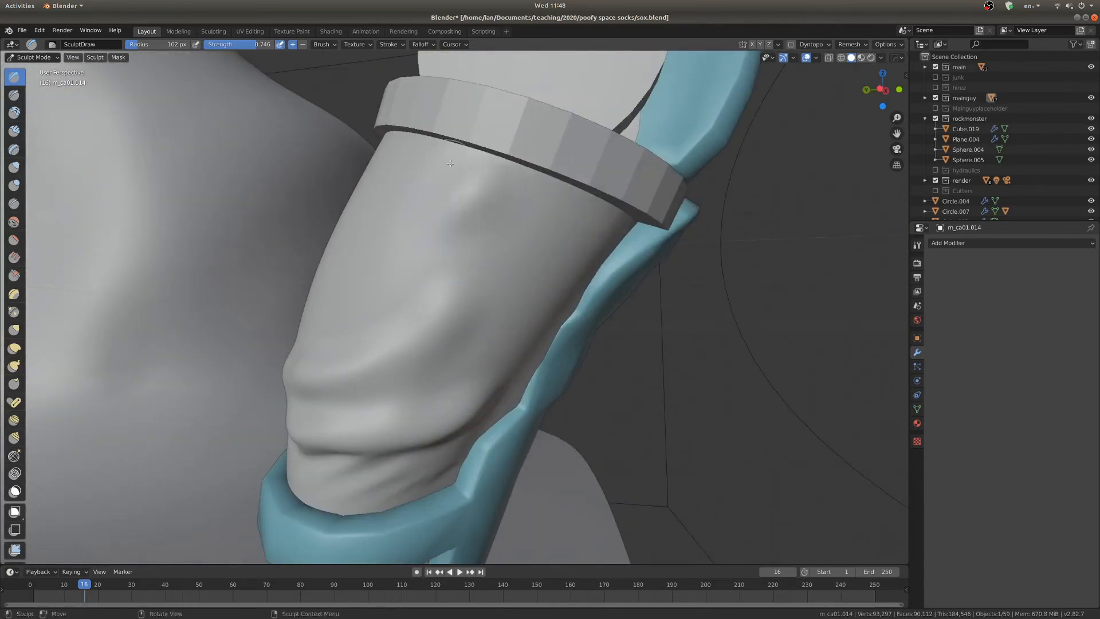
mouse_move(565, 218)
middle_down()
mouse_move(436, 287)
mouse_move(410, 358)
middle_up()
mouse_move(424, 379)
mouse_down()
mouse_move(368, 364)
mouse_move(333, 338)
mouse_move(424, 373)
mouse_move(390, 356)
mouse_move(516, 321)
mouse_up()
middle_drag(516, 320, 444, 312)
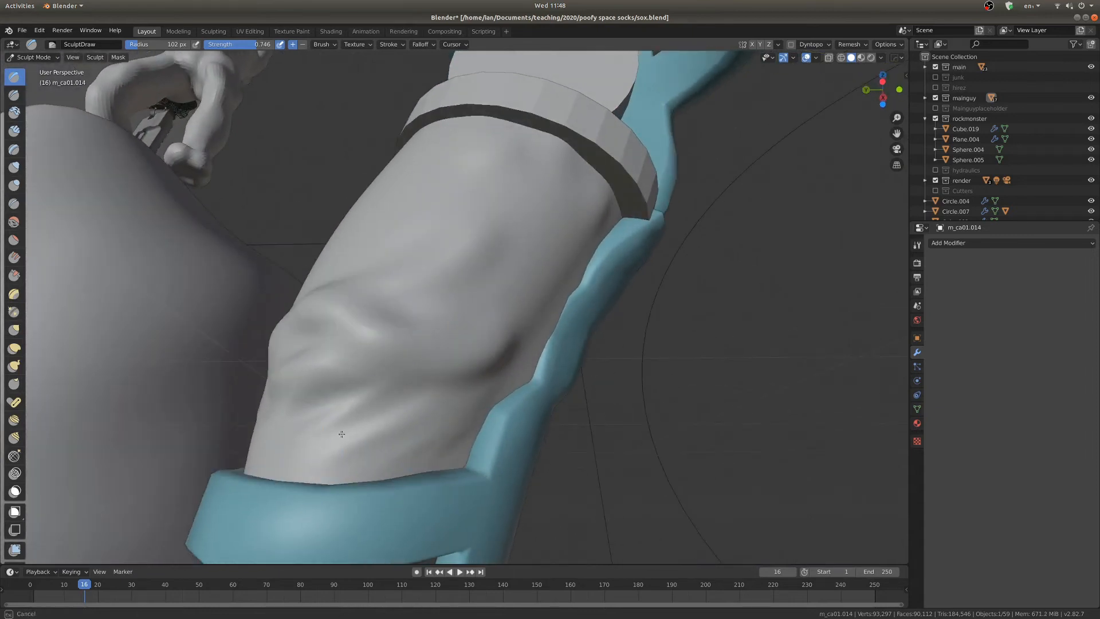
mouse_move(354, 406)
mouse_down()
mouse_move(424, 441)
mouse_move(490, 364)
mouse_up()
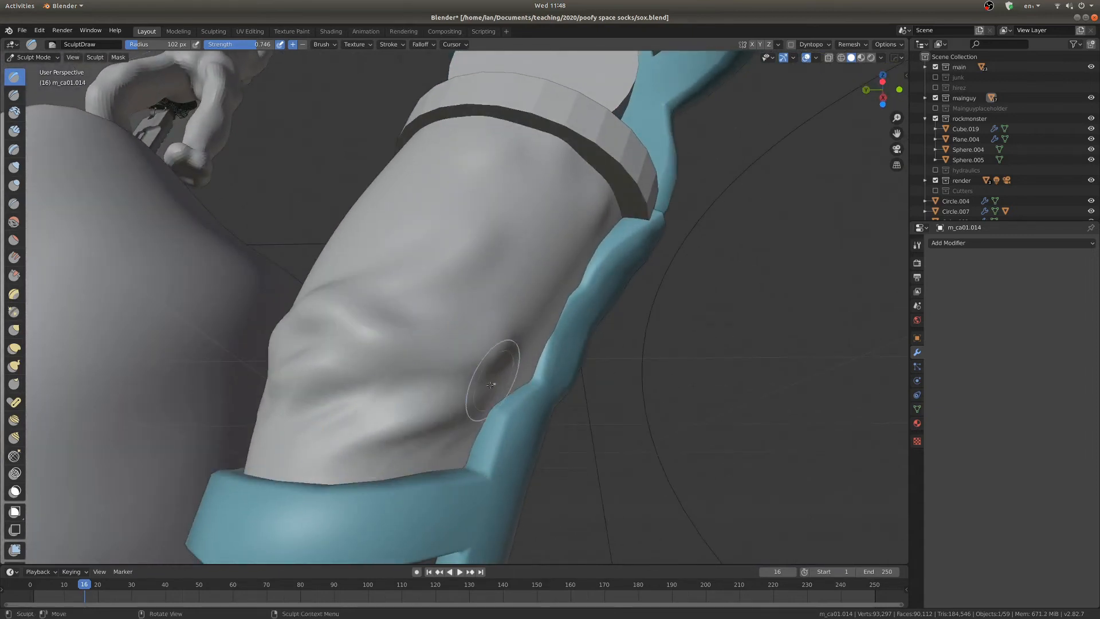
middle_drag(485, 365, 452, 338)
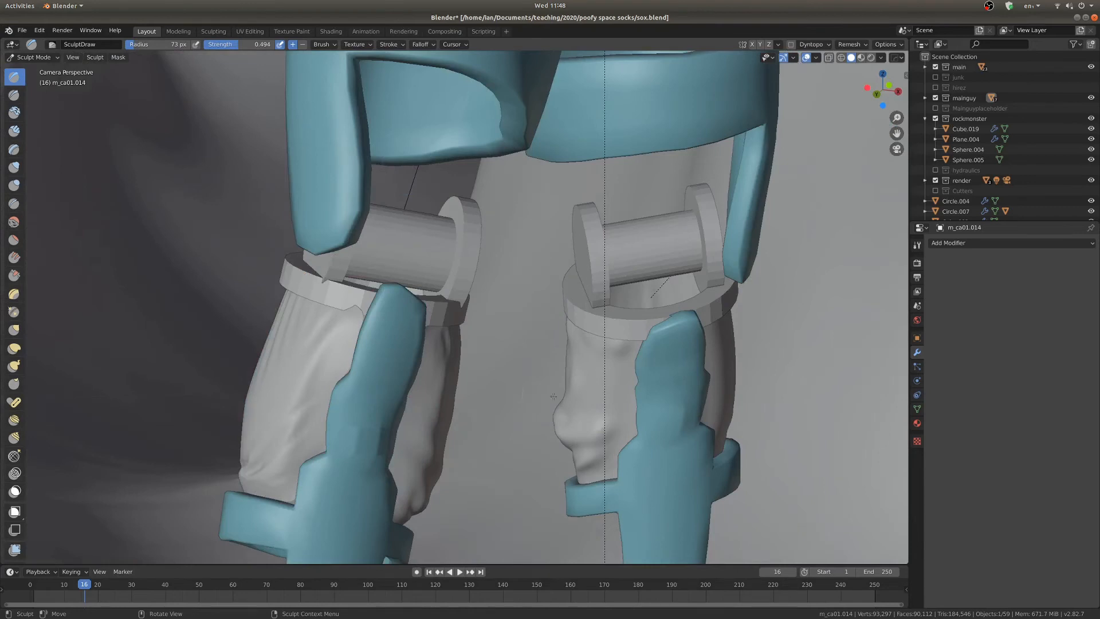
Sculpt a fold running diagonally up the sleeve beside the brace, using SculptDraw at 73 px radius and 0.494 strength
middle_drag(567, 427, 534, 418)
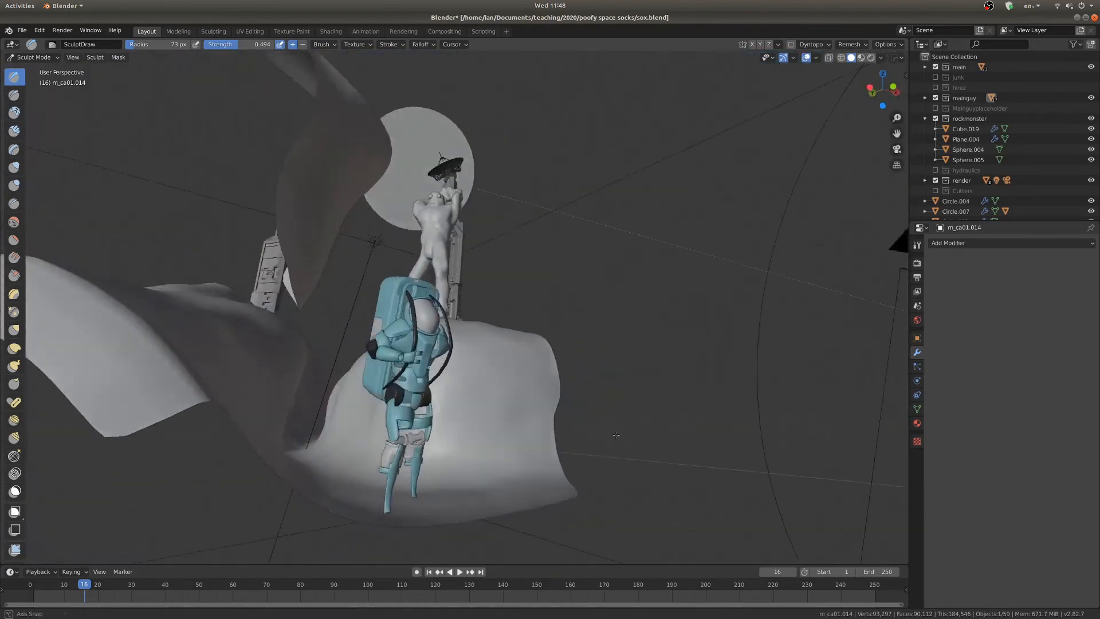
scroll(433, 450, up, 4)
key(KP_Decimal)
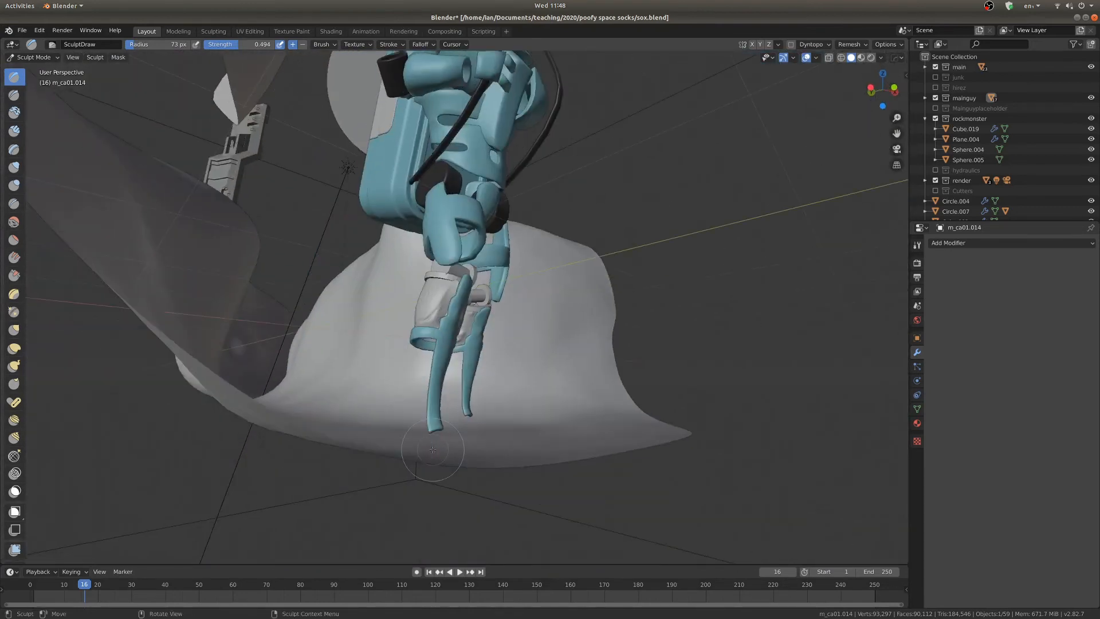
scroll(433, 448, up, 8)
middle_drag(459, 400, 443, 282)
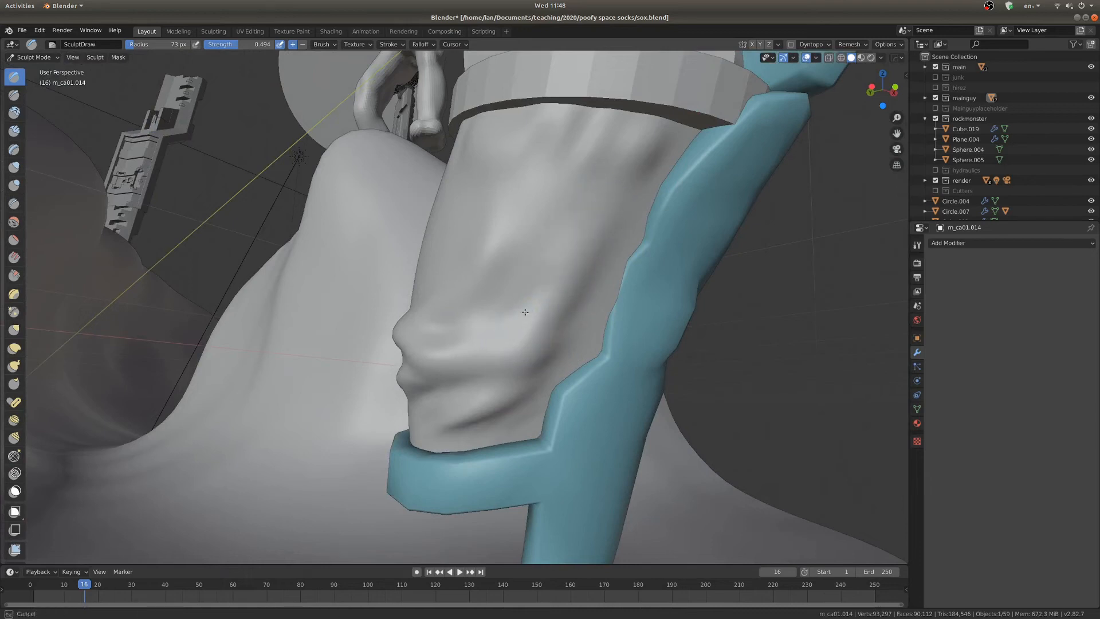
drag(539, 300, 639, 162)
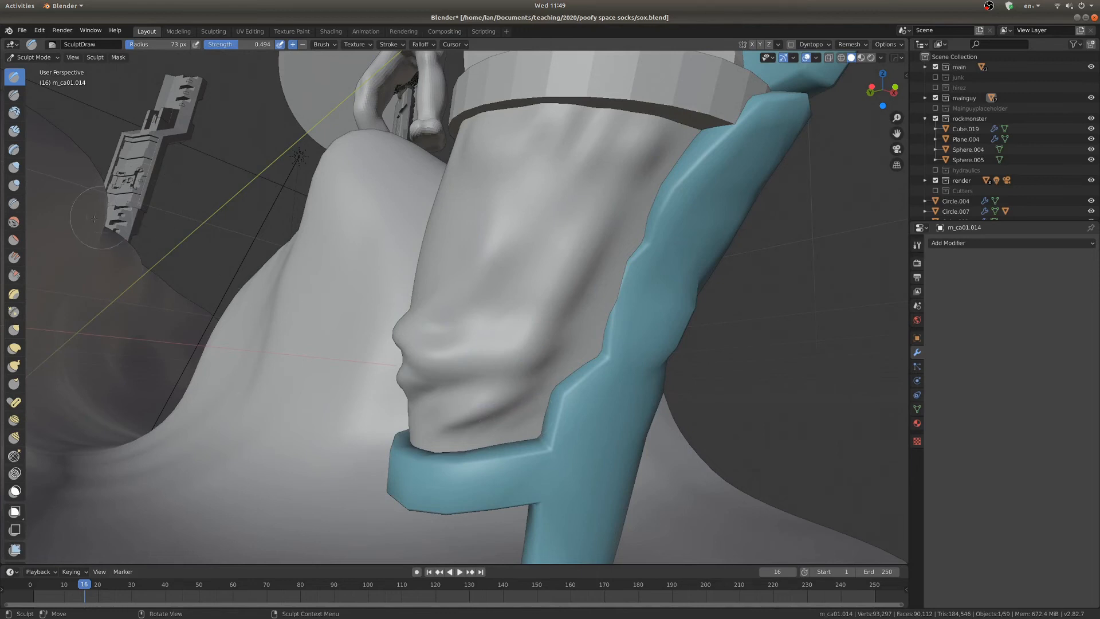
Soften the lower folds with the Smooth brush at a 245 px radius and check the sleeve through the scene camera
click(14, 221)
mouse_move(436, 321)
middle_down()
mouse_move(455, 322)
mouse_move(131, 96)
middle_up()
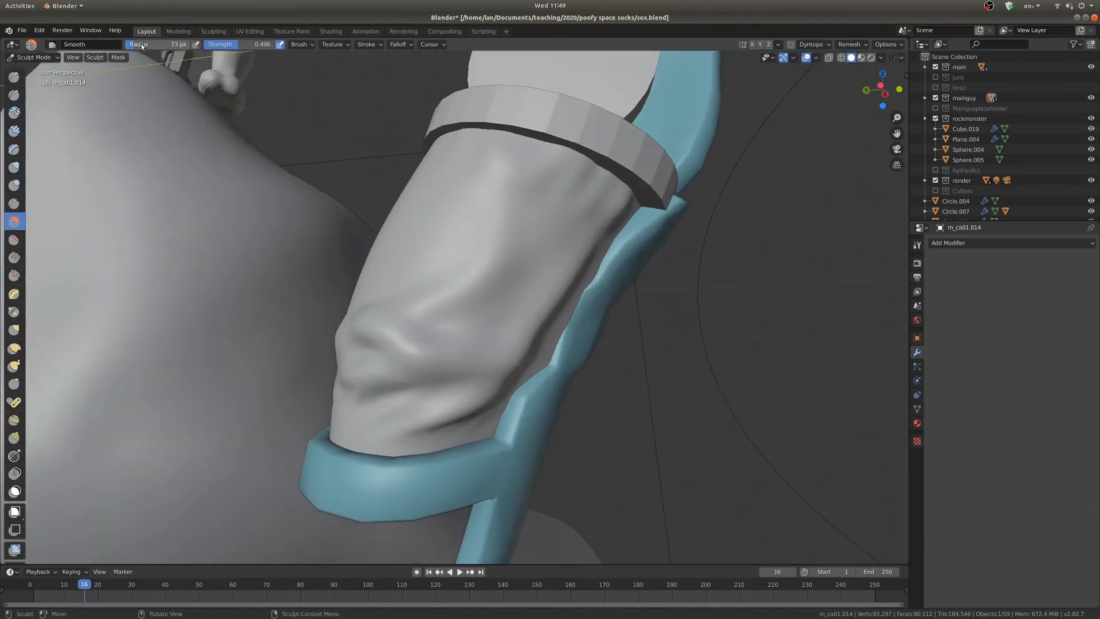
drag(141, 43, 235, 54)
drag(395, 355, 441, 407)
middle_drag(438, 406, 573, 269)
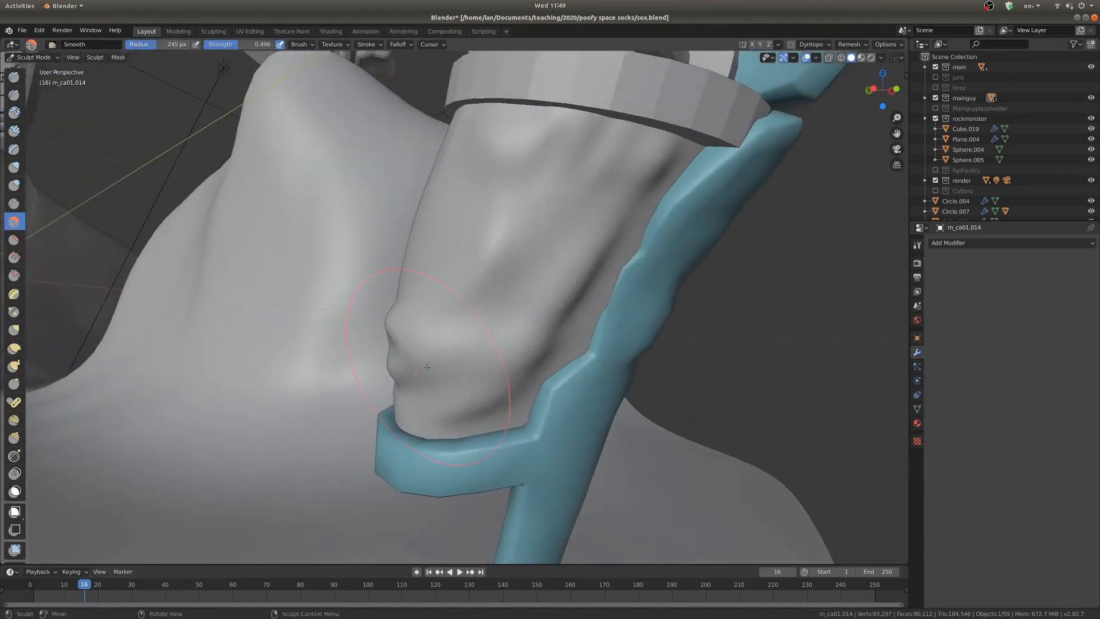
key(KP_0)
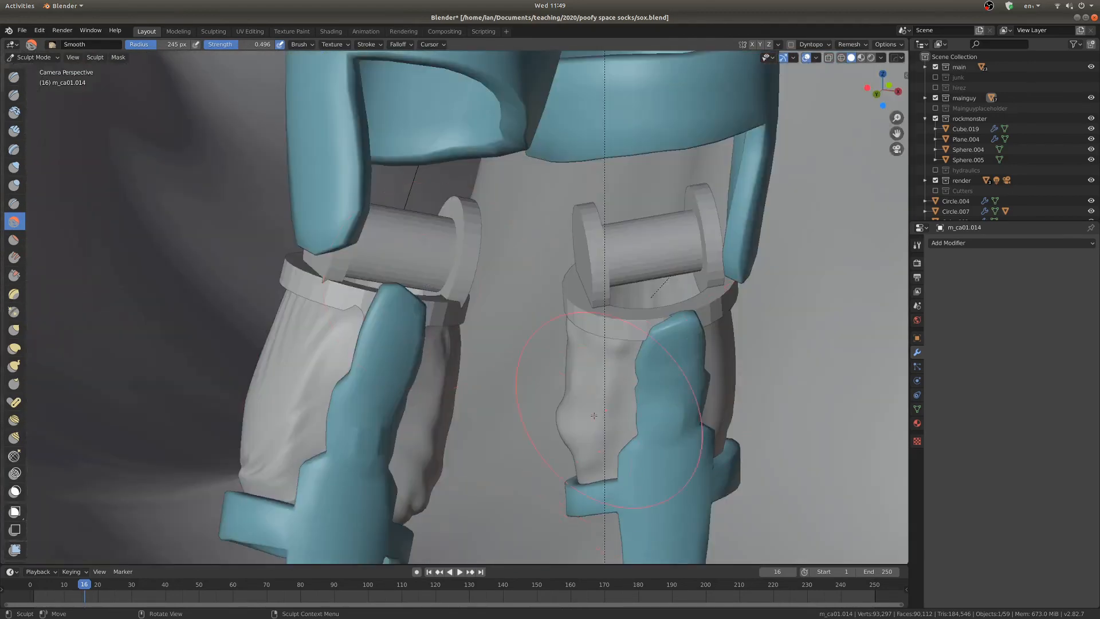
Carve two broad diagonal grooves into the sleeve's smoothed lower front using SculptDraw in subtract mode at a 170 px radius
key(KP_Decimal)
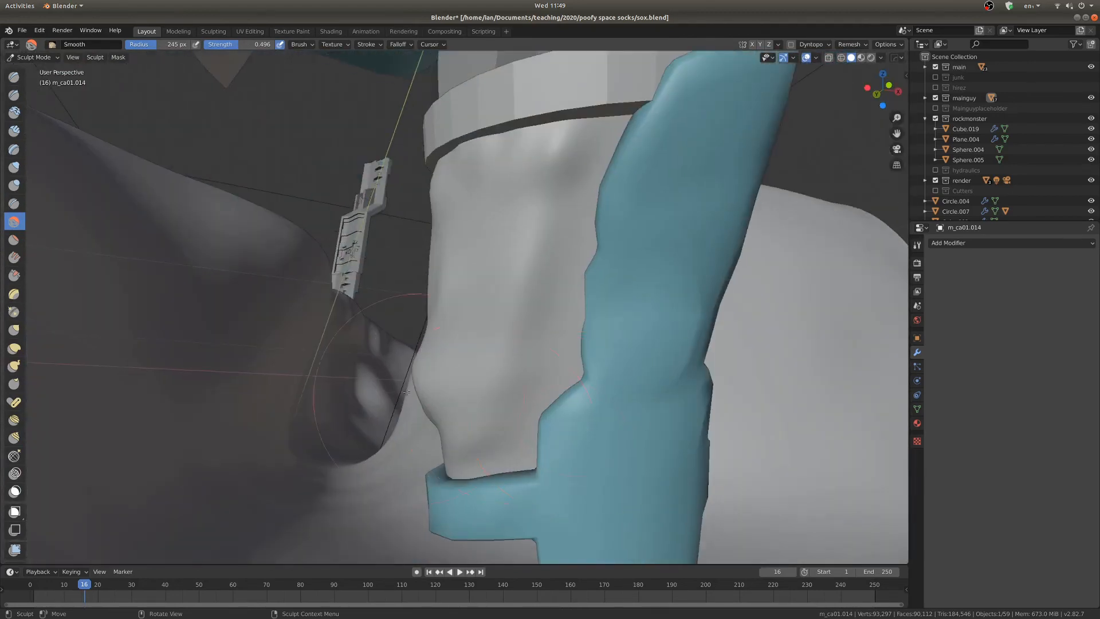
middle_drag(407, 392, 402, 418)
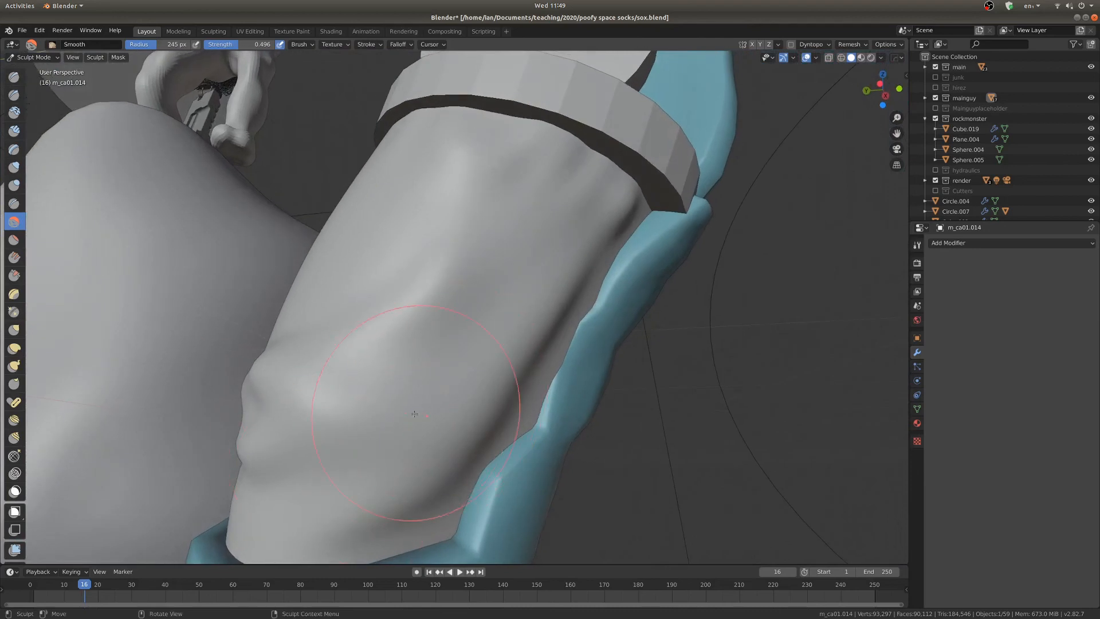
click(15, 79)
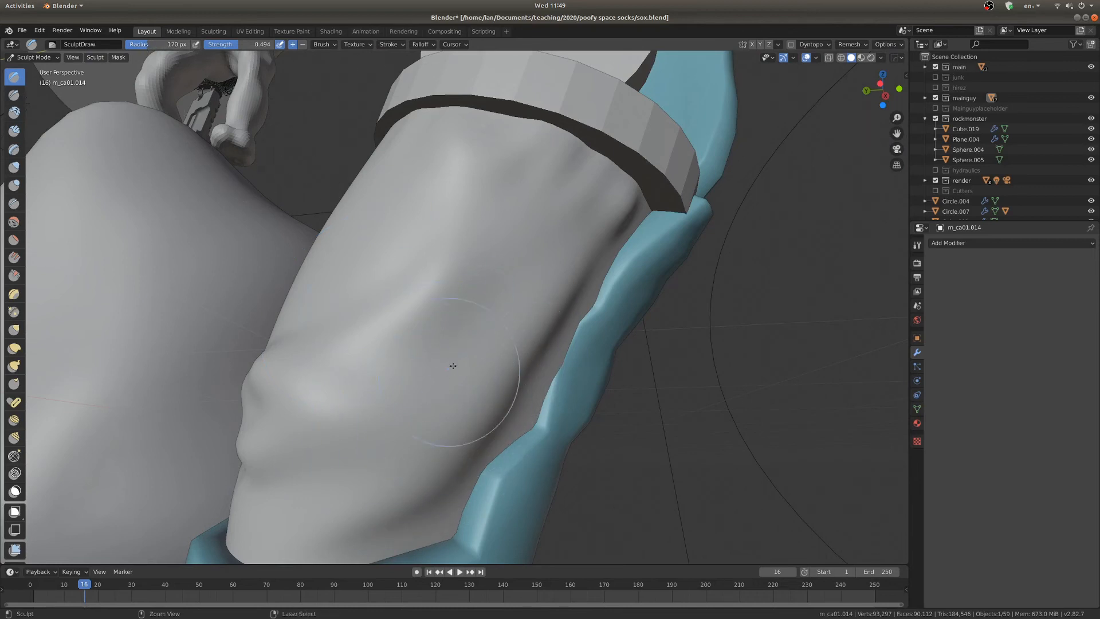
ctrl+drag(452, 397, 312, 447)
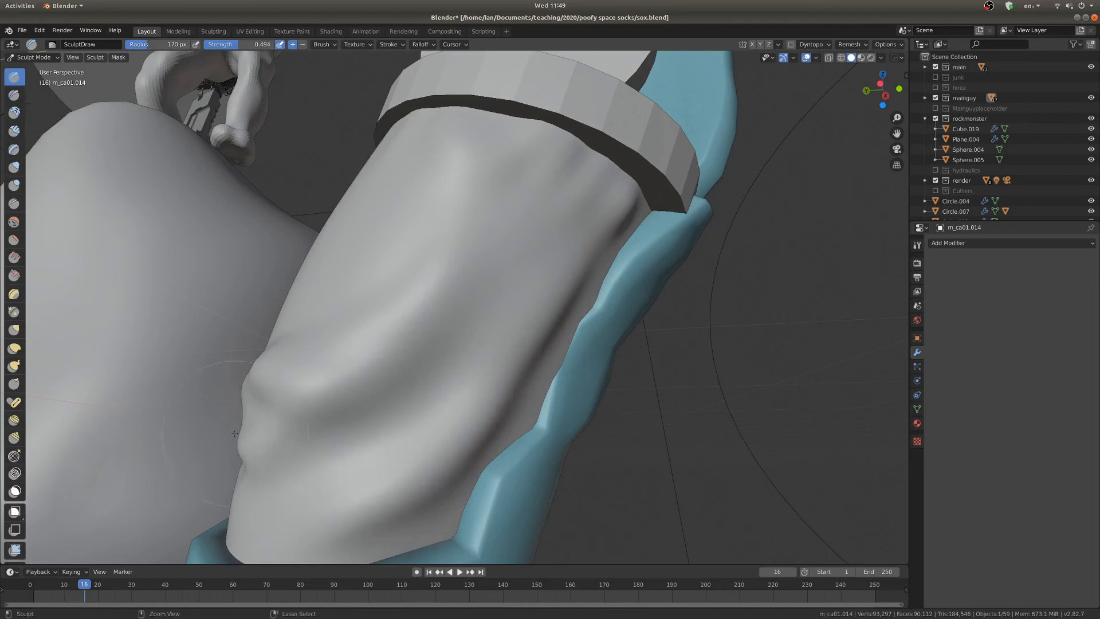
ctrl+drag(467, 350, 324, 449)
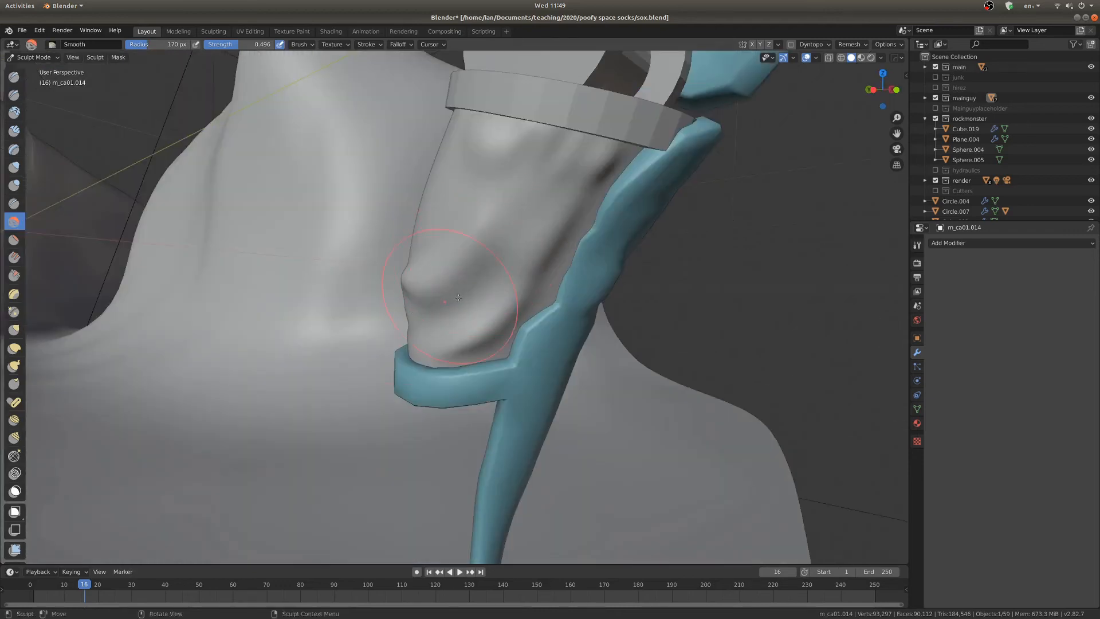
Reduce the brush radius to 105 px and sculpt down the vertical folds on the opposite side of the sleeve
mouse_move(458, 298)
middle_down()
mouse_move(435, 269)
mouse_move(338, 292)
mouse_move(430, 301)
mouse_move(389, 297)
middle_up()
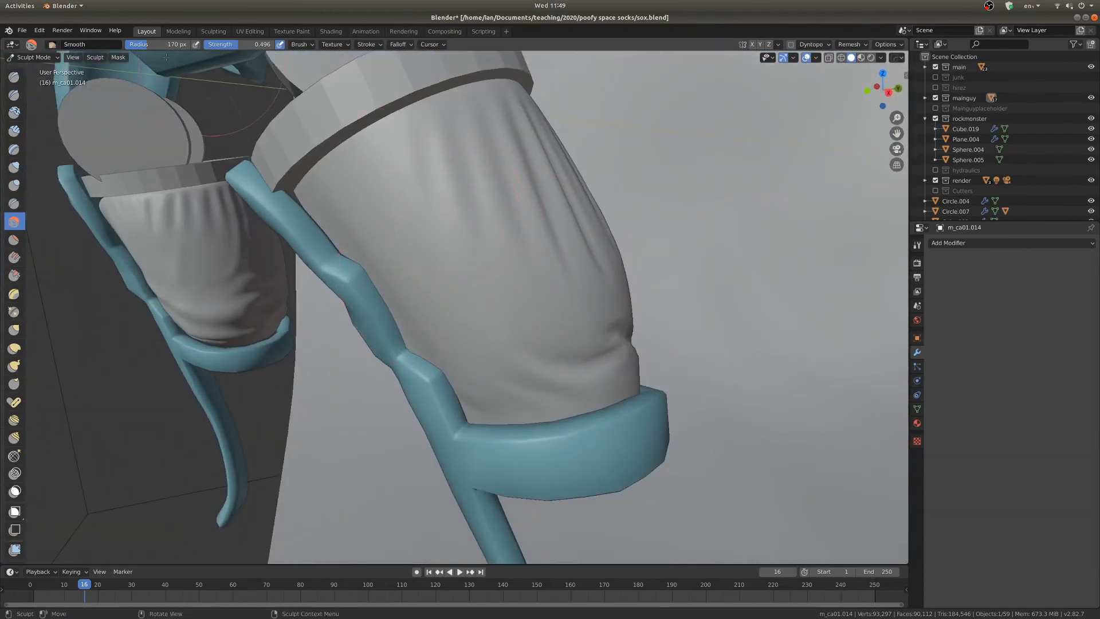
drag(137, 45, 106, 45)
drag(491, 213, 539, 305)
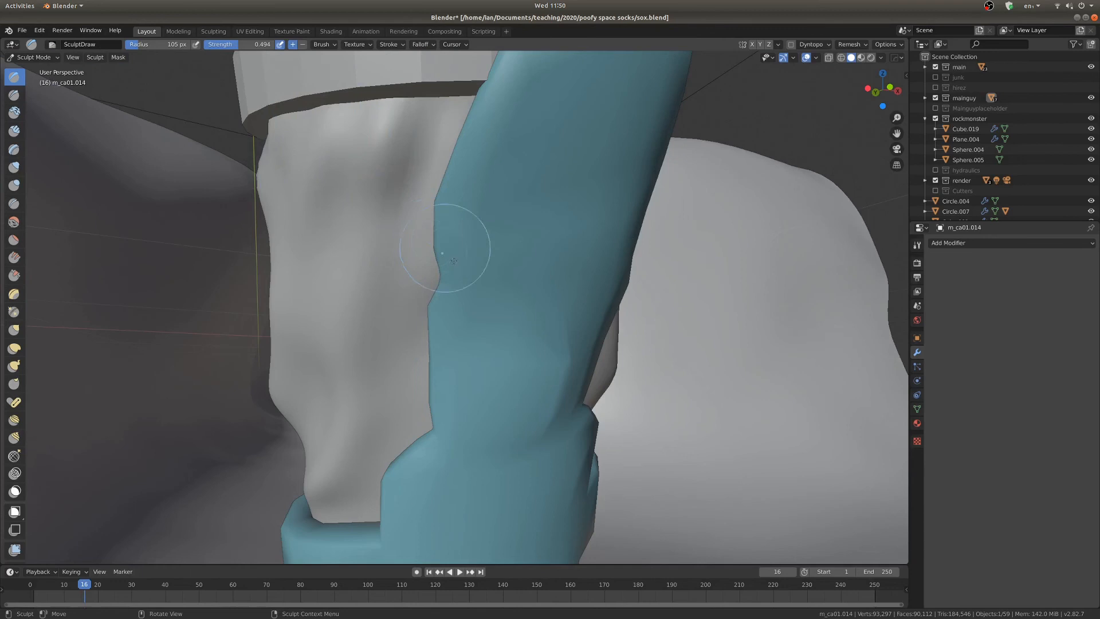
Push the sleeve fabric inward along the edge of the upright shin brace with subtracting SculptDraw strokes at 105 px
mouse_move(462, 248)
middle_down()
mouse_move(538, 324)
mouse_move(614, 221)
mouse_move(582, 241)
middle_up()
scroll(516, 310, up, 3)
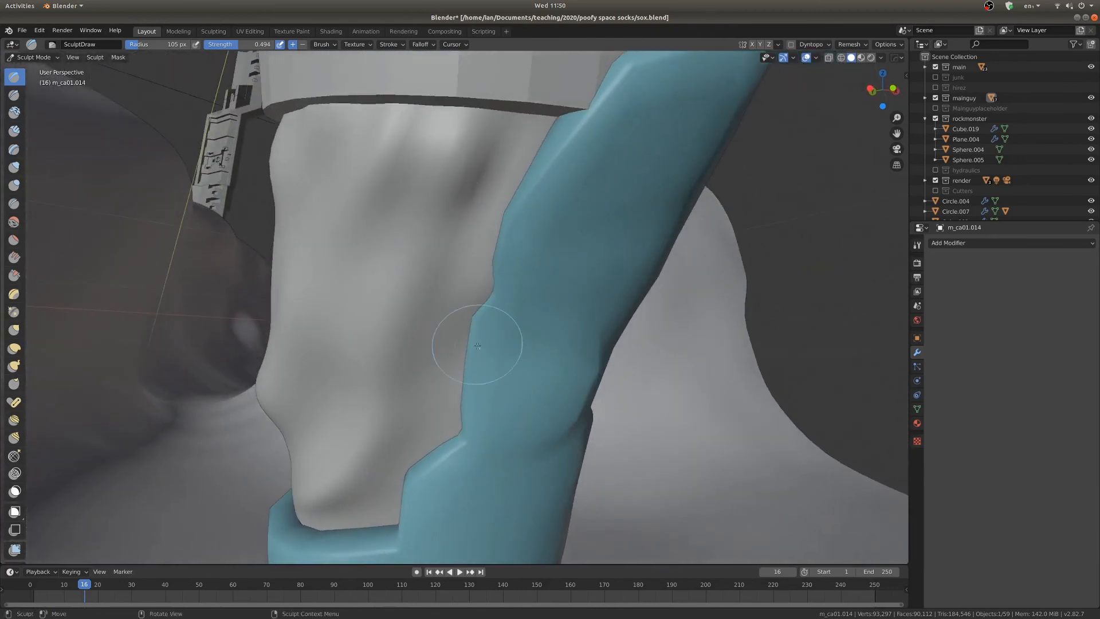
ctrl+drag(479, 337, 498, 235)
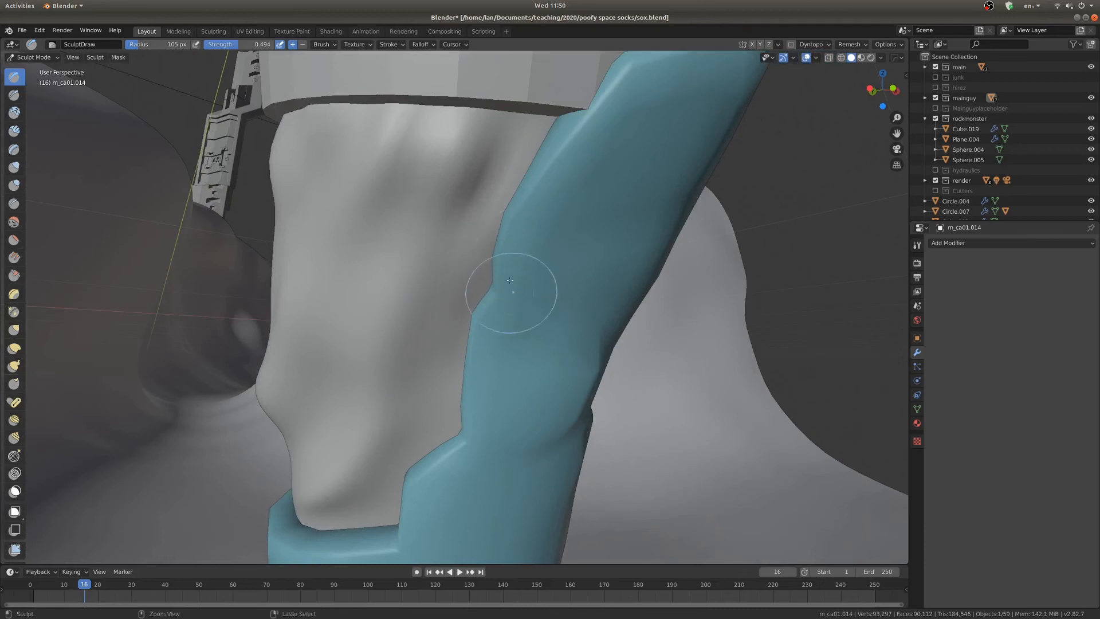
mouse_move(510, 280)
ctrl+mouse_down()
mouse_move(498, 241)
mouse_move(524, 192)
ctrl+mouse_up()
mouse_move(538, 213)
ctrl+mouse_down()
mouse_move(582, 140)
mouse_move(507, 198)
mouse_move(493, 274)
ctrl+mouse_up()
mouse_move(471, 380)
ctrl+mouse_down()
mouse_move(471, 355)
mouse_move(479, 393)
mouse_move(442, 472)
mouse_move(354, 547)
ctrl+mouse_up()
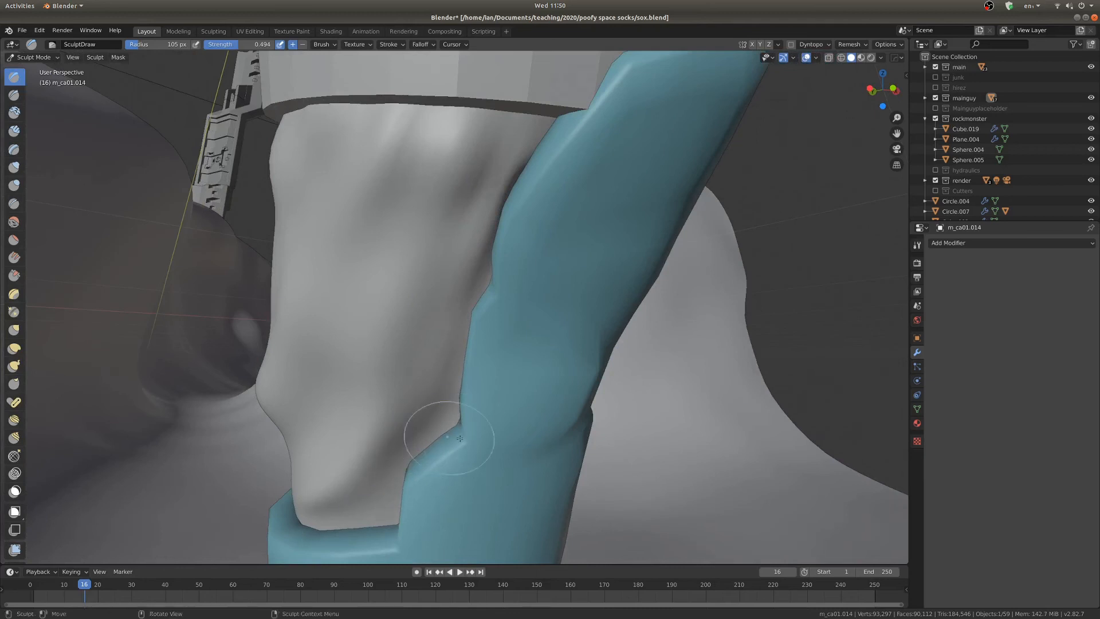
Push the fabric inward on the opposite side of the sleeve, where it meets the upright brace and the lower cuff
mouse_move(347, 304)
middle_down()
mouse_move(428, 305)
mouse_move(238, 303)
mouse_move(259, 300)
middle_up()
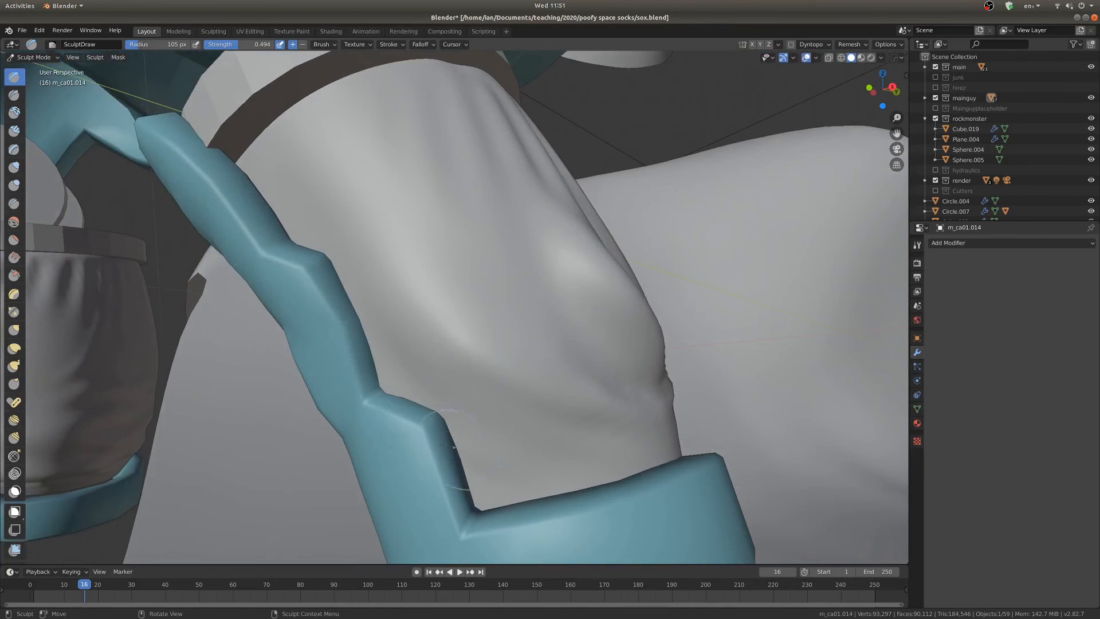
ctrl+drag(366, 362, 383, 380)
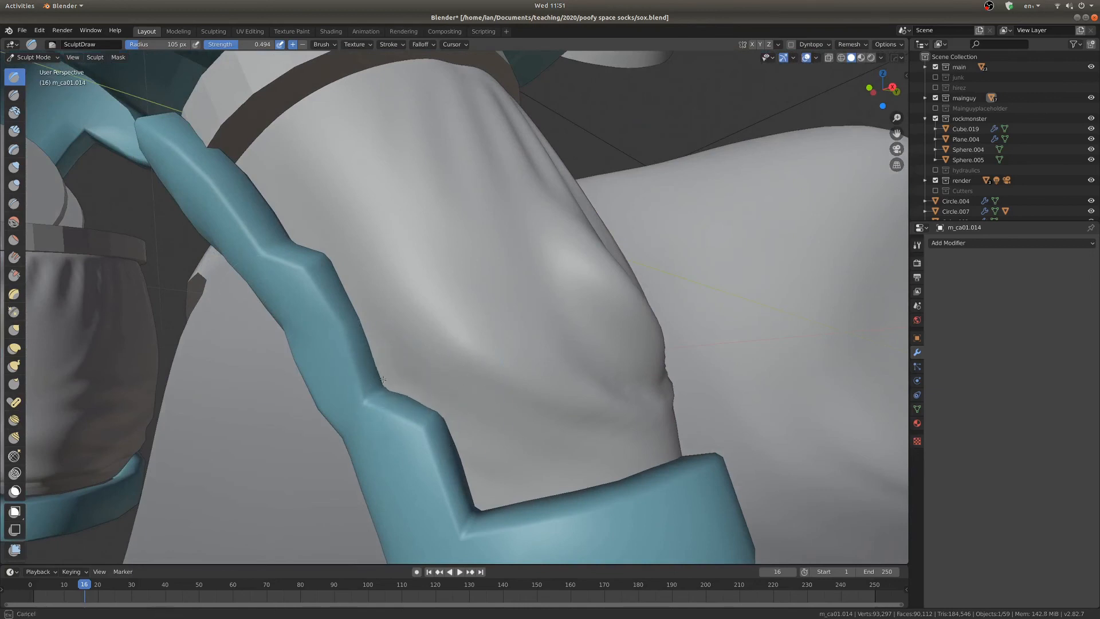
mouse_move(529, 505)
ctrl+mouse_down()
mouse_move(519, 488)
mouse_move(633, 467)
ctrl+mouse_up()
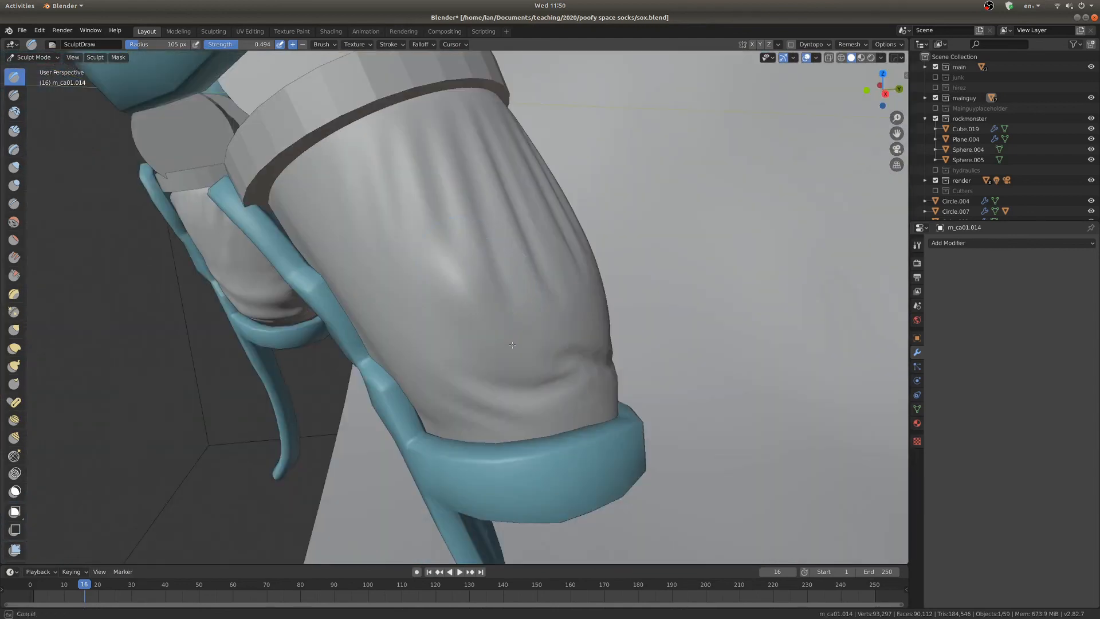
Raise a curved fold above the cuff on the sleeve's side, return to Object Mode and compare both socks
drag(482, 312, 501, 320)
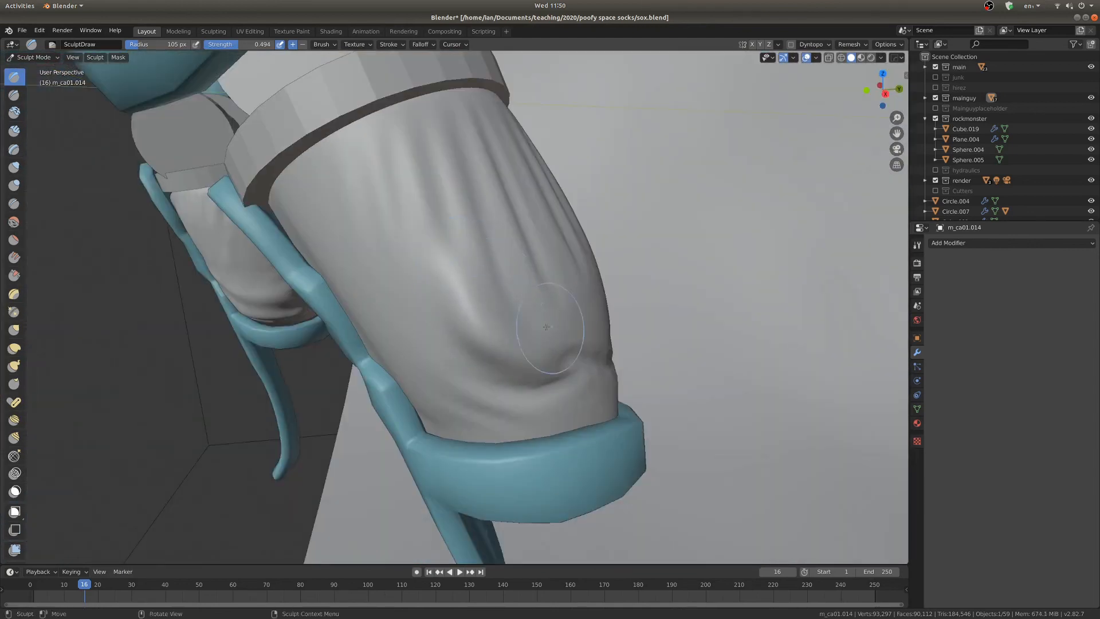
middle_drag(502, 320, 491, 331)
middle_drag(446, 391, 499, 309)
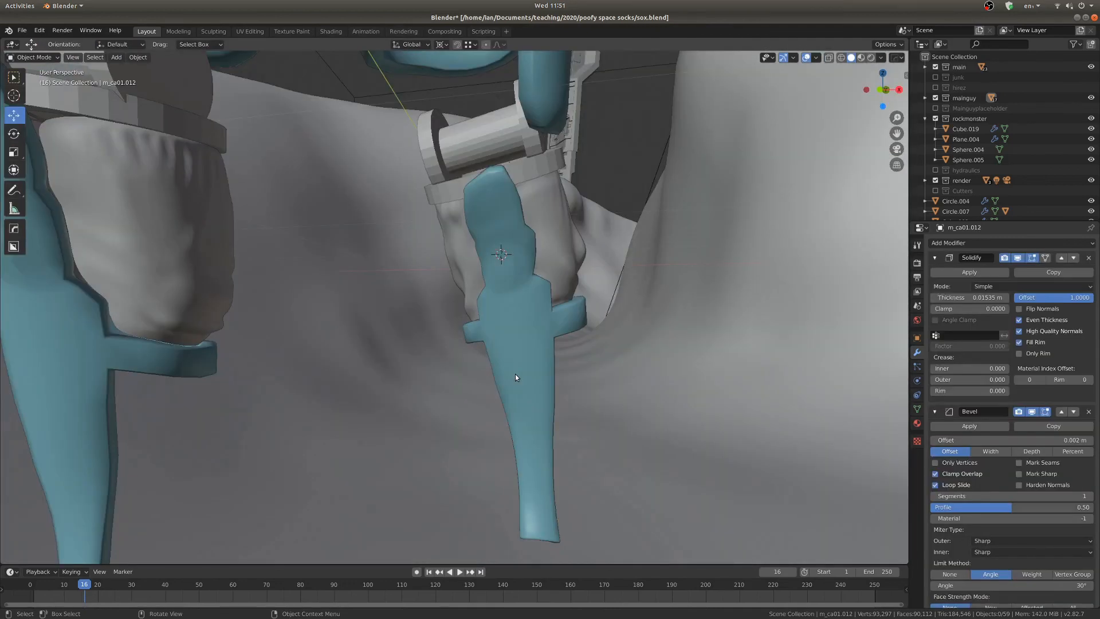
middle_drag(514, 374, 544, 297)
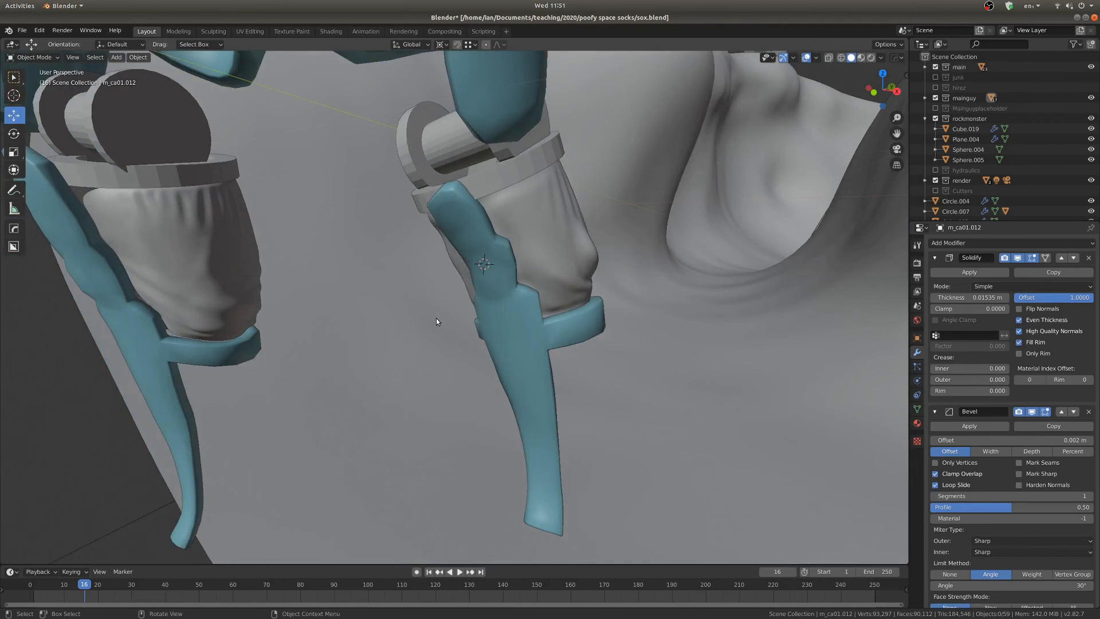